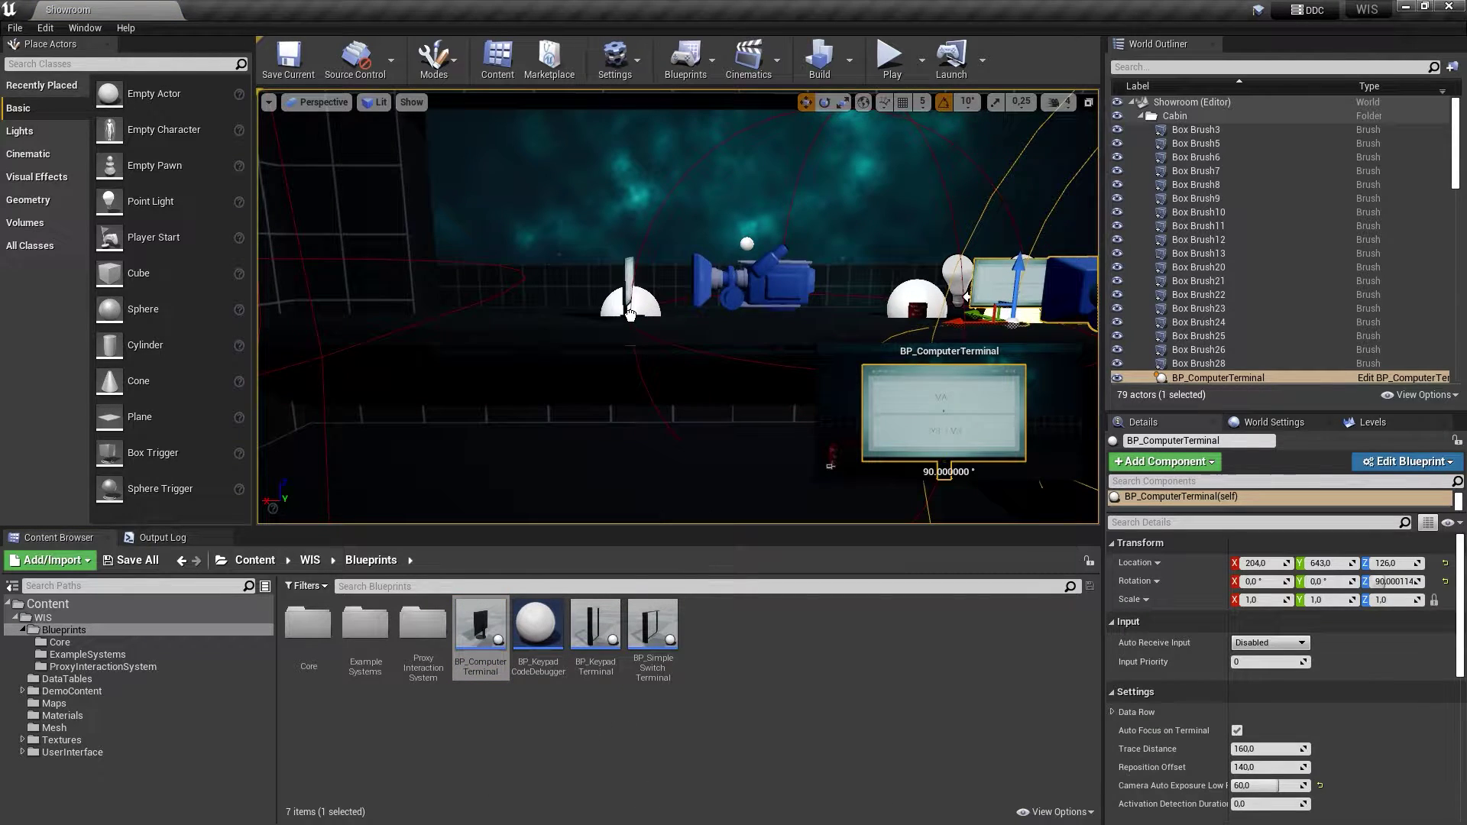
# - Rotate the second computer terminal in the level to 90° about its Z axis
pyautogui.click(625, 317)
pyautogui.press('e')
pyautogui.moveTo(645, 342); pyautogui.dragTo(817, 258)
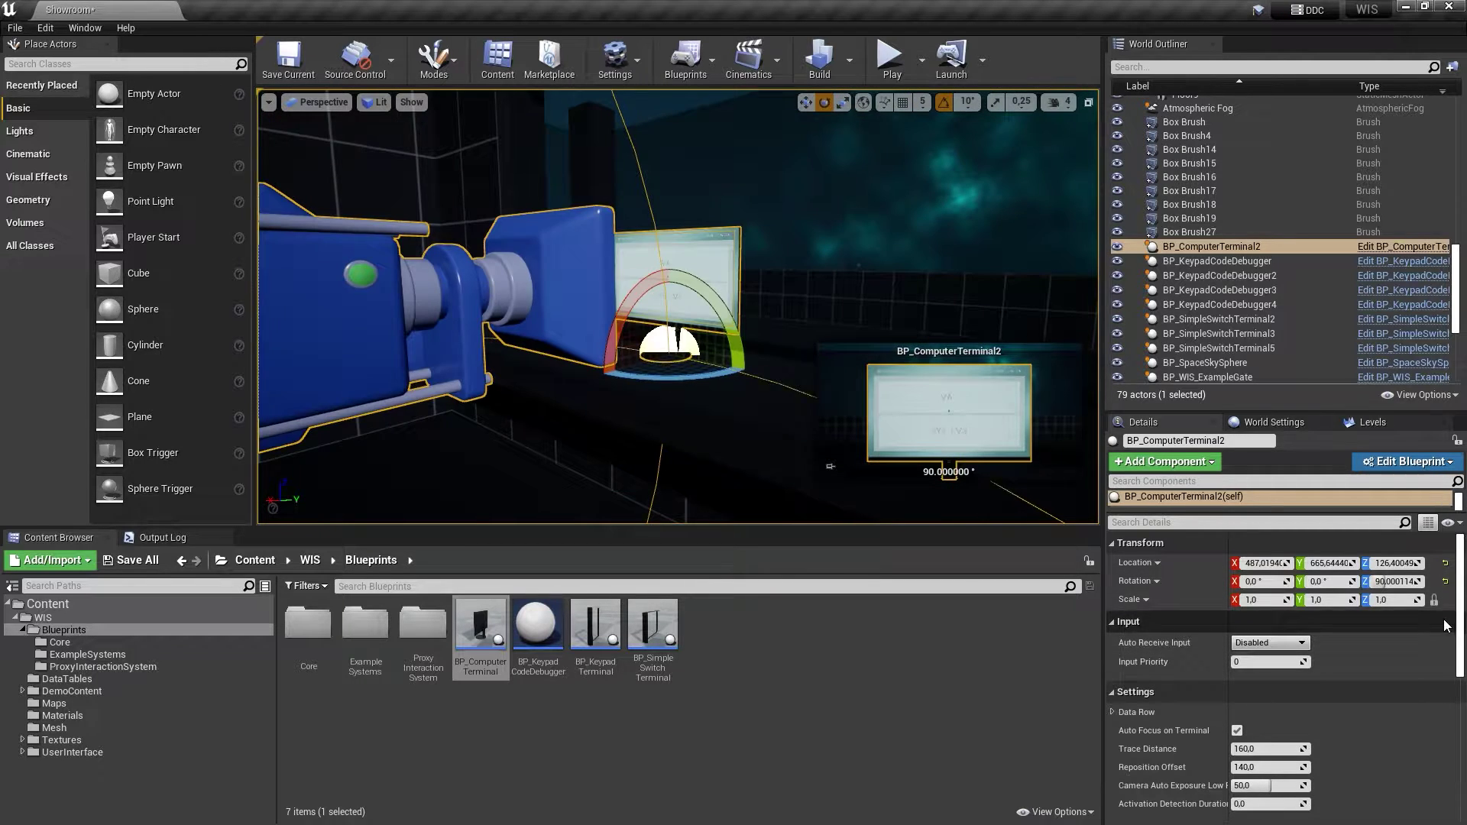
# - Review the second computer terminal's settings and expand its Data Row property
pyautogui.moveTo(1458, 578); pyautogui.dragTo(1458, 614)
pyautogui.scroll(-1, 1459, 613)
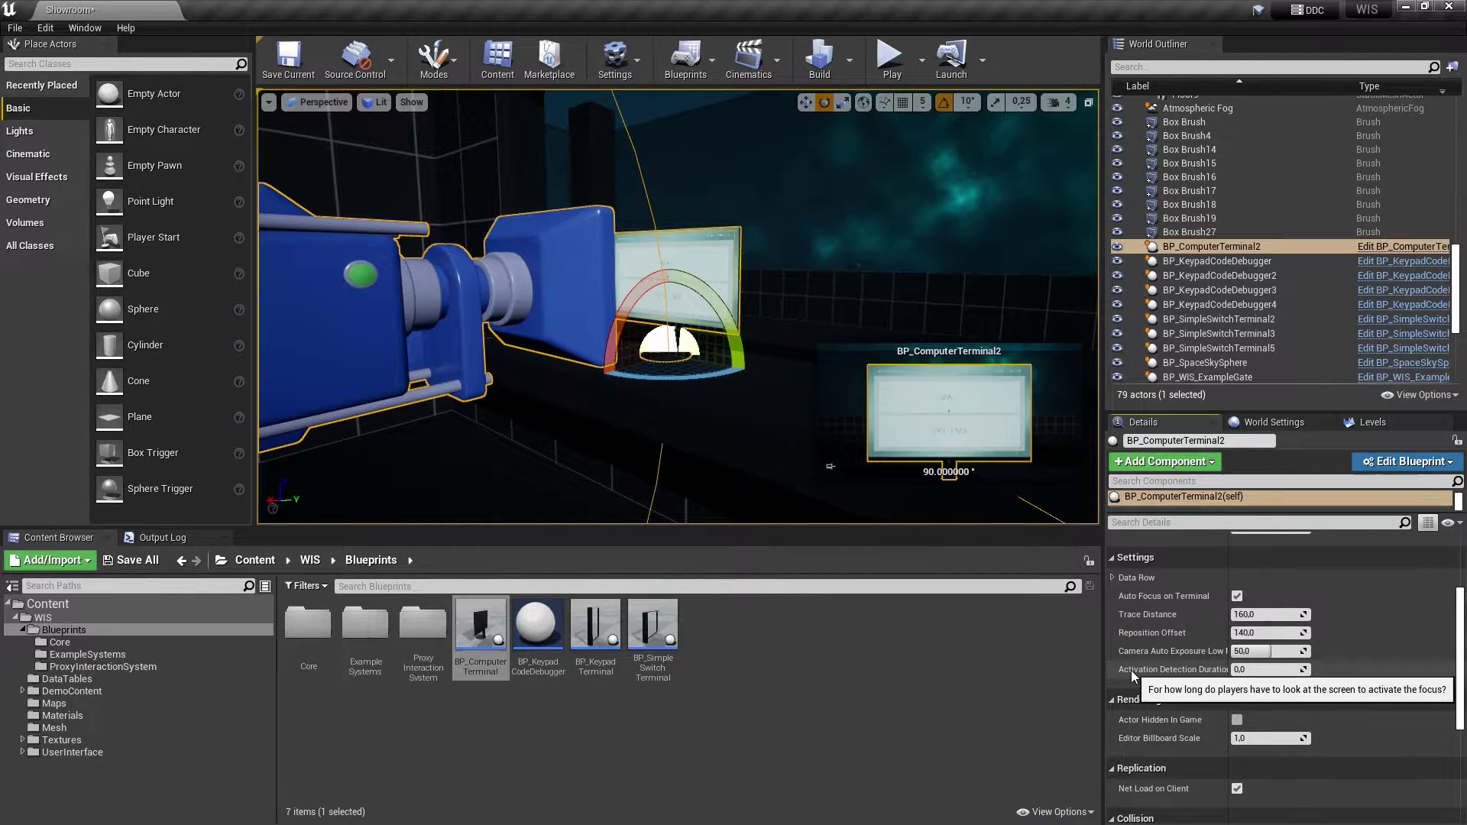
pyautogui.press('w')
pyautogui.click(1111, 573)
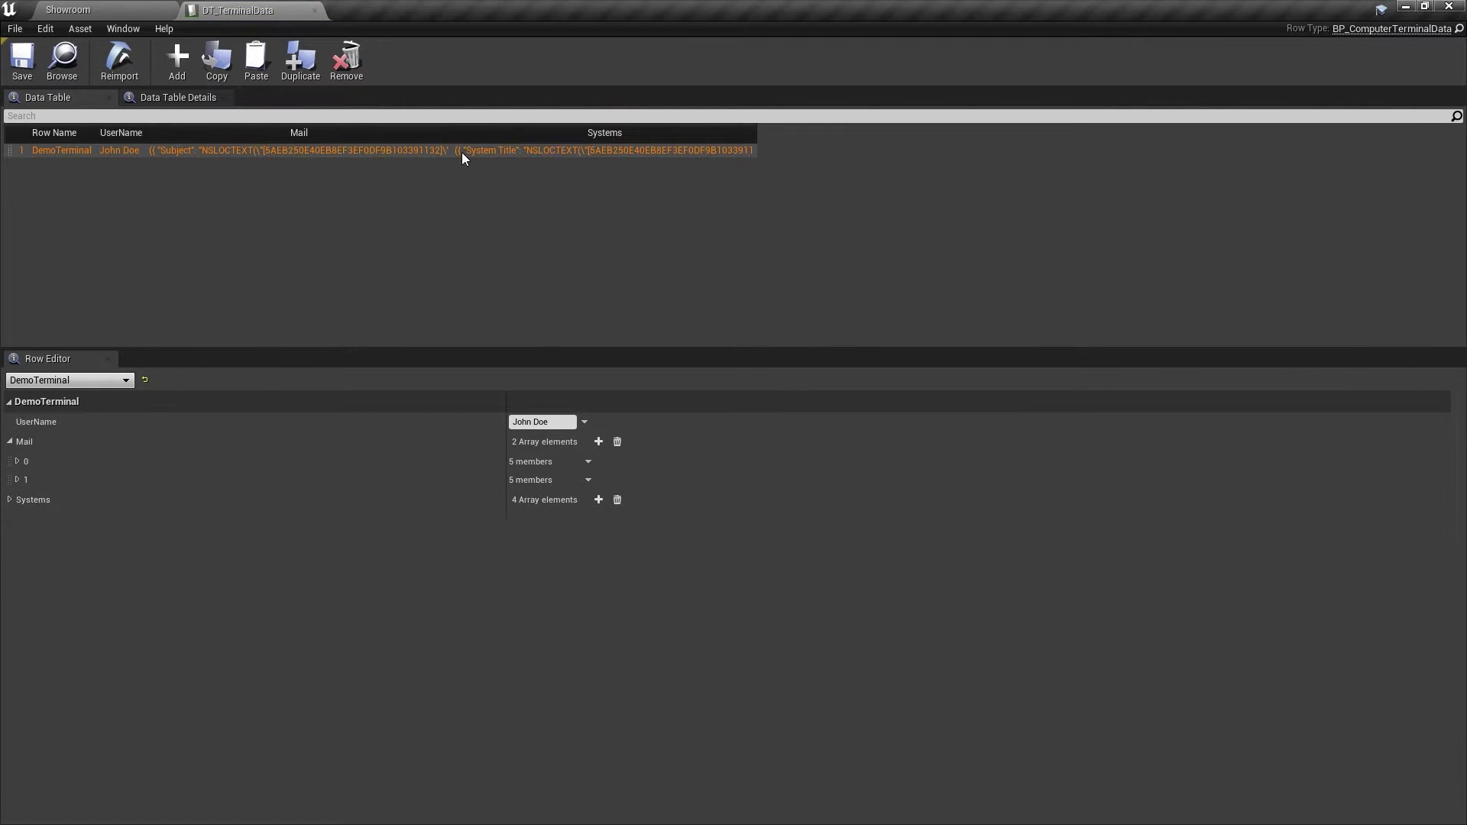
# - Add a new row named AnotherTerminal to the DT_TerminalData table
pyautogui.click(175, 60)
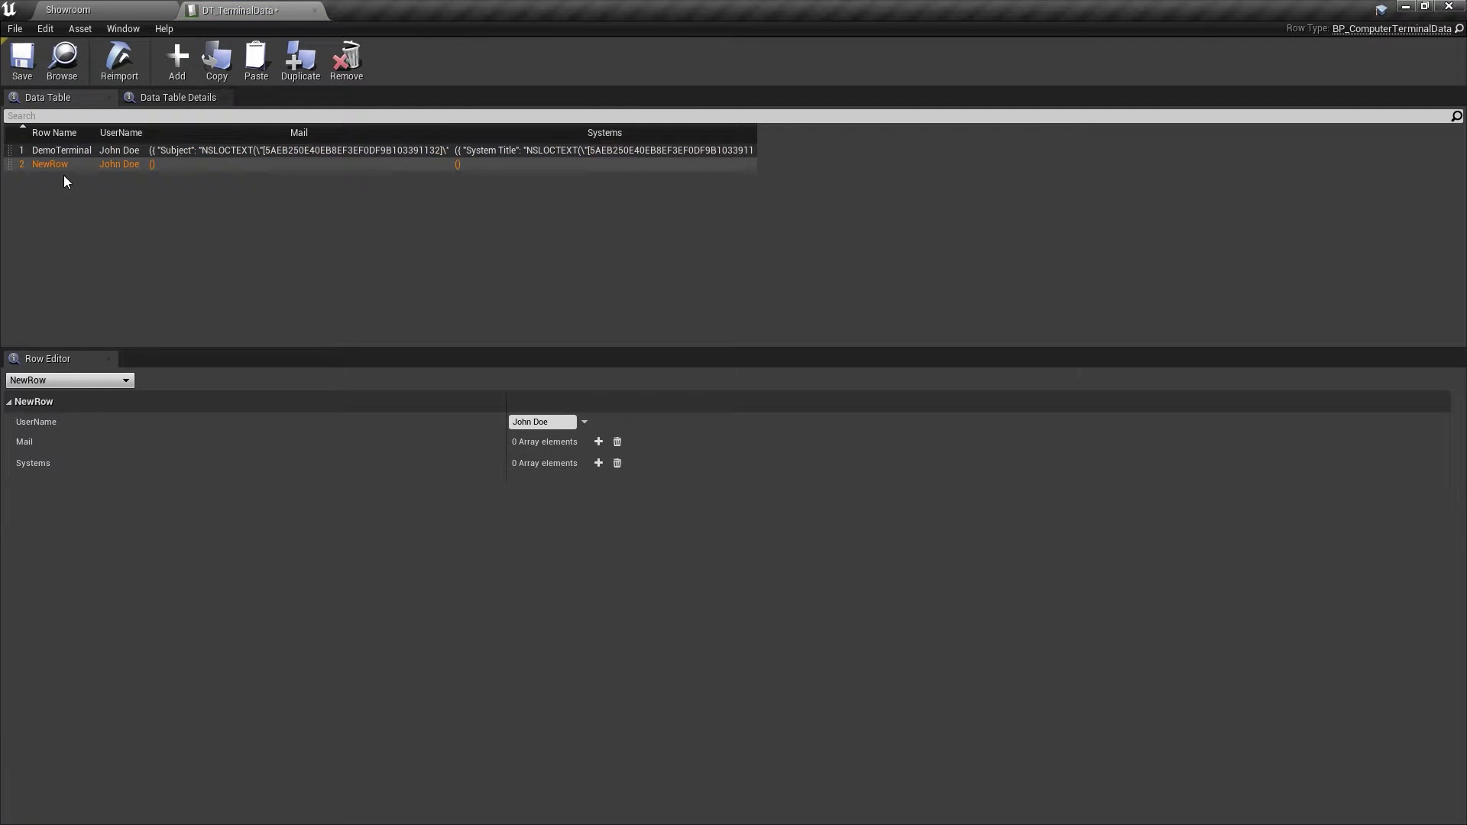
pyautogui.click(52, 165)
pyautogui.click(49, 166)
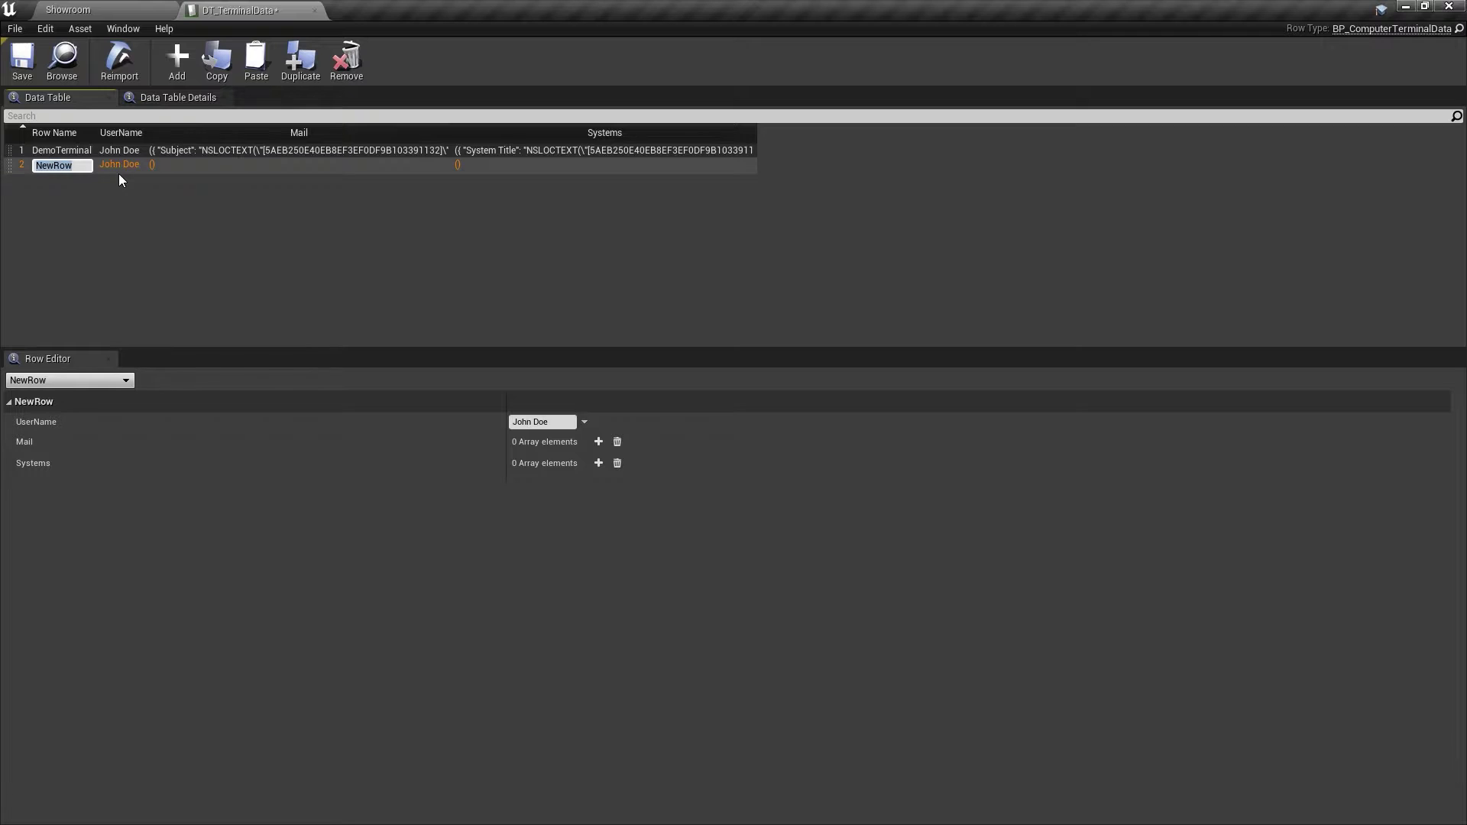
pyautogui.write('Another')
pyautogui.write('Terminal')
pyautogui.press('Return')
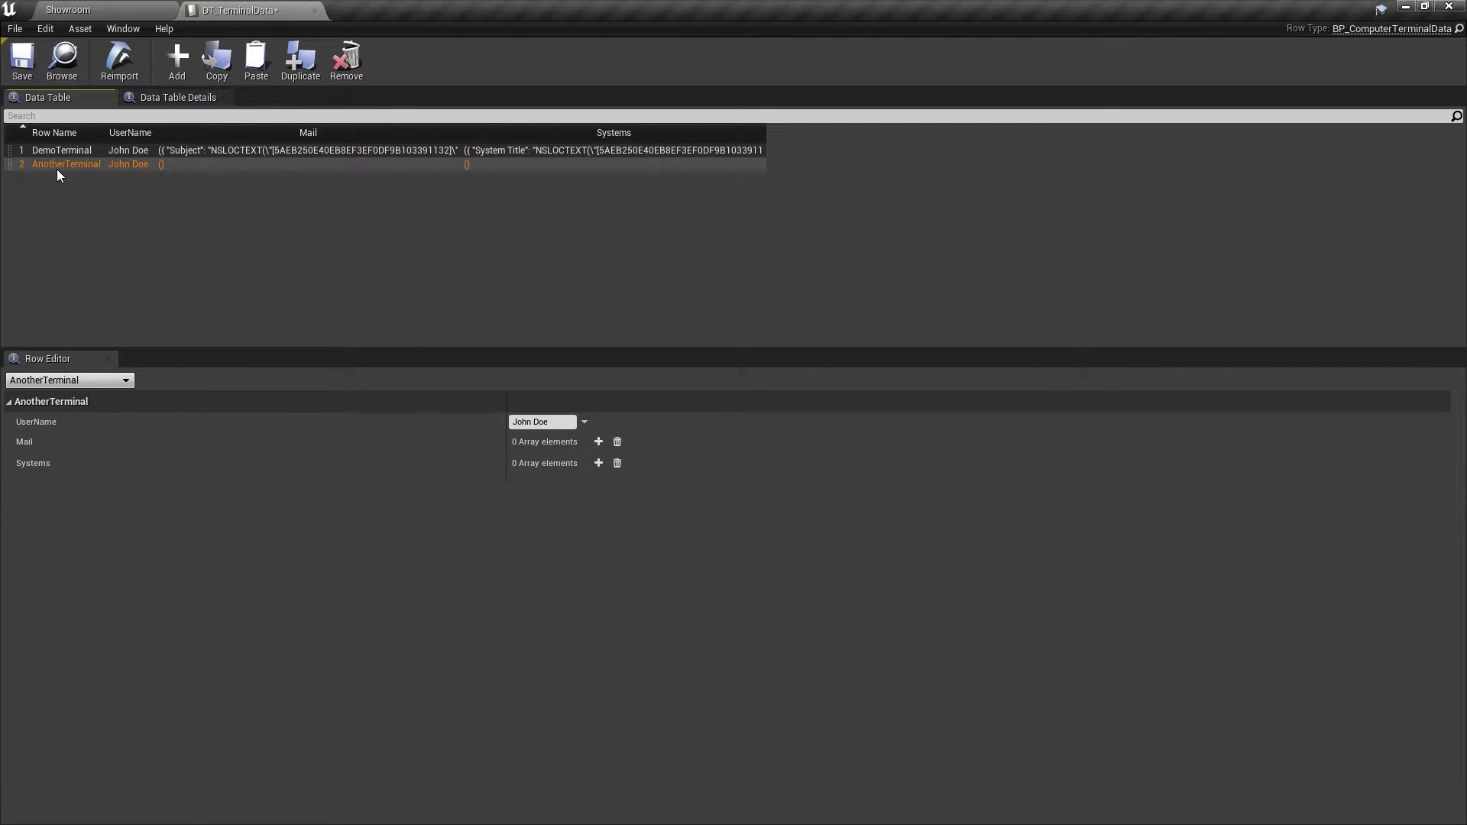
# - Examine the fields of each mail entry in the DemoTerminal row
pyautogui.click(58, 150)
pyautogui.click(18, 462)
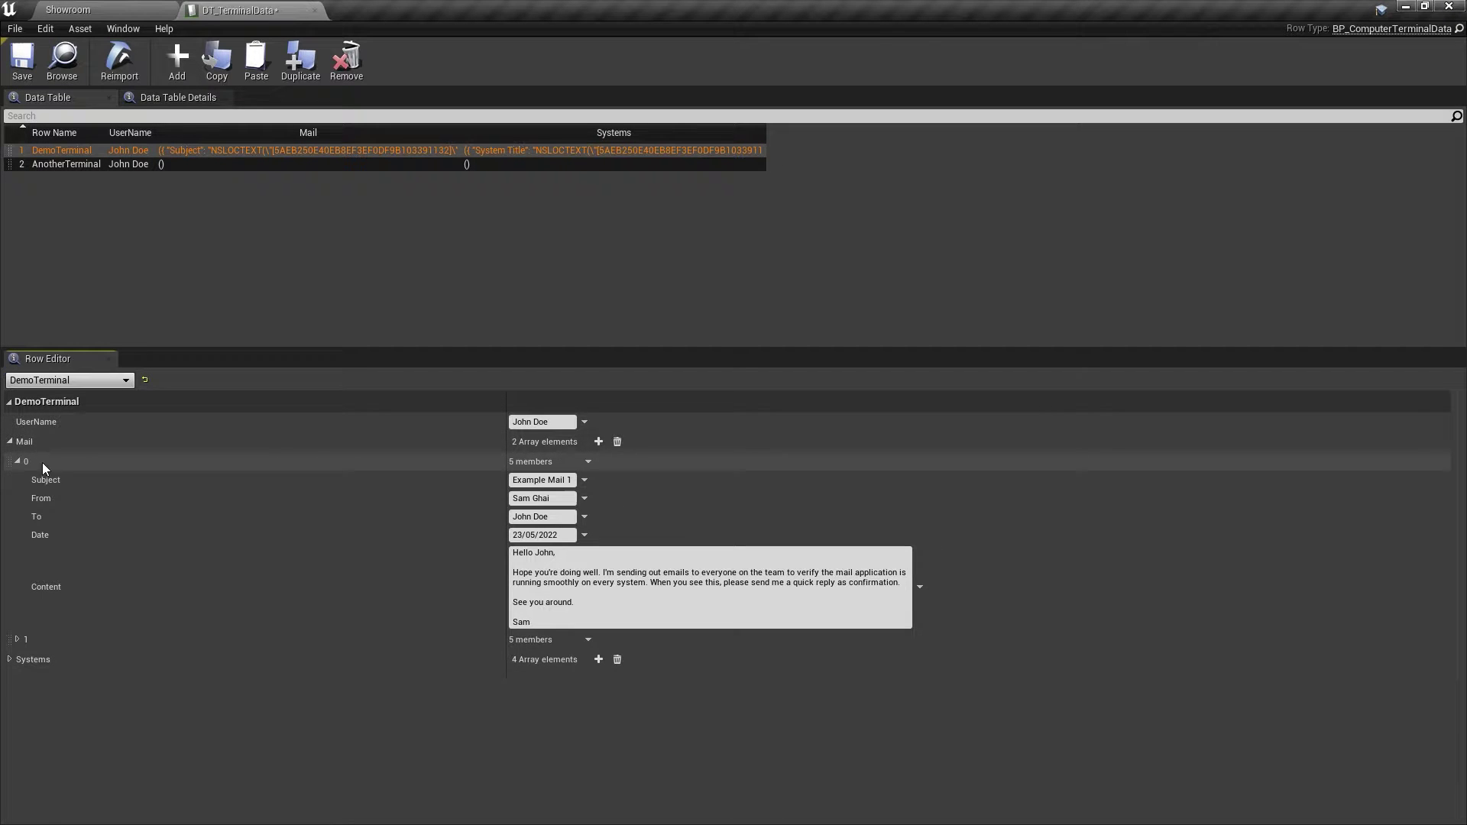
pyautogui.click(18, 463)
pyautogui.click(17, 479)
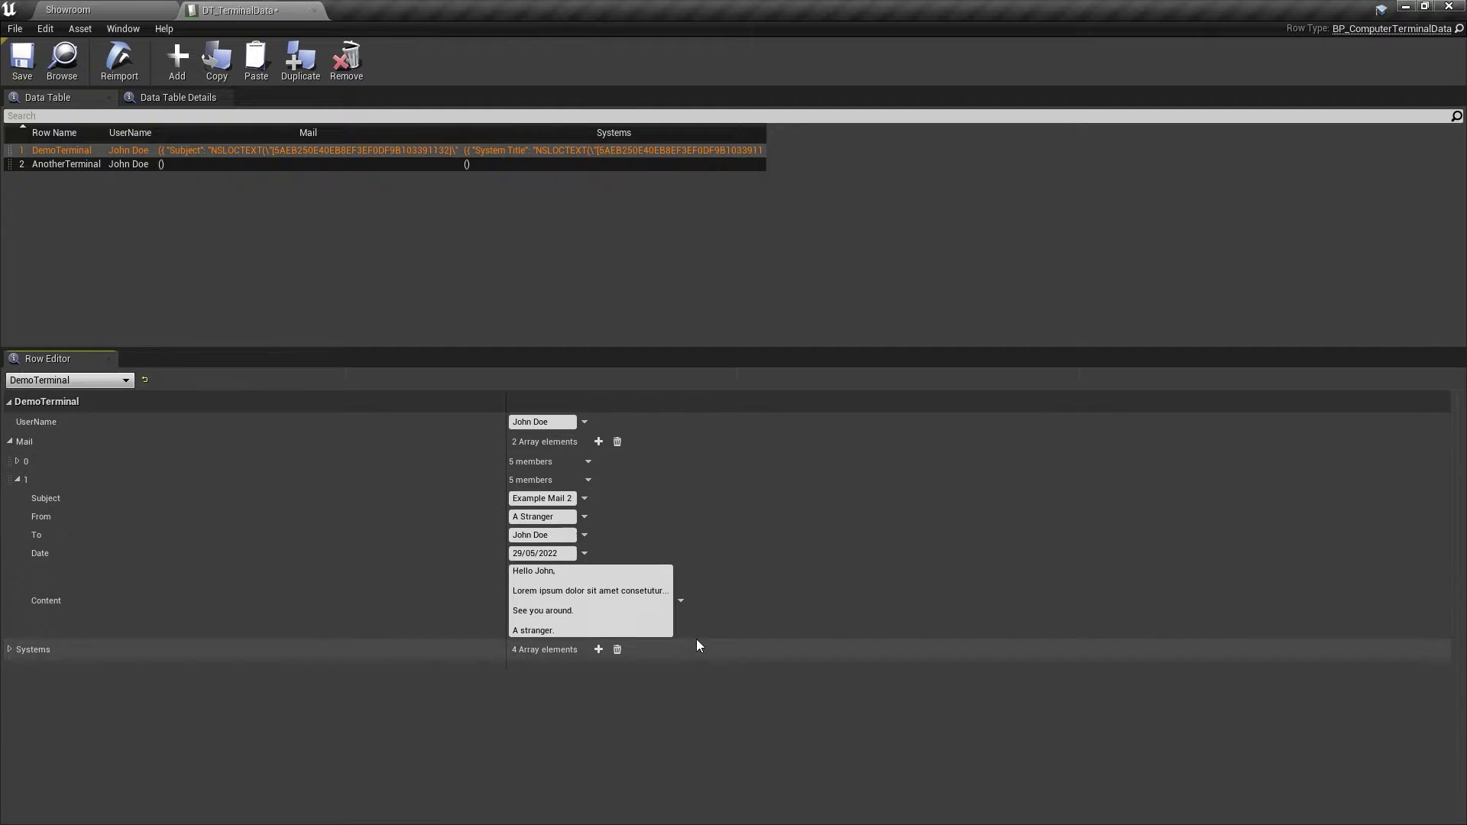
pyautogui.click(17, 481)
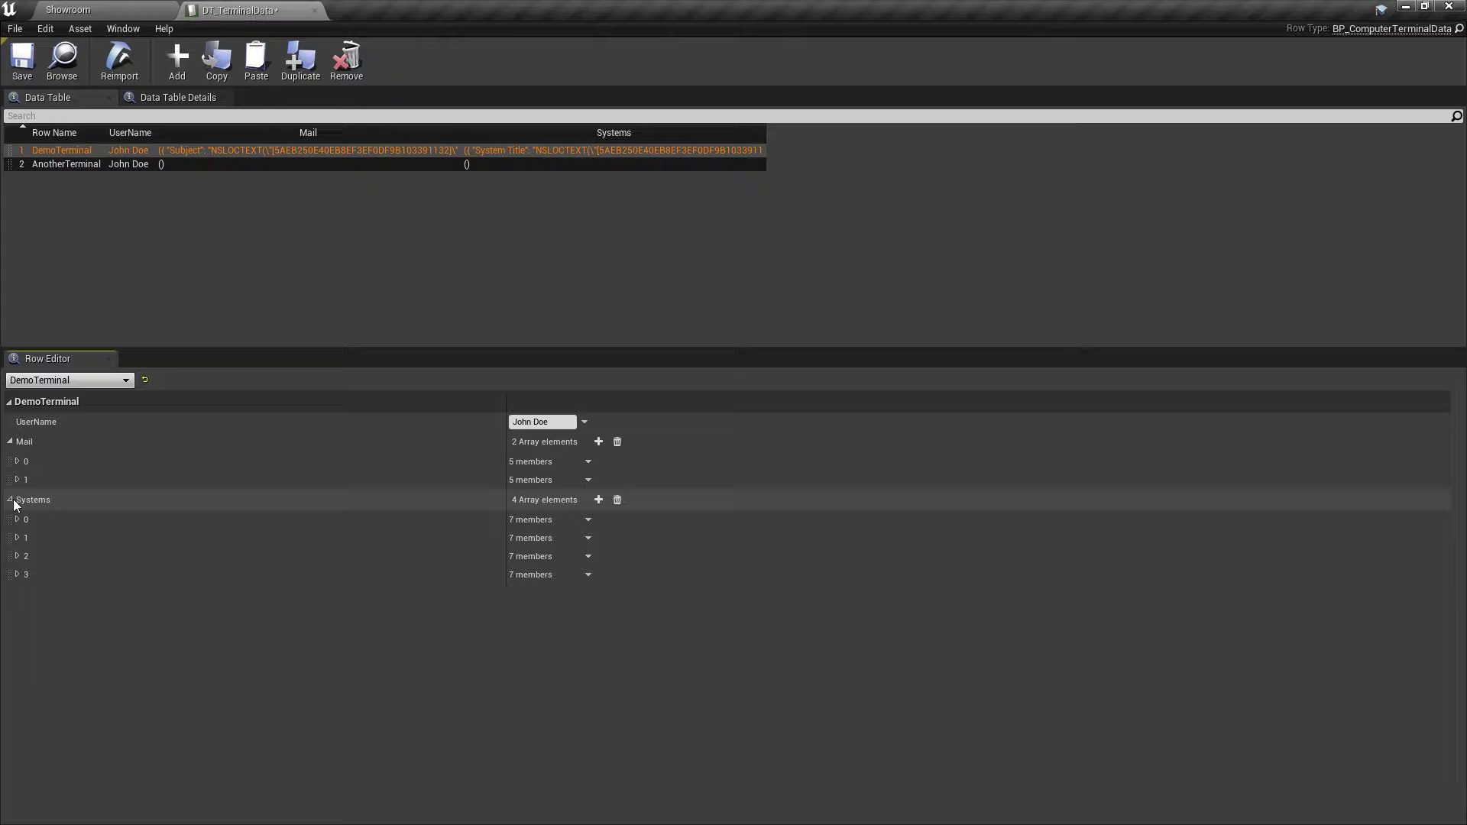
# - Examine the fields of each Systems entry in the DemoTerminal row
pyautogui.click(16, 519)
pyautogui.click(17, 520)
pyautogui.click(19, 539)
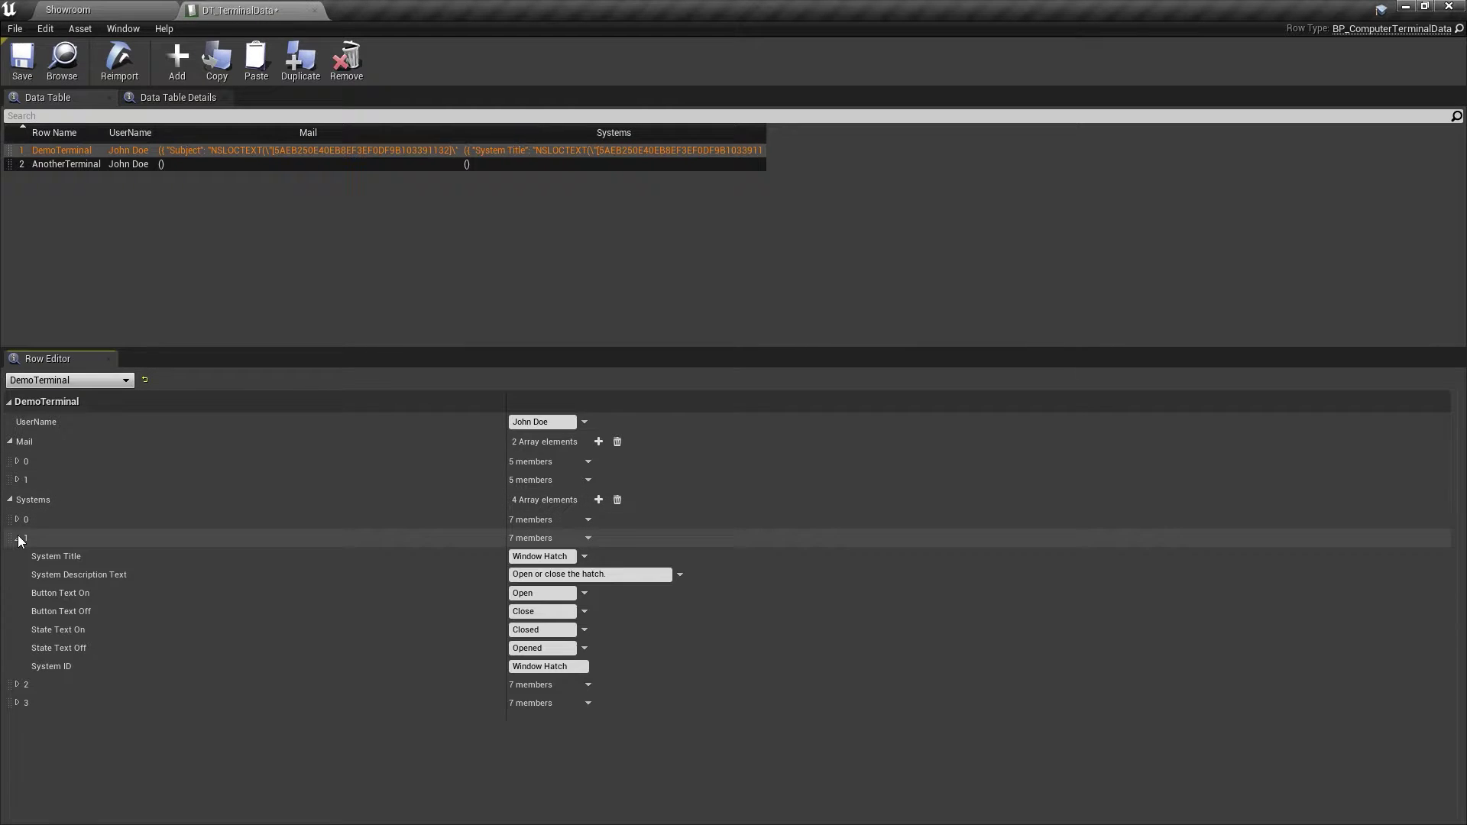
pyautogui.click(18, 539)
pyautogui.click(17, 556)
pyautogui.click(17, 556)
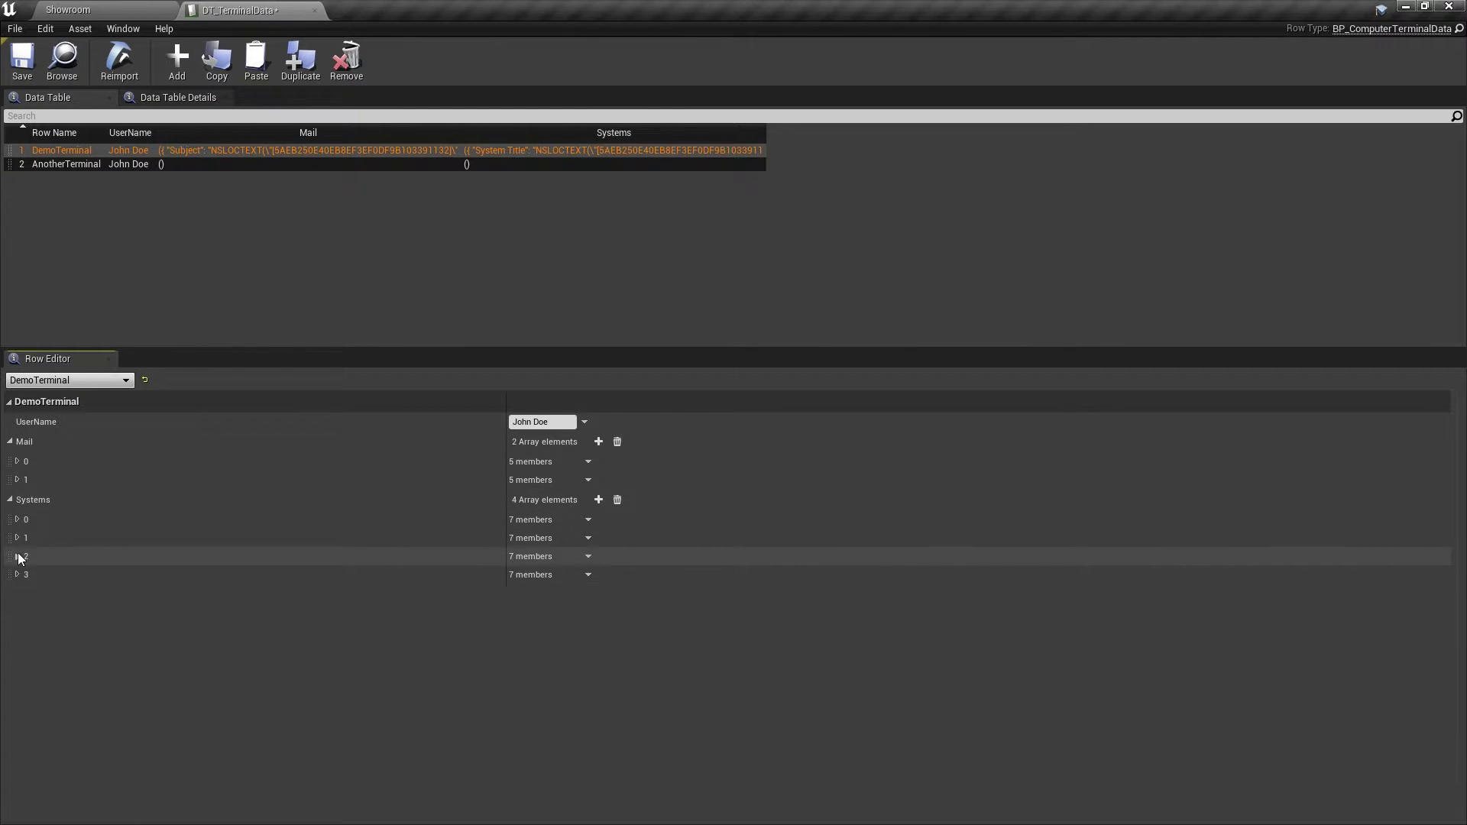
pyautogui.click(18, 575)
pyautogui.click(17, 575)
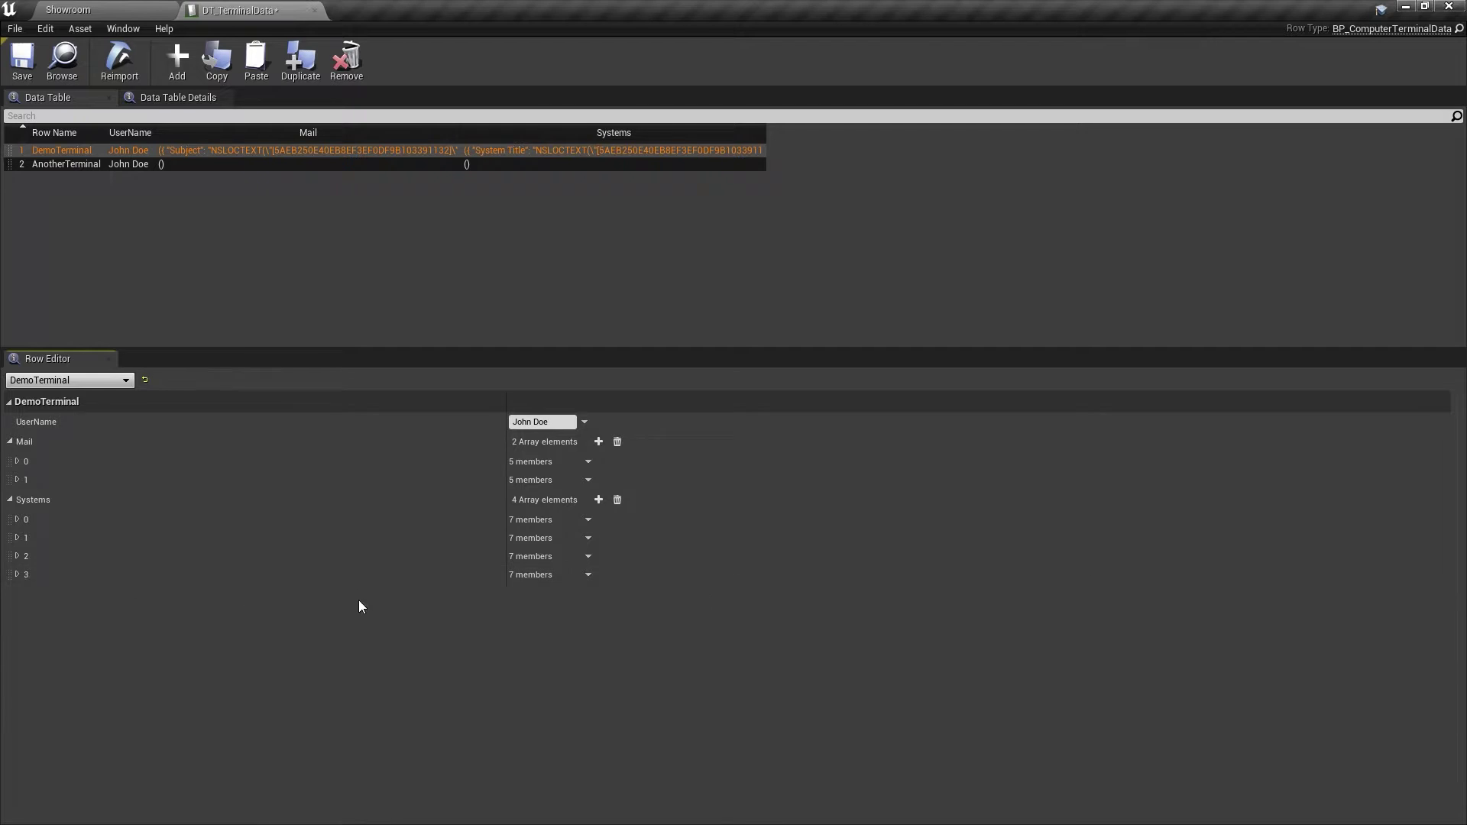
# - Select the AnotherTerminal row, return to the Showroom level and show the computer terminal's Row Name choices
pyautogui.click(73, 164)
pyautogui.click(68, 9)
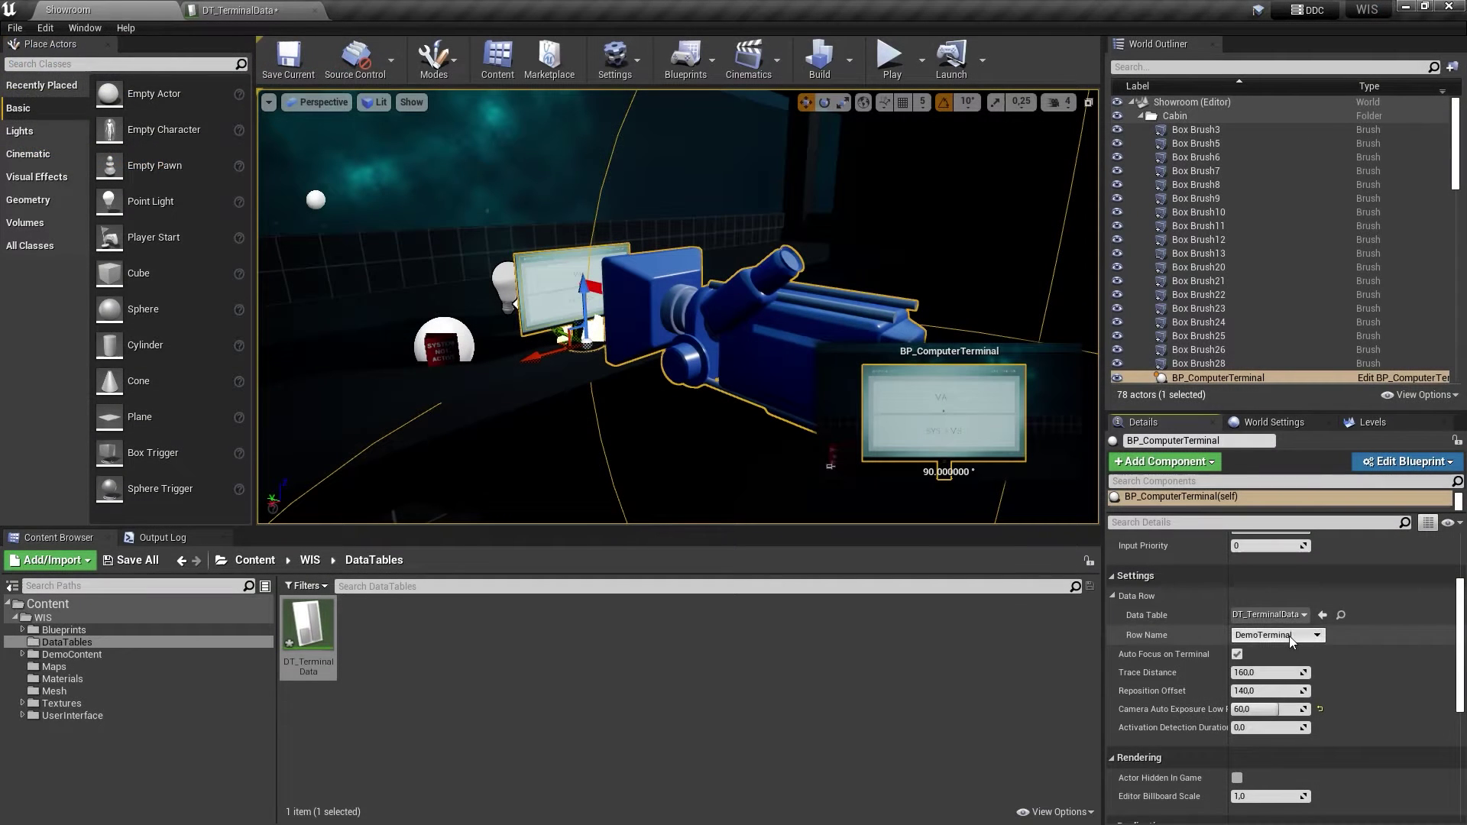
pyautogui.click(1275, 635)
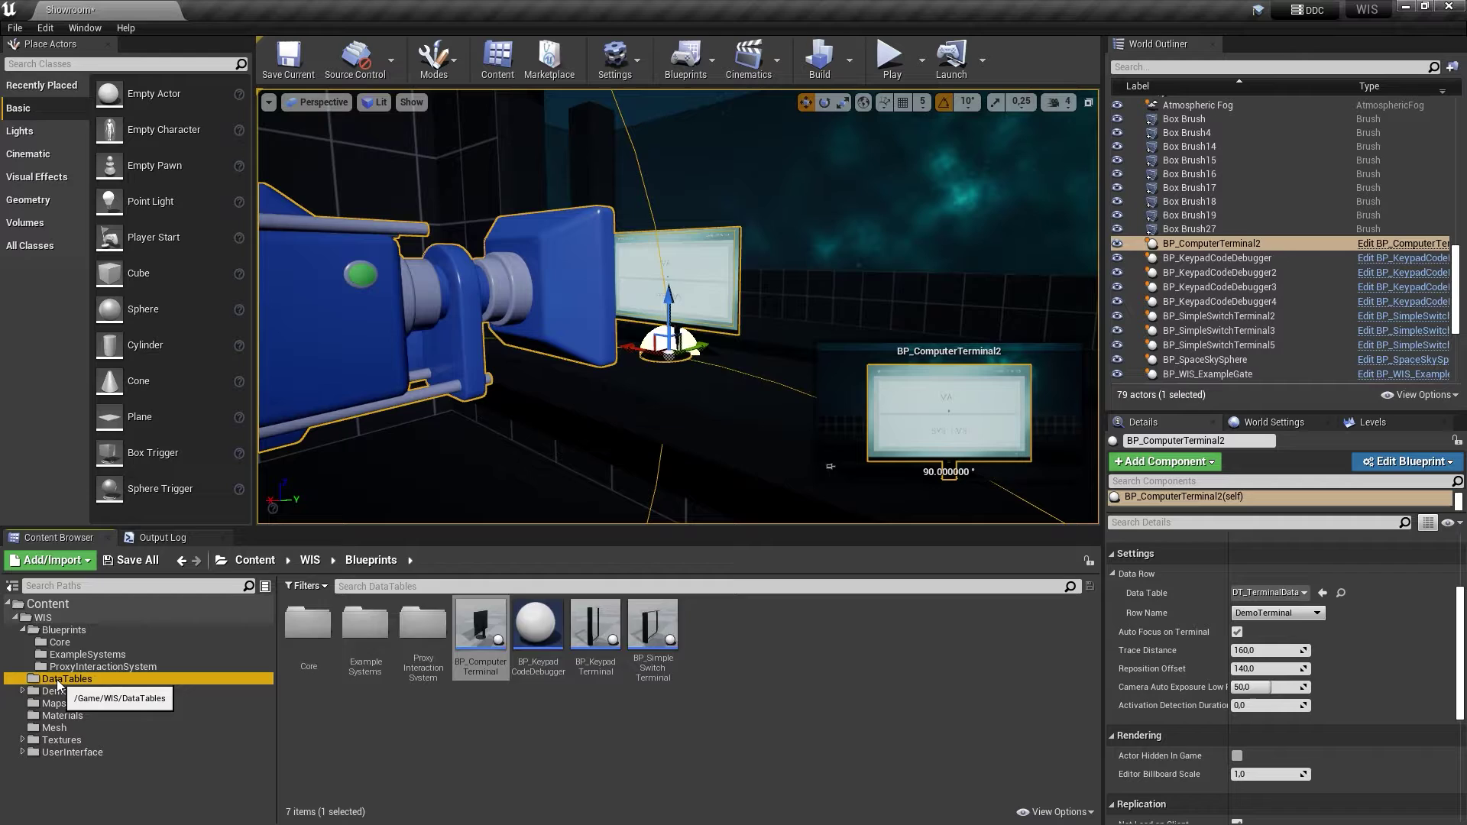
# - Create a data table named DT_TutorialDataTable in the DataTables folder, using the BP_ComputerTerminalData row structure
pyautogui.click(65, 679)
pyautogui.click(314, 628)
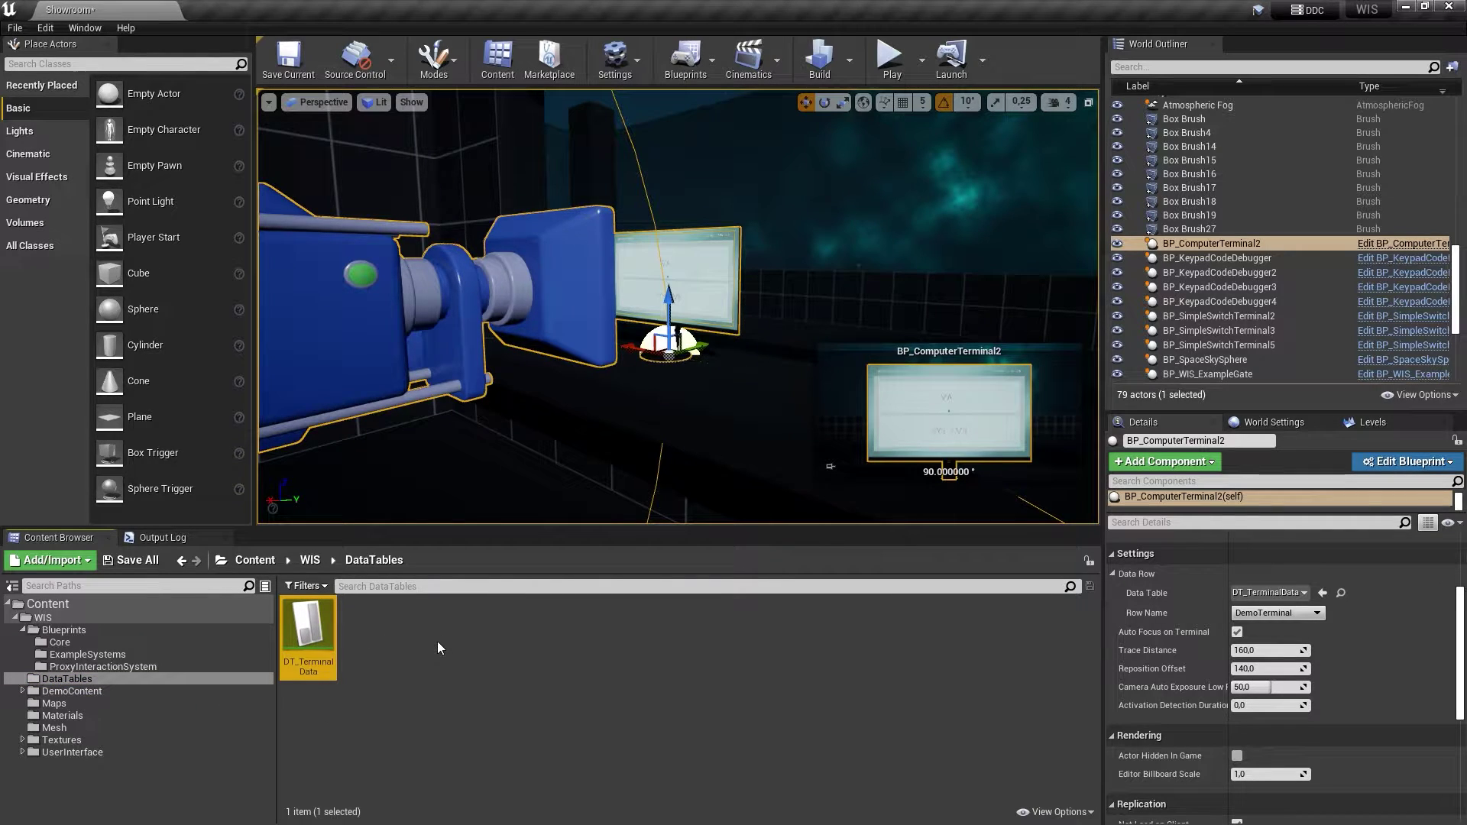
pyautogui.rightClick(437, 640)
pyautogui.moveTo(521, 561)
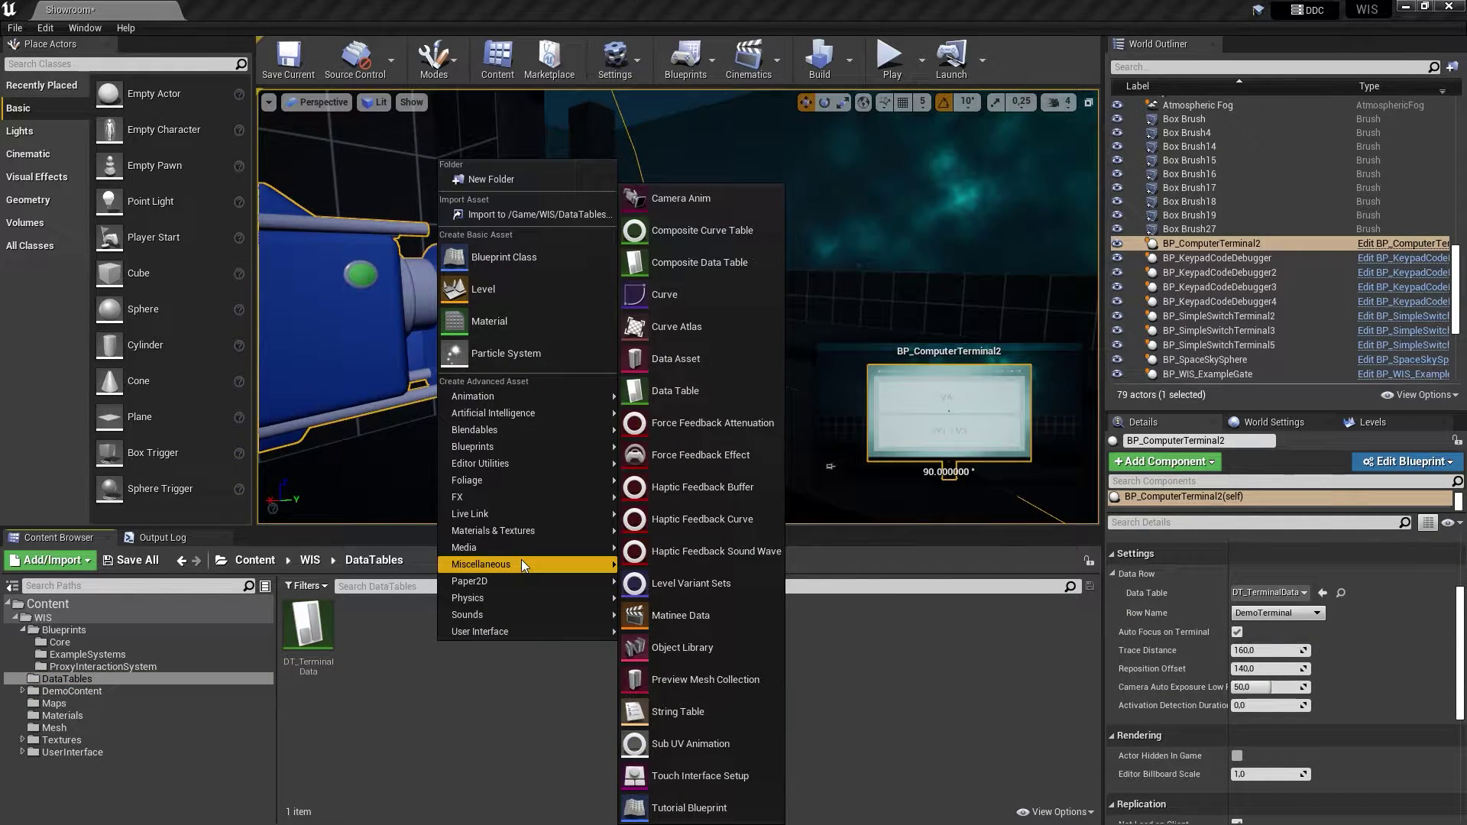
pyautogui.click(695, 393)
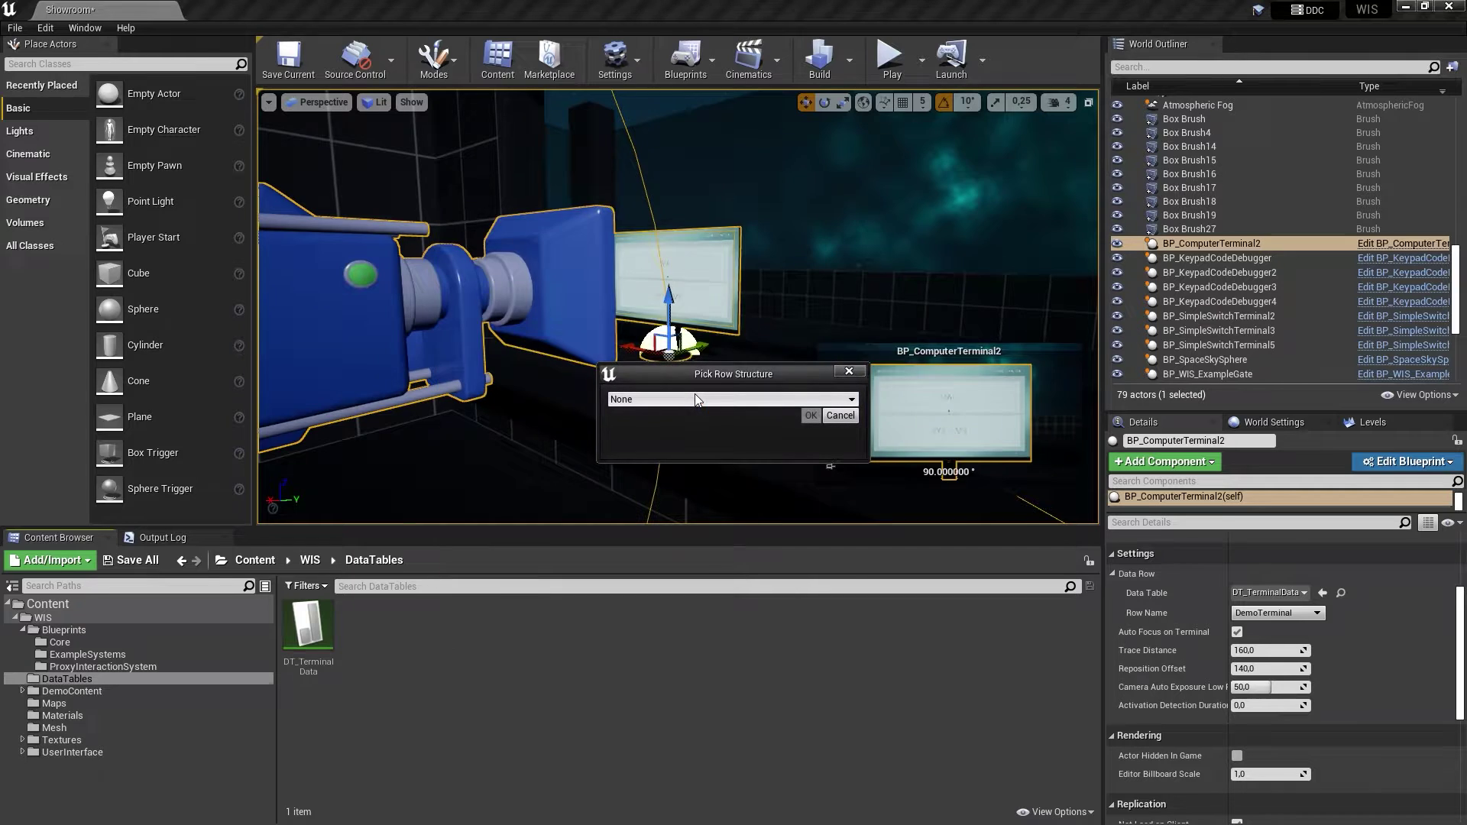
pyautogui.click(695, 394)
pyautogui.click(676, 451)
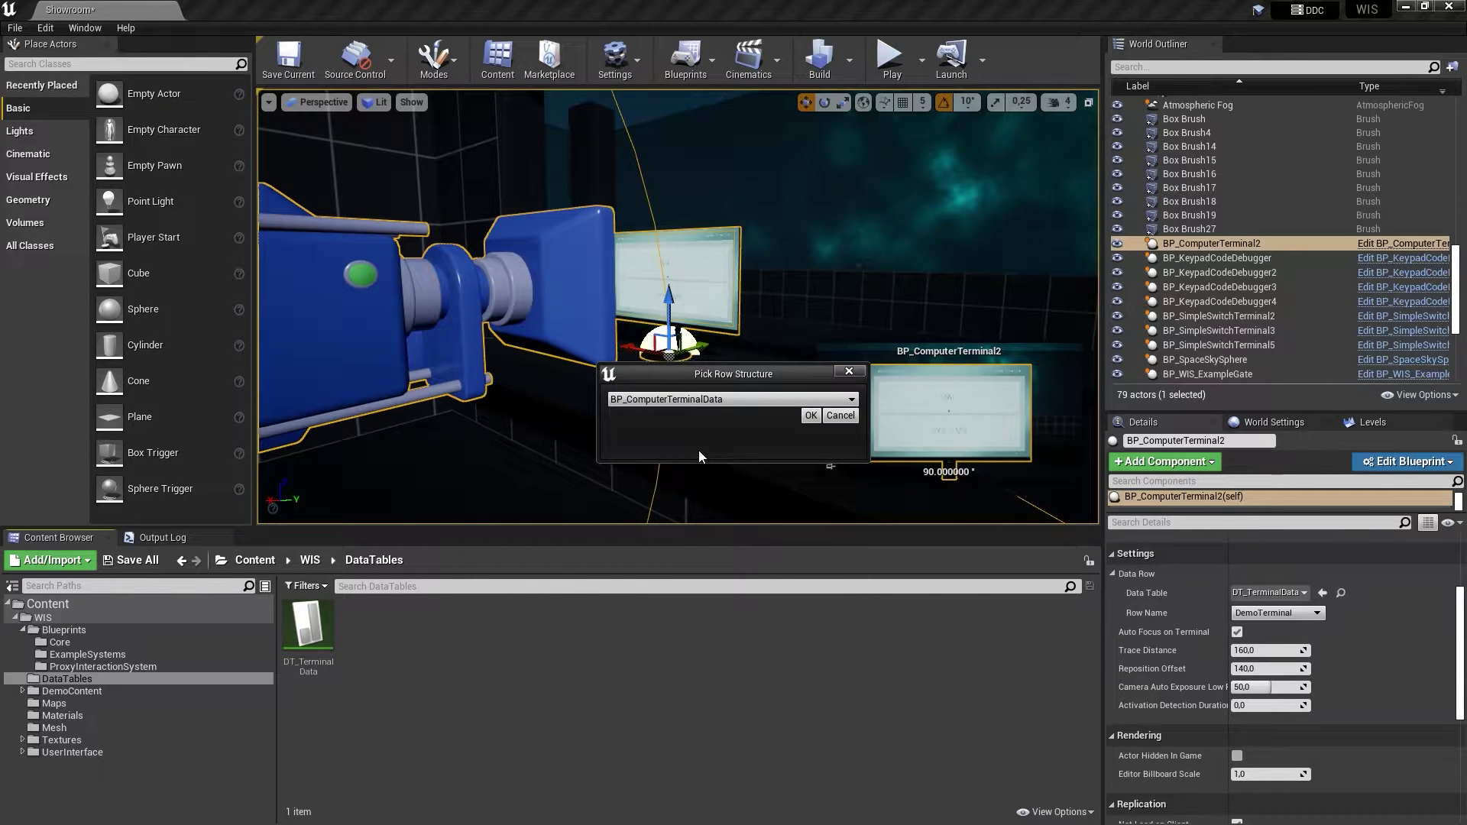
pyautogui.click(698, 453)
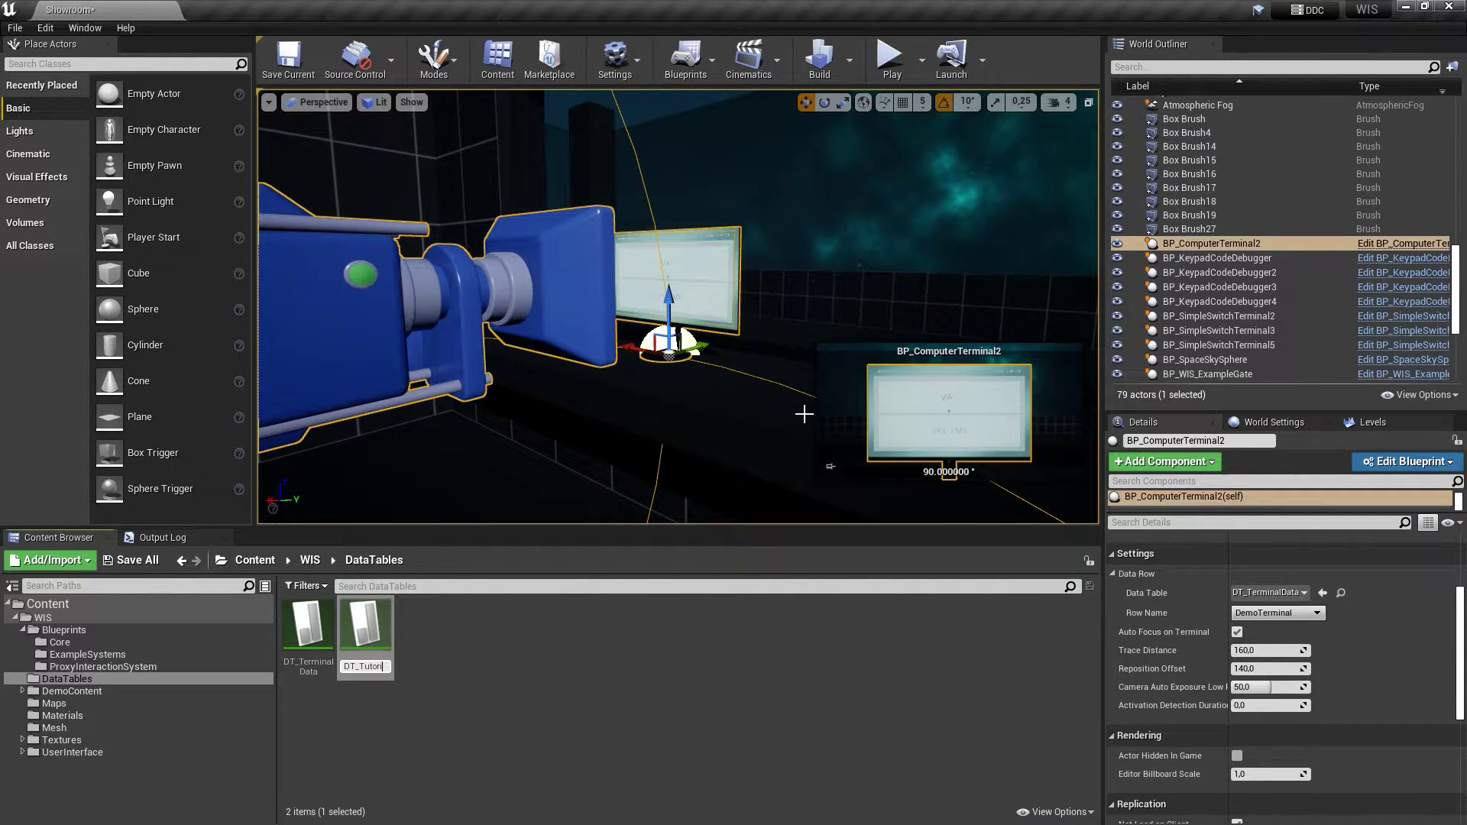
pyautogui.write('DT_TutorialDataTable')
pyautogui.press('Return')
# - Open DT_TutorialDataTable and add a row named TutorialTerminal
pyautogui.doubleClick(381, 648)
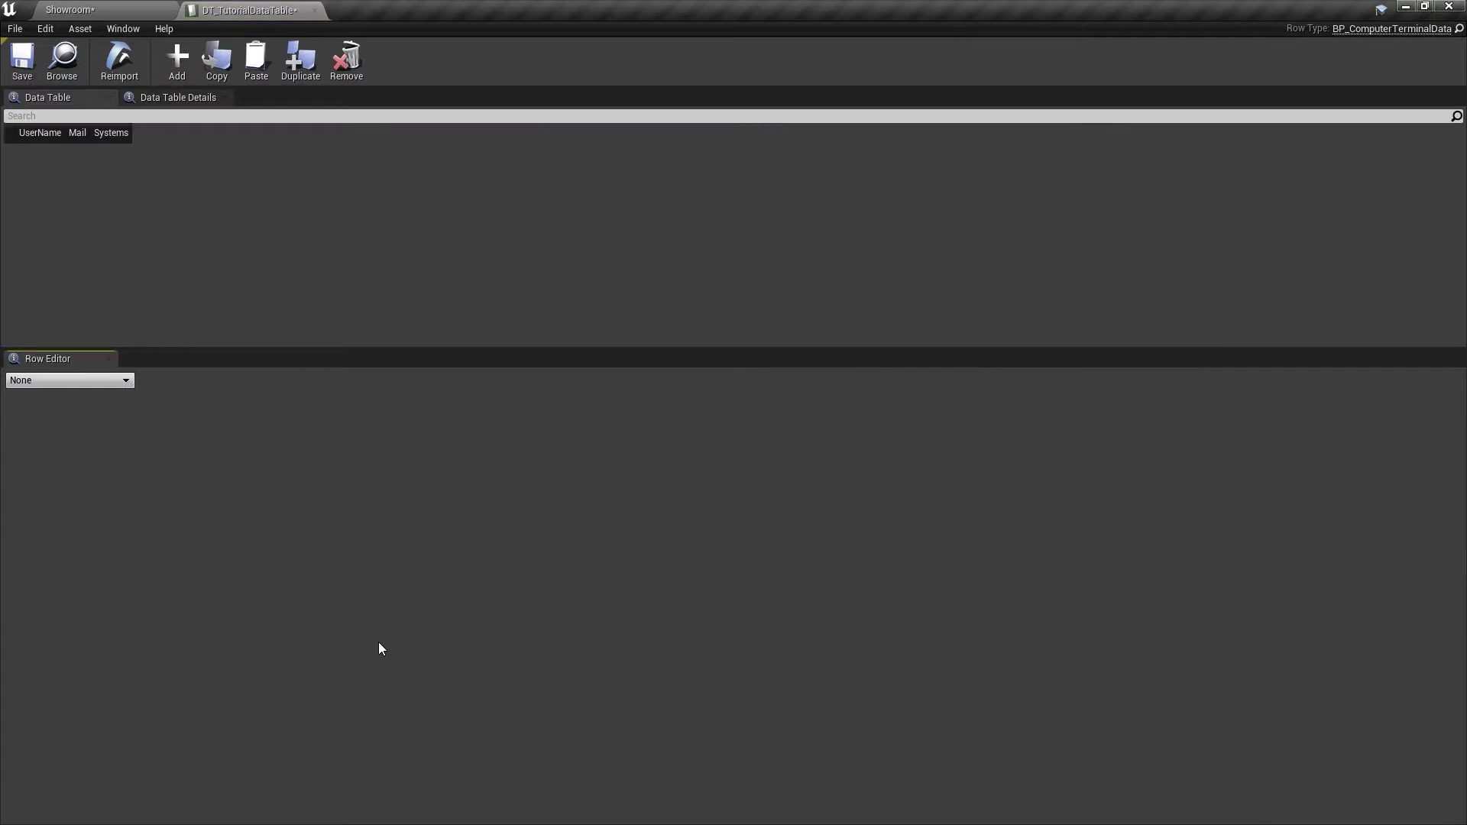
pyautogui.click(177, 60)
pyautogui.rightClick(57, 149)
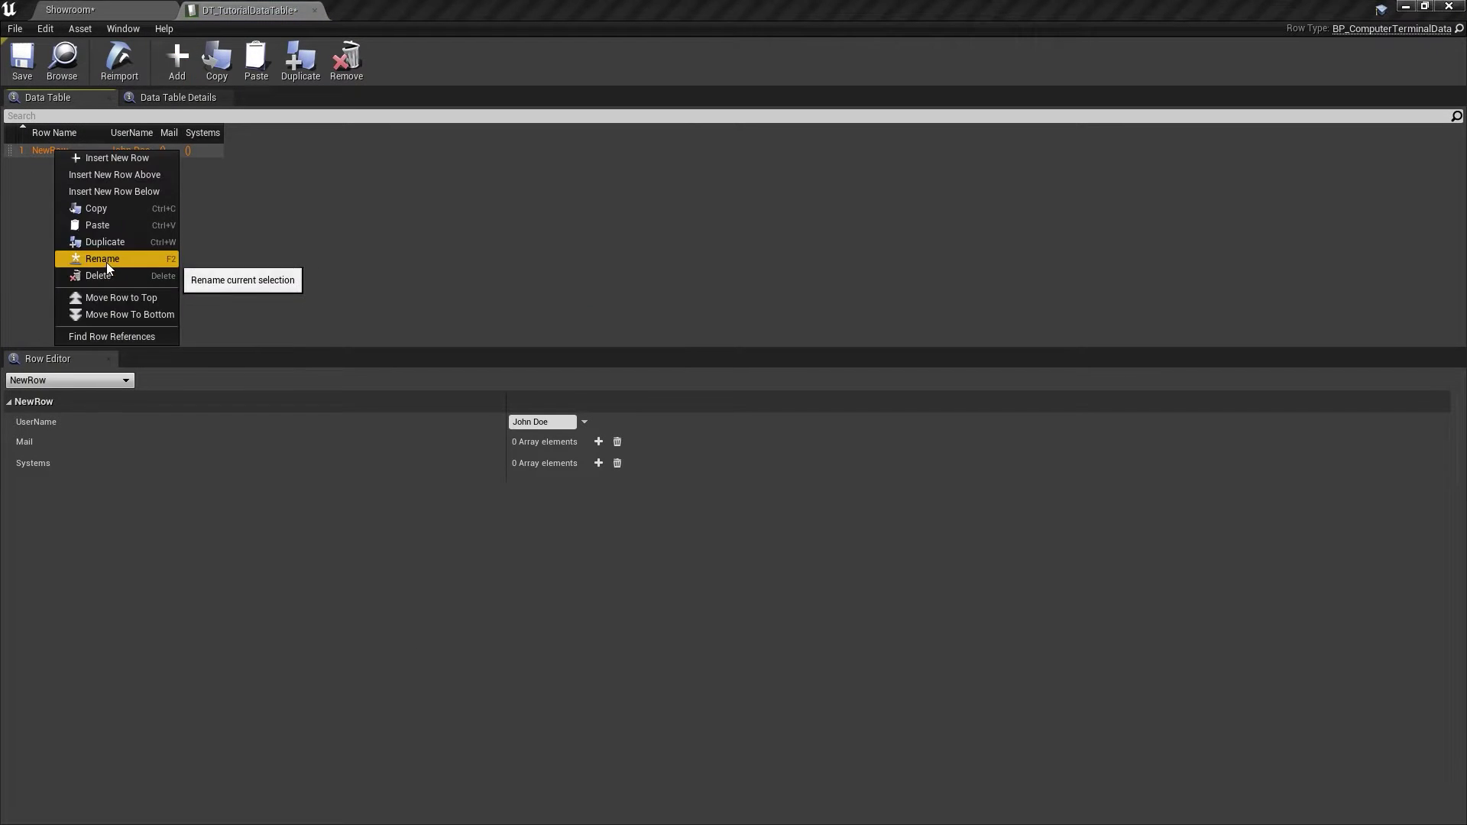
pyautogui.click(107, 263)
pyautogui.write('TutorialTerminal')
pyautogui.press('Return')
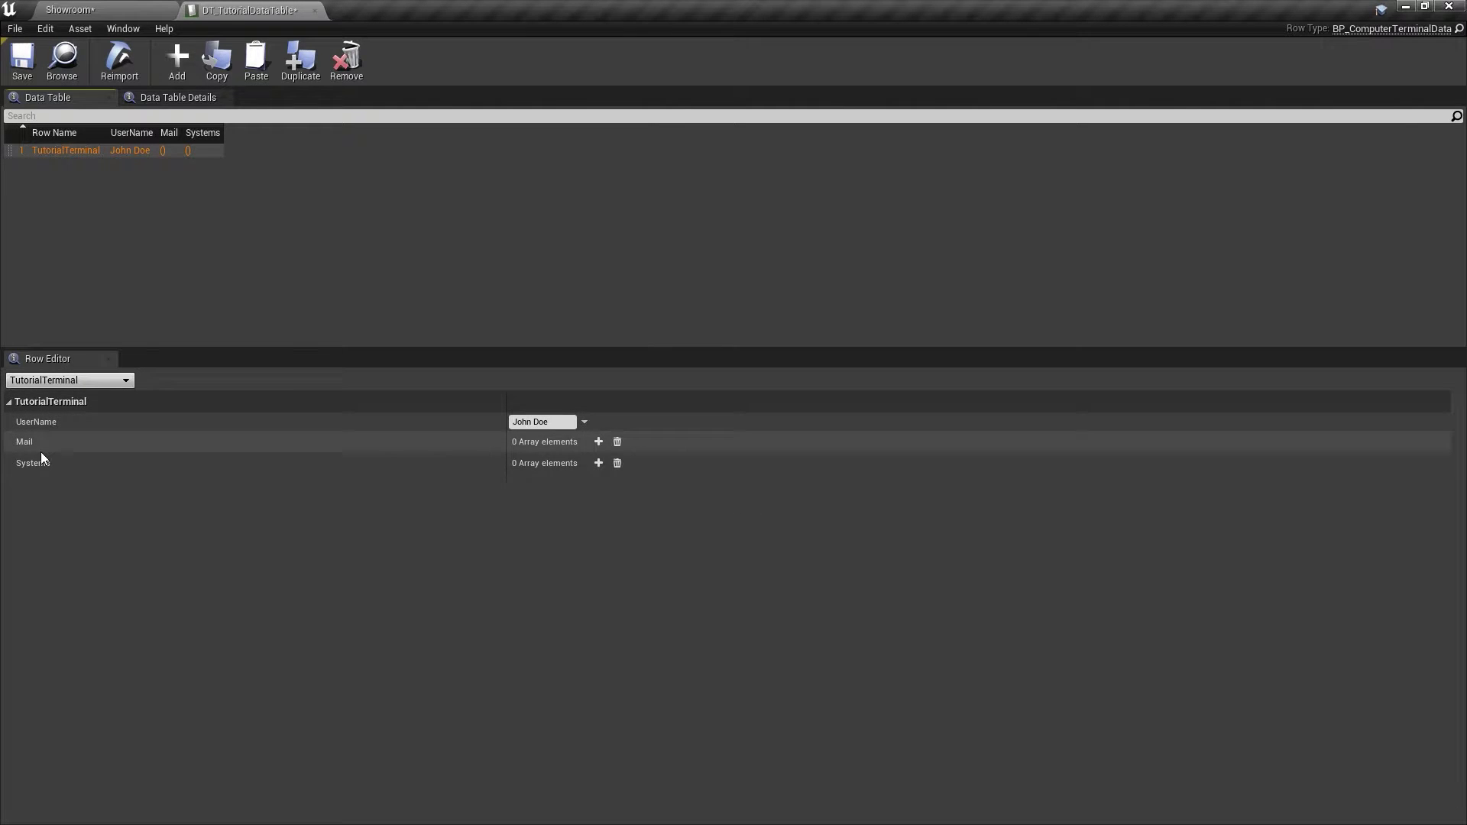
# - Add one mail entry to the TutorialTerminal row and fill in its details
pyautogui.click(599, 442)
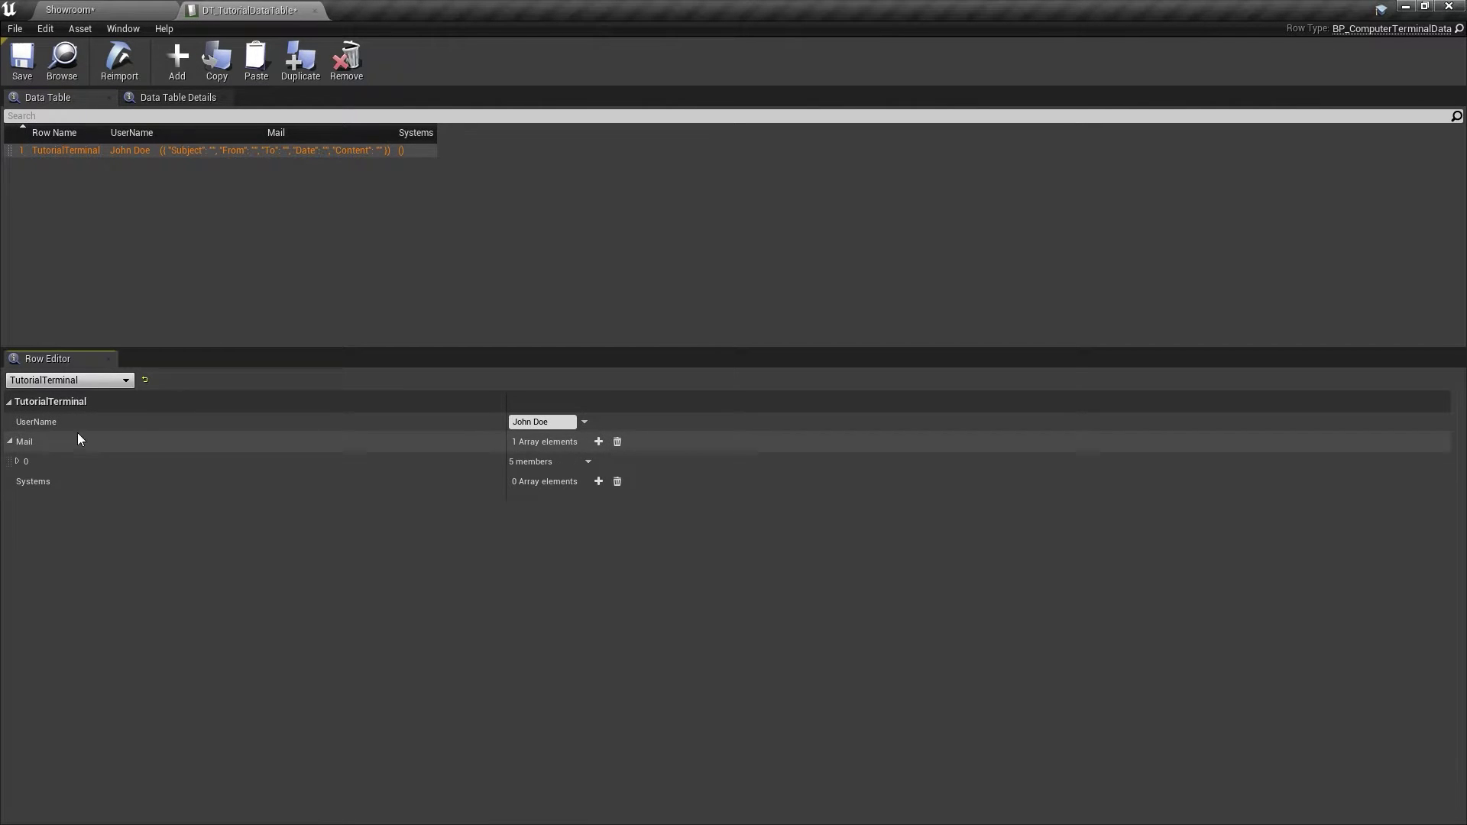
pyautogui.click(18, 462)
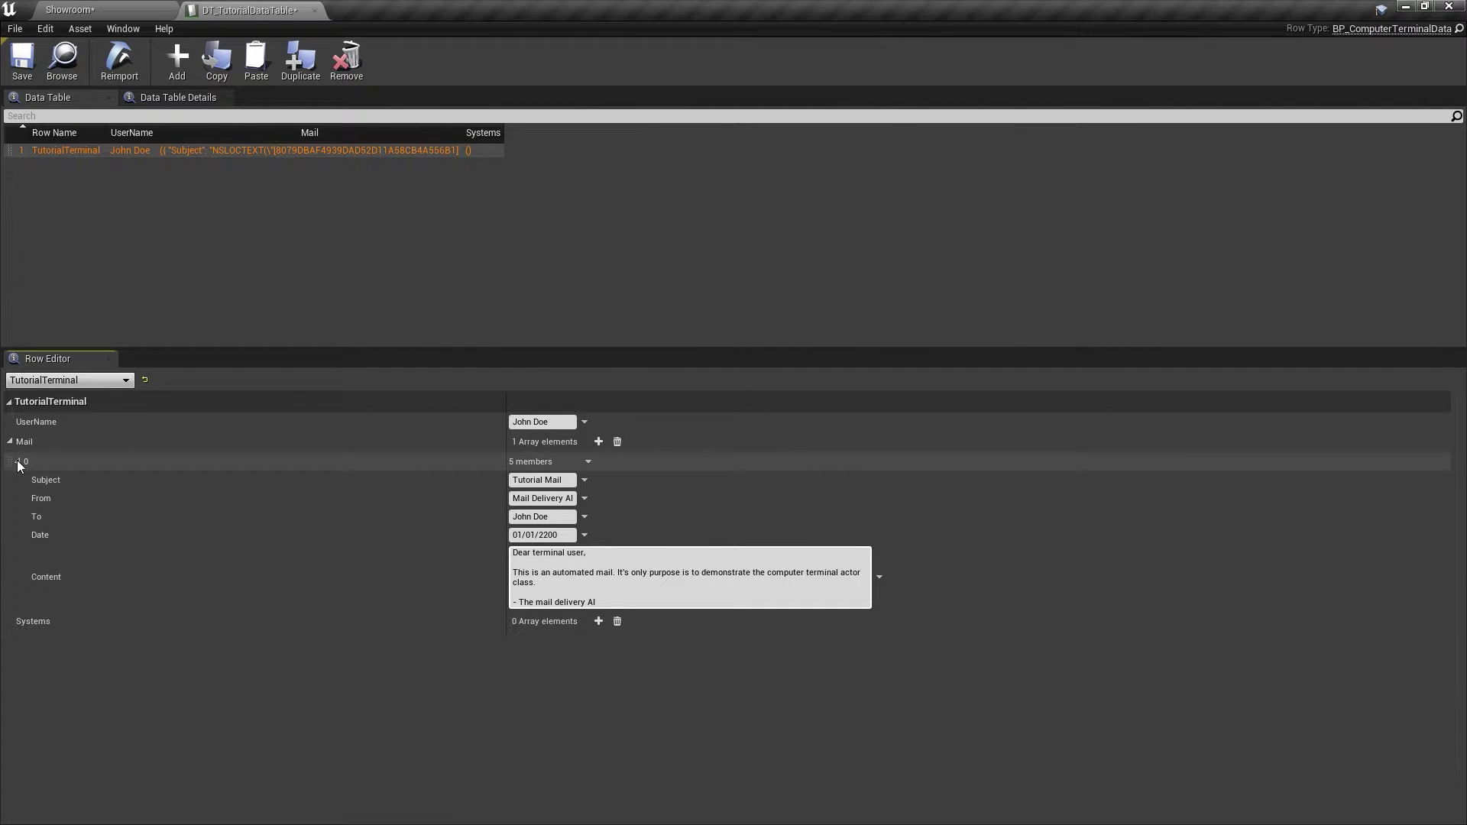
pyautogui.click(19, 461)
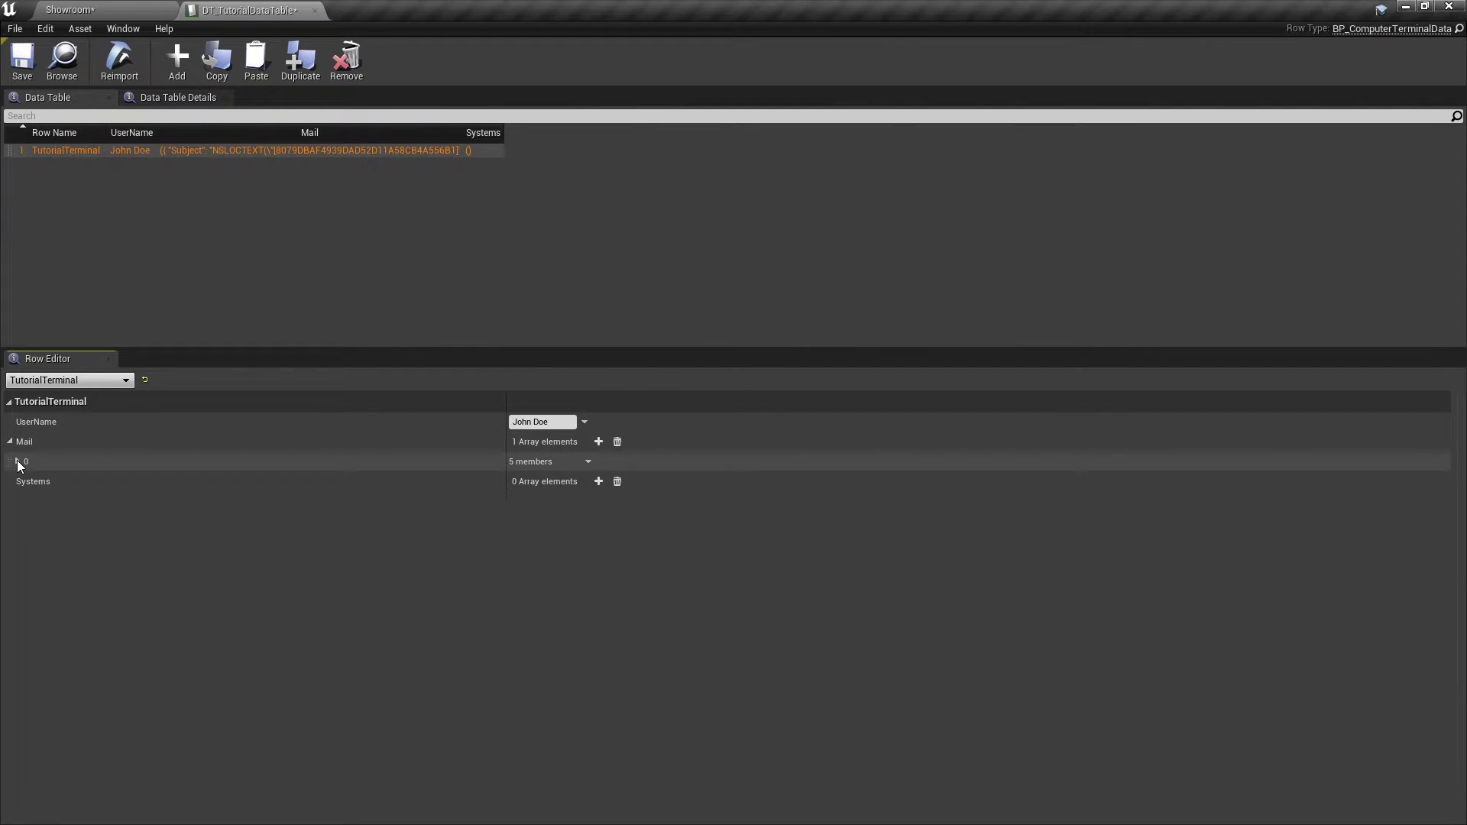
# - Add a Systems entry to the TutorialTerminal row with the title "Dummy Cube" and the description "This is a simple cube."
pyautogui.click(598, 483)
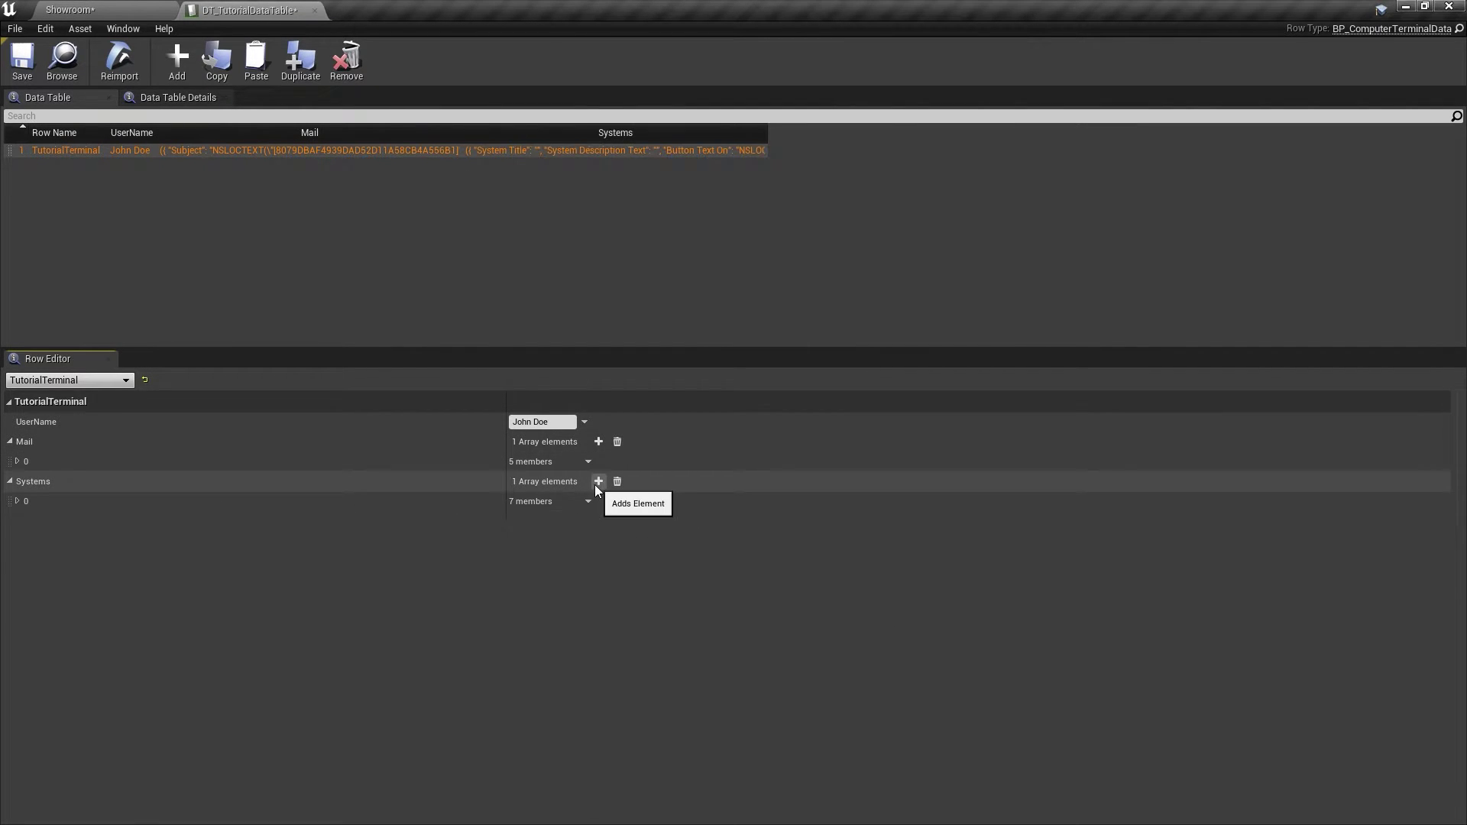
pyautogui.click(17, 501)
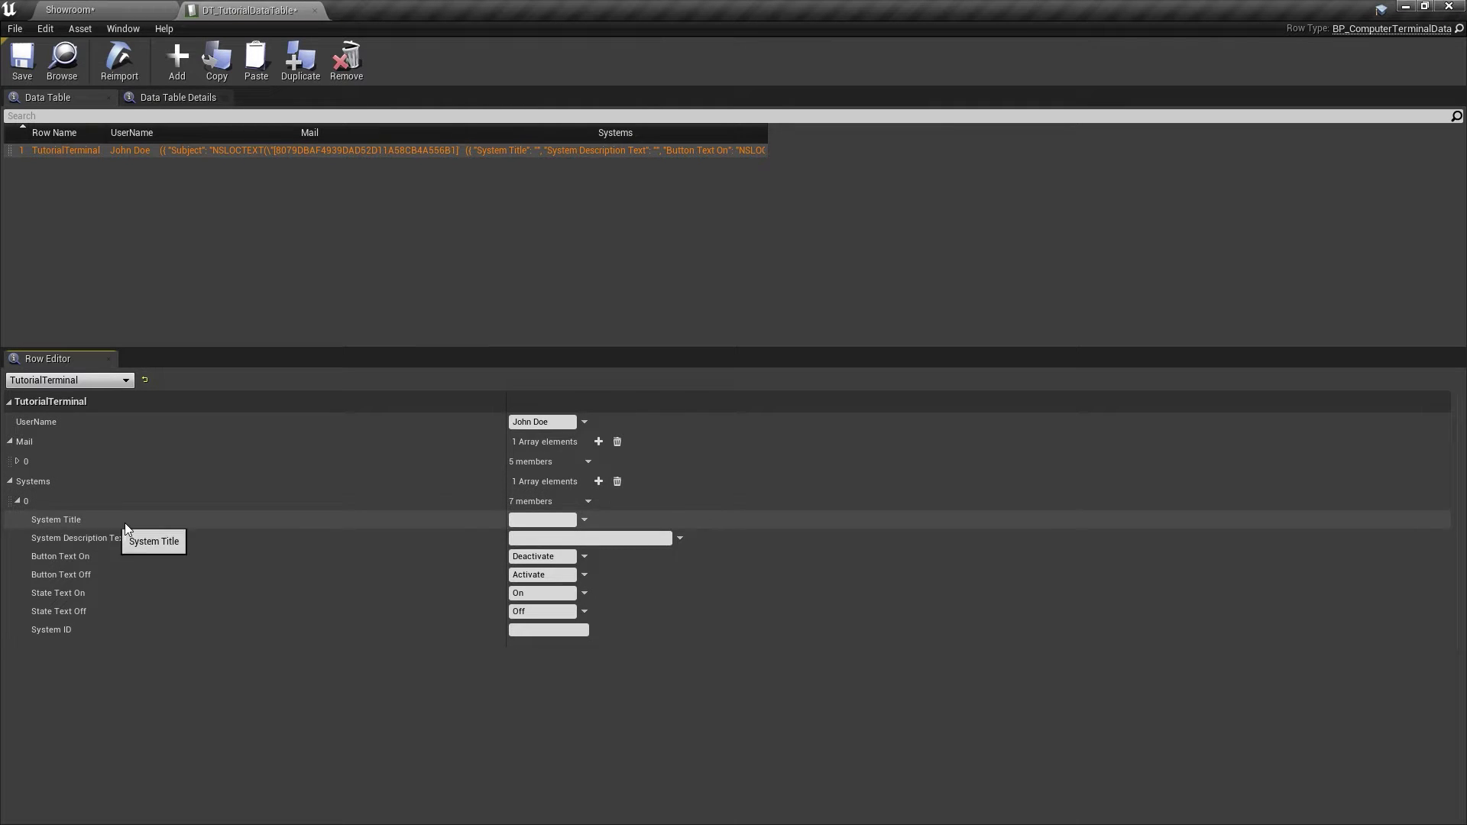
pyautogui.click(540, 523)
pyautogui.write('Dummy Cu')
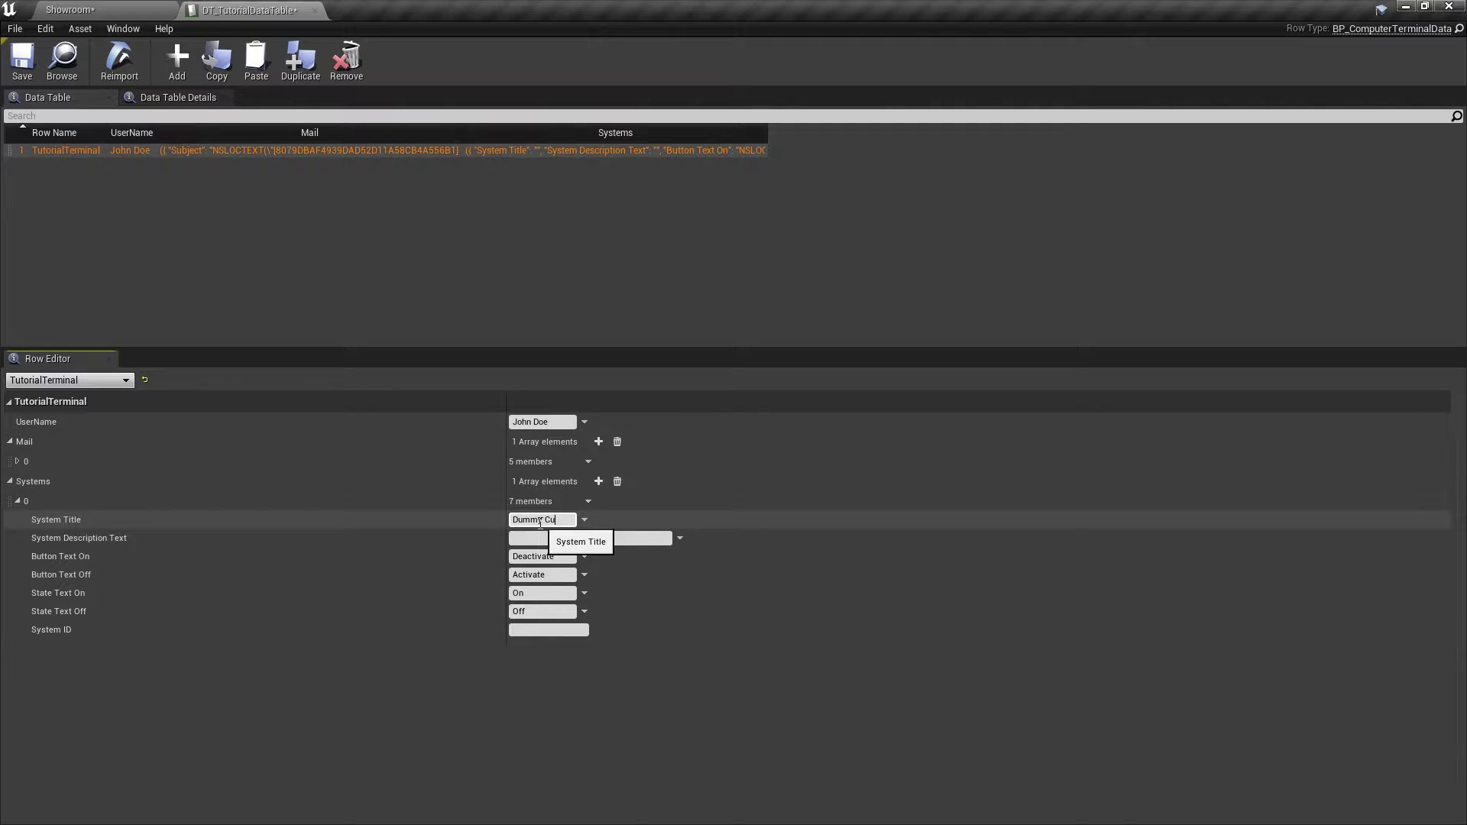
pyautogui.write('be')
pyautogui.press('Return')
pyautogui.click(543, 535)
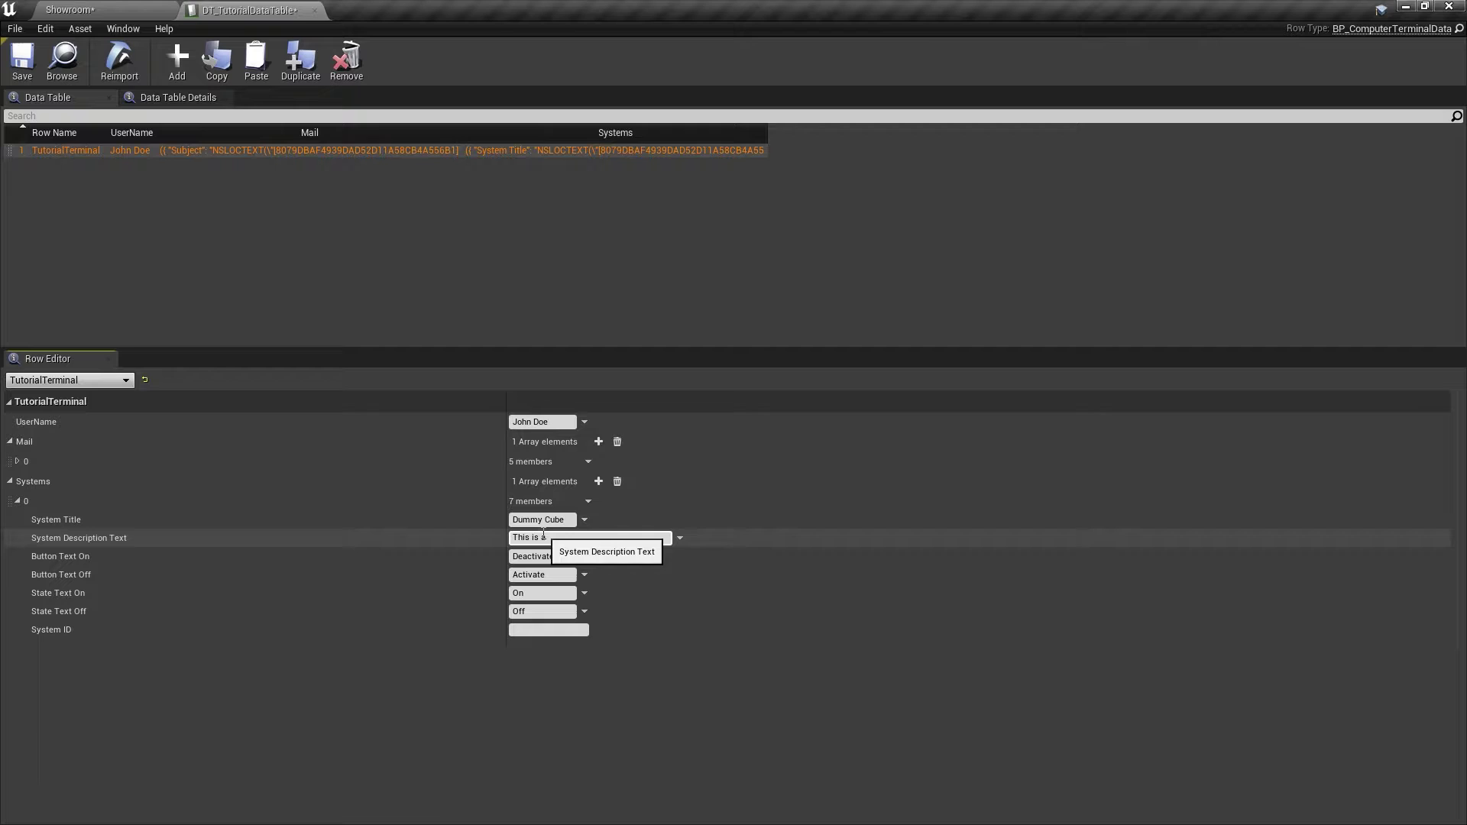
pyautogui.write('This is a simple cube.')
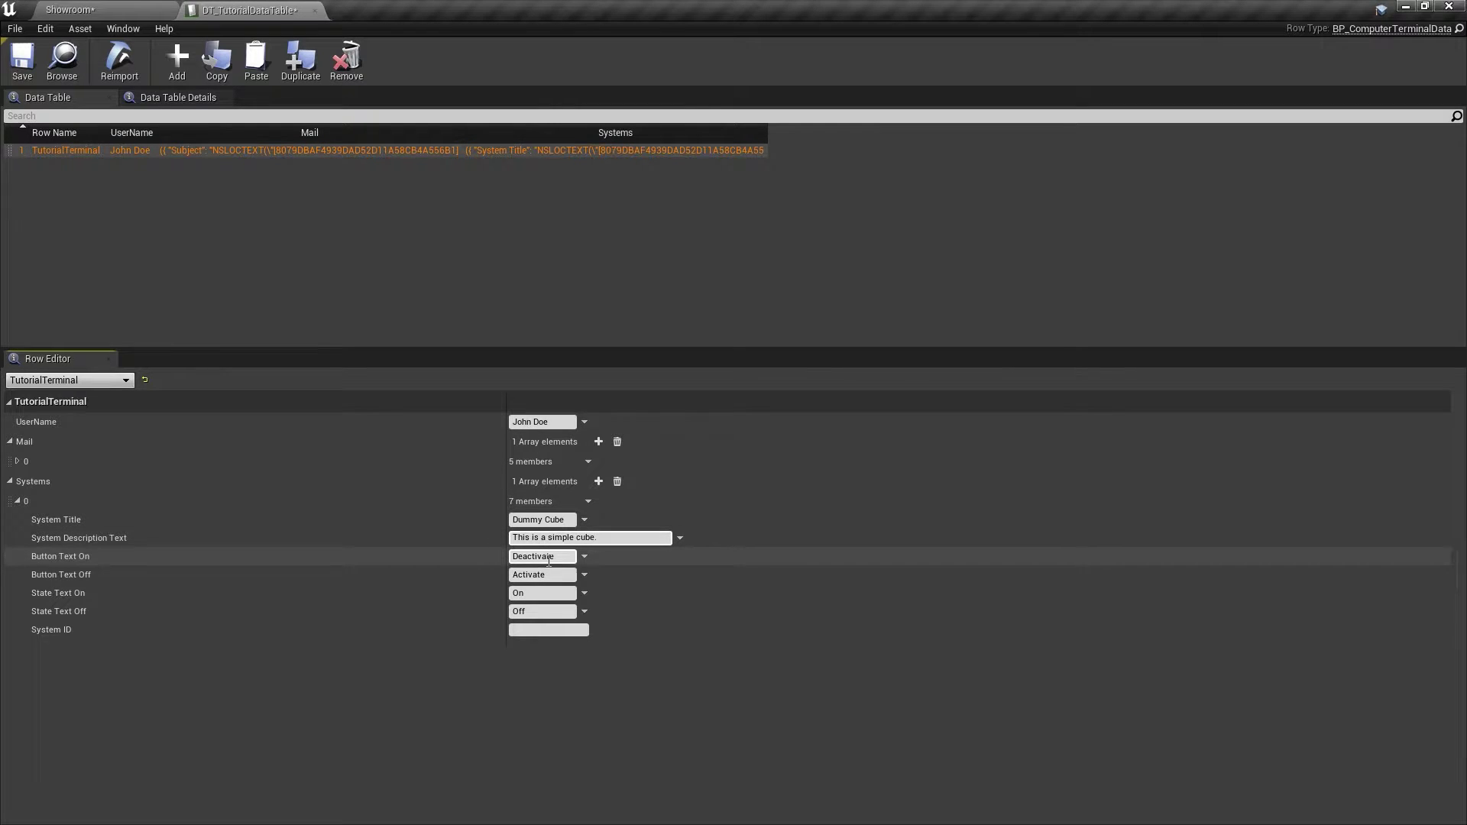
# - Open the BP_WIS_Example_DummySystem blueprint from the level editor and copy the System ID of its WIS System Component
pyautogui.click(548, 630)
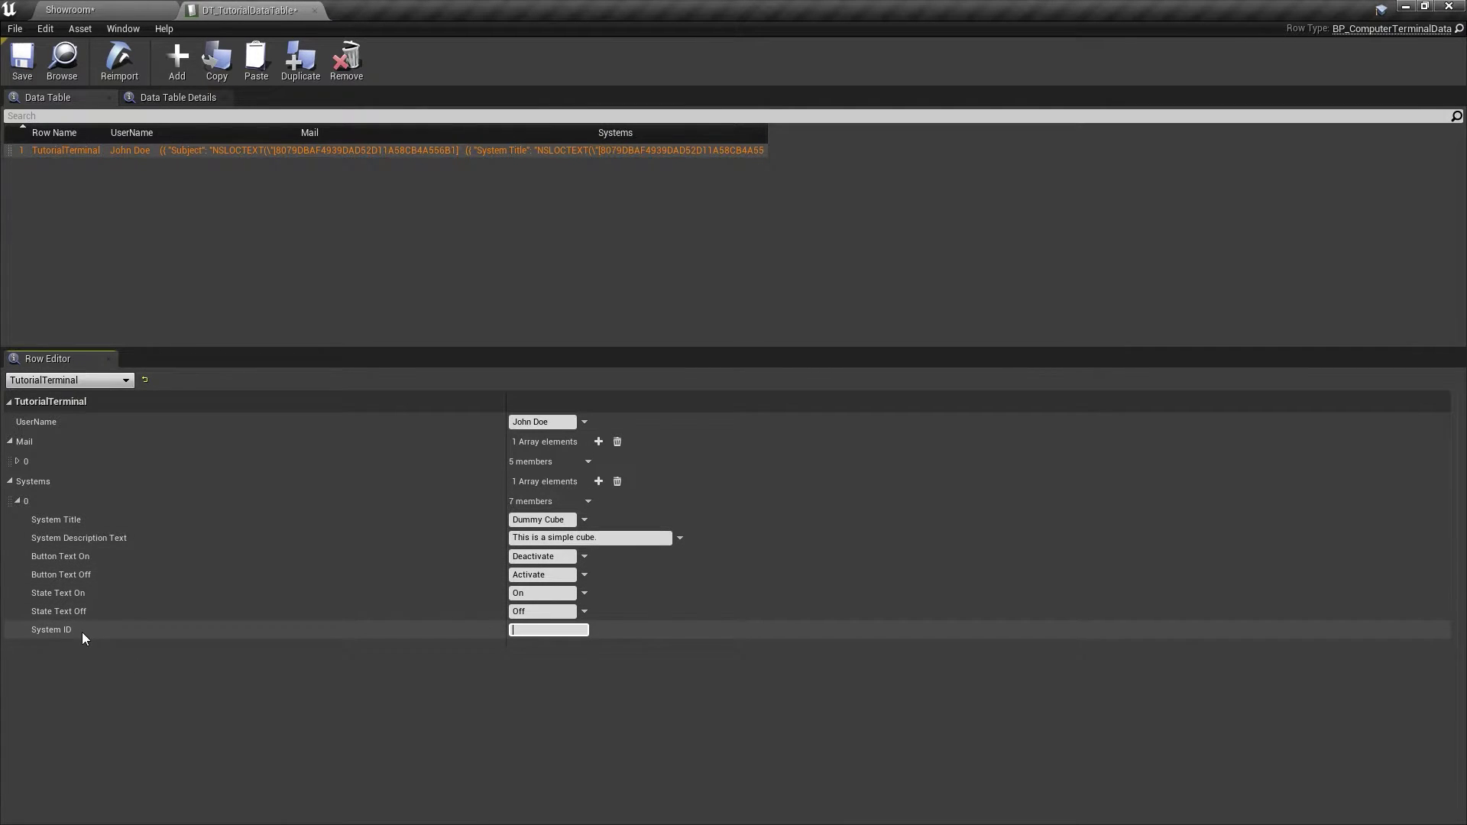
pyautogui.click(70, 9)
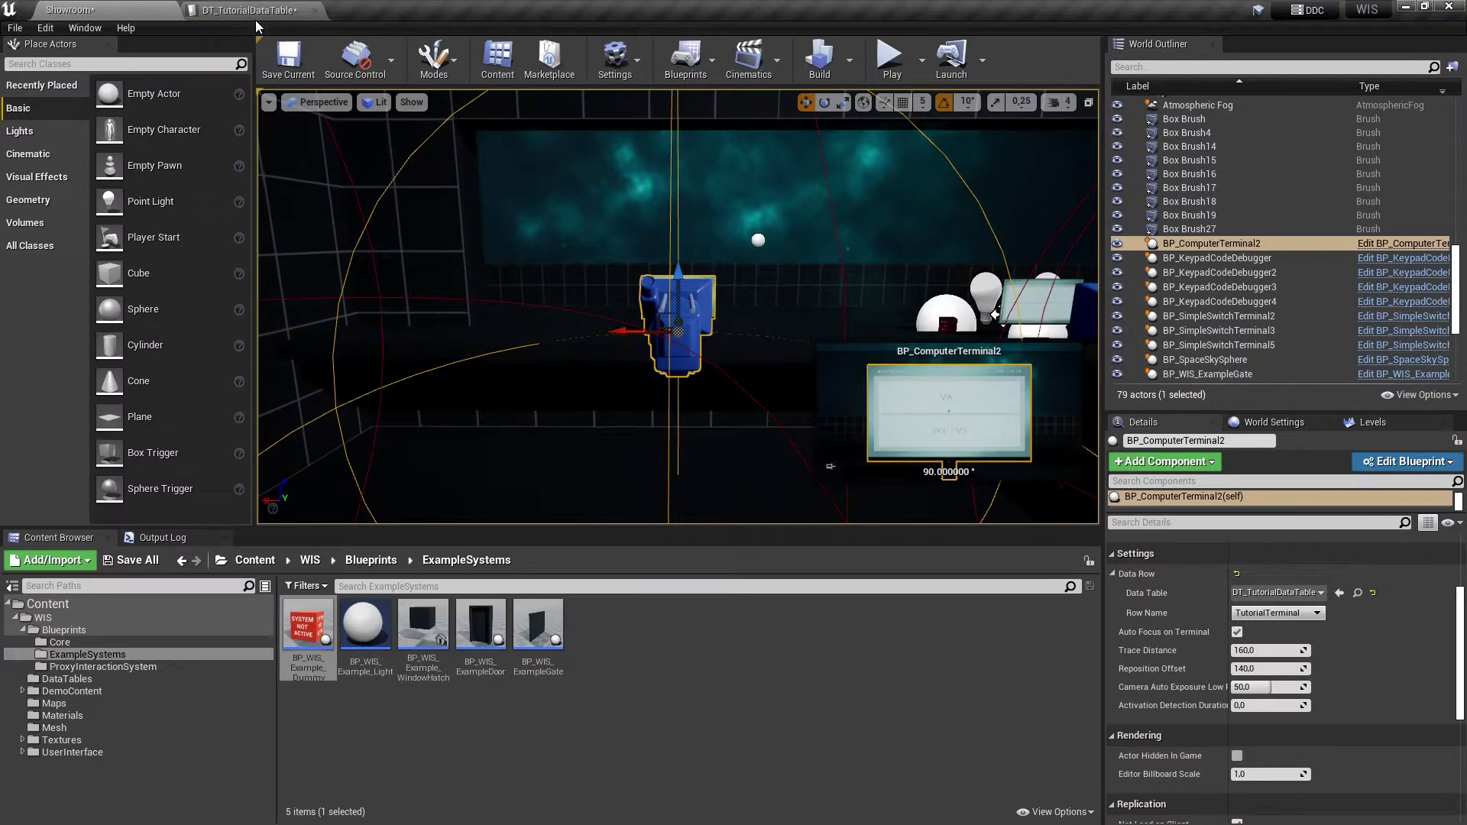
pyautogui.doubleClick(306, 640)
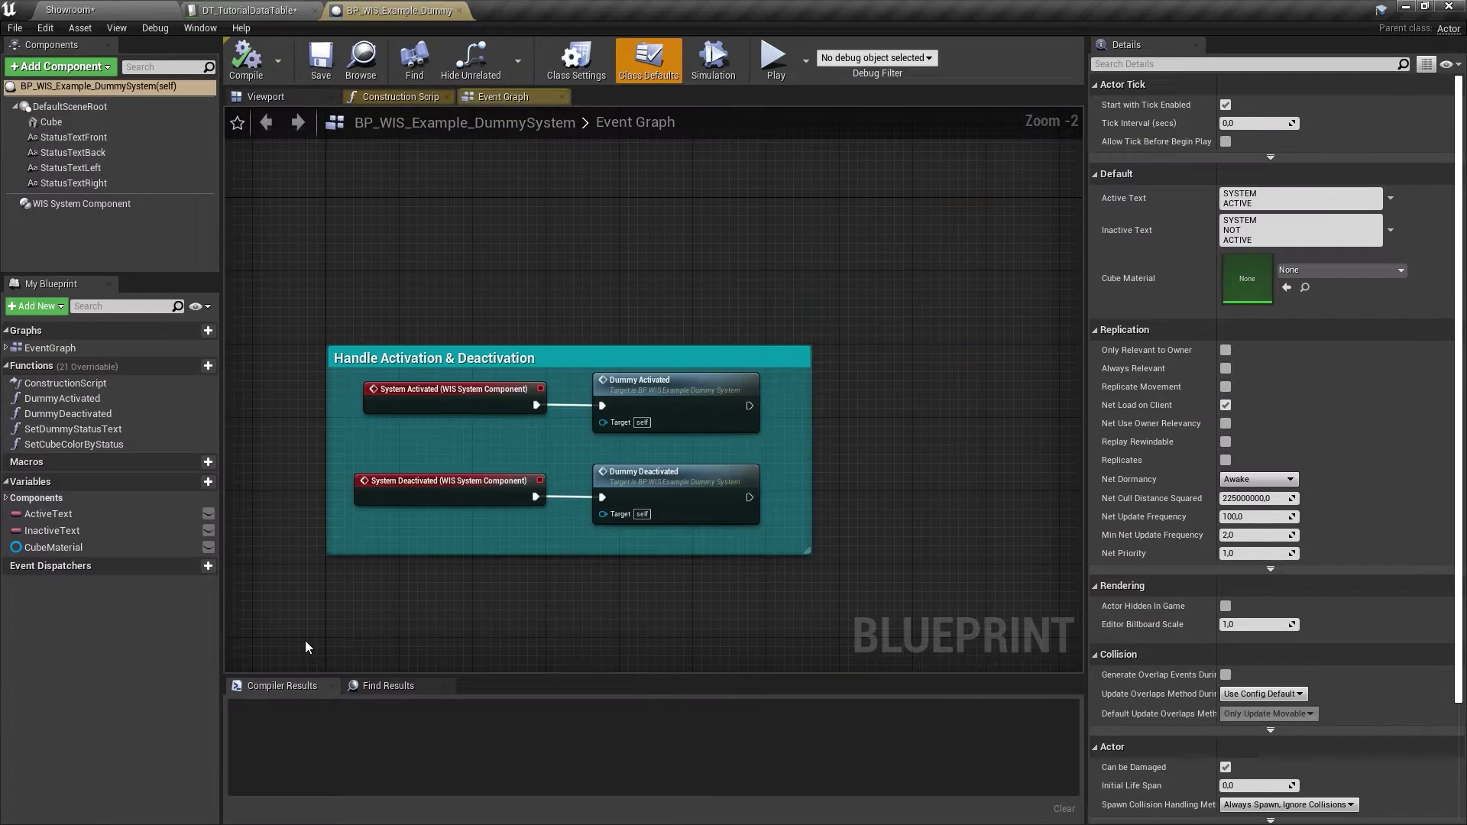
pyautogui.click(84, 204)
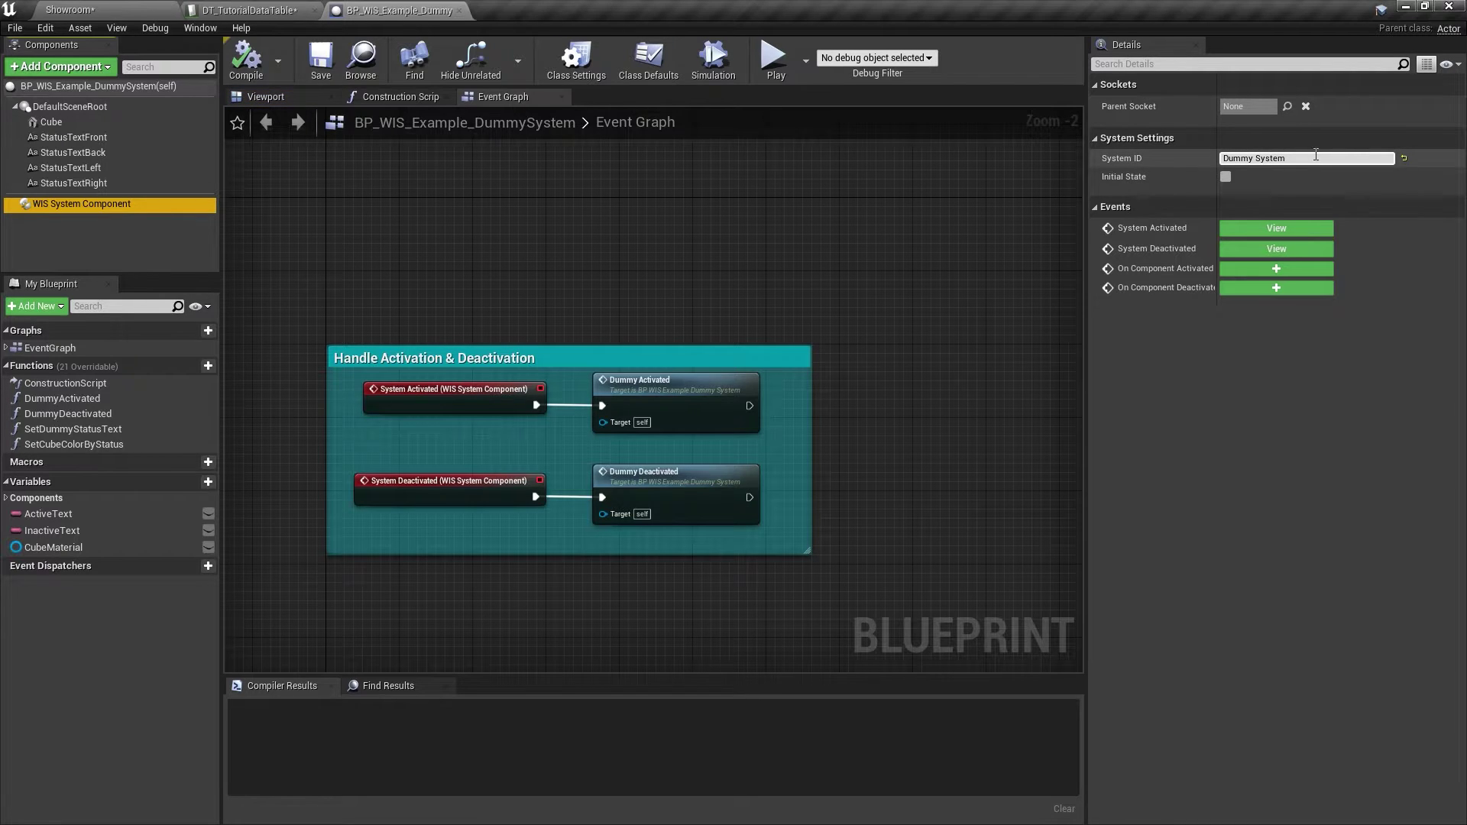
pyautogui.click(1233, 156)
pyautogui.moveTo(1329, 158); pyautogui.dragTo(1193, 157)
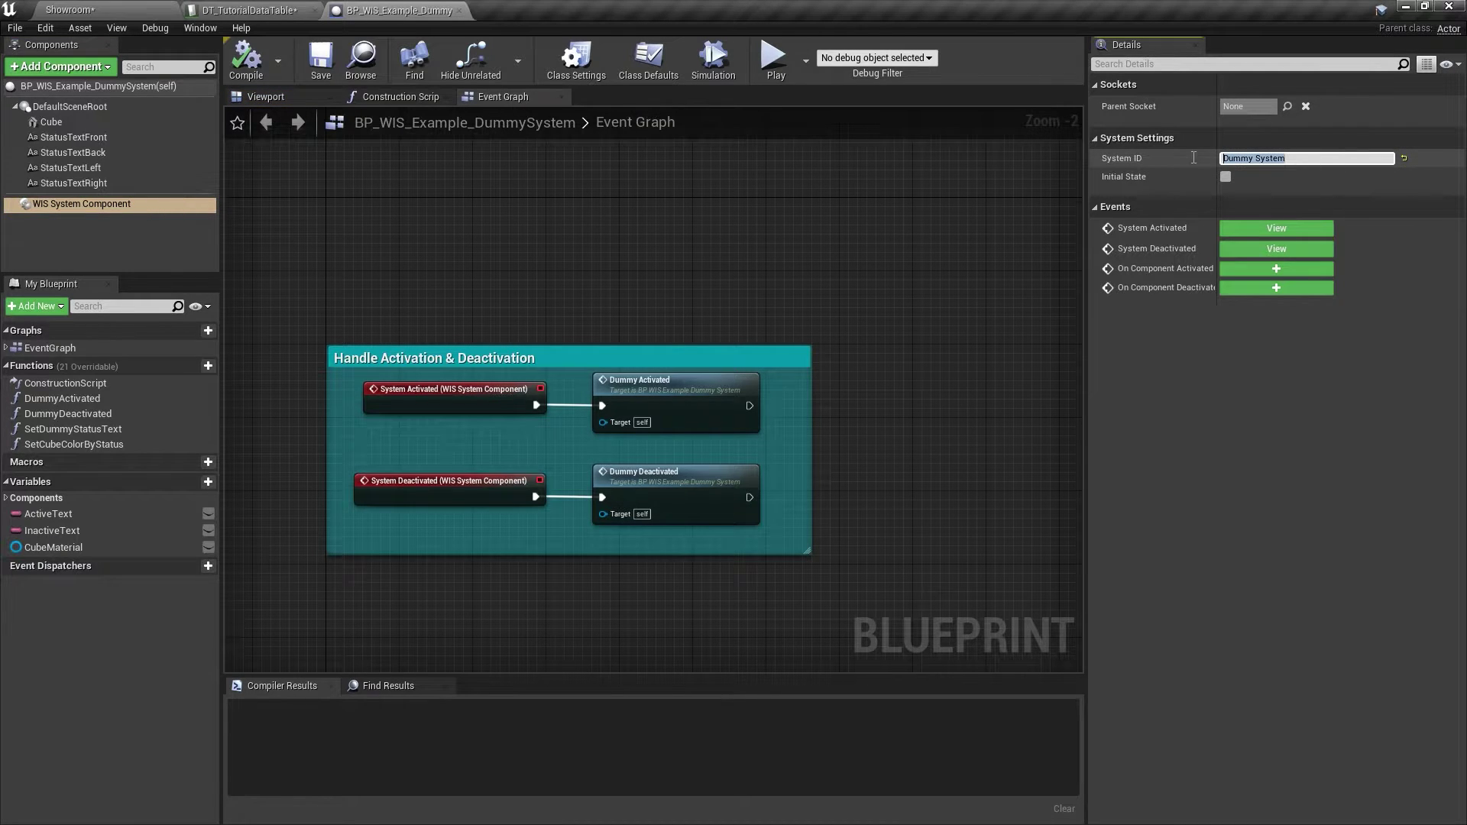
pyautogui.rightClick(1283, 158)
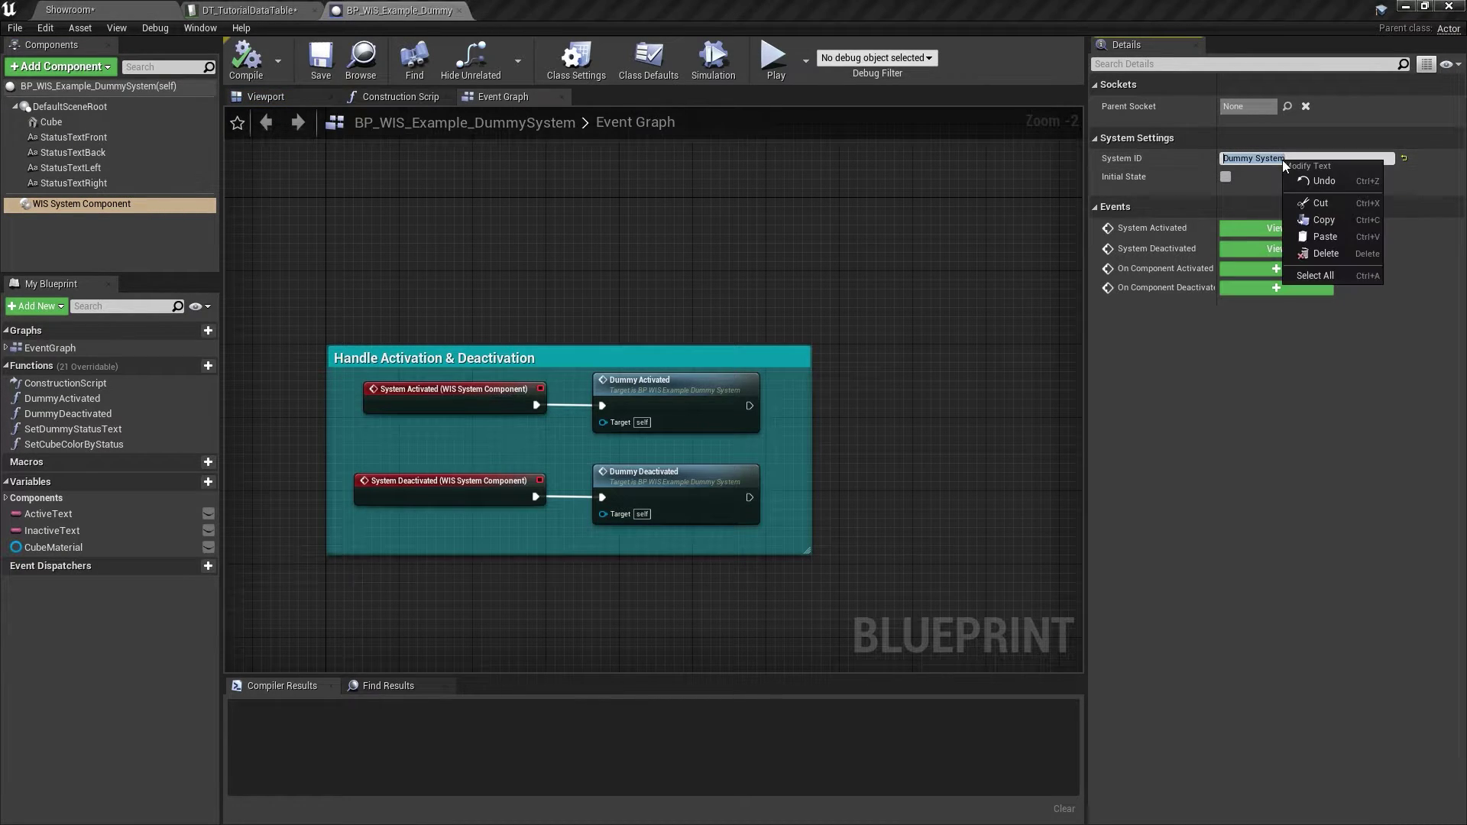
pyautogui.click(1326, 220)
# - Fill the Dummy Cube entry's System ID in DT_TutorialDataTable with "Dummy System" and save the data table
pyautogui.click(278, 6)
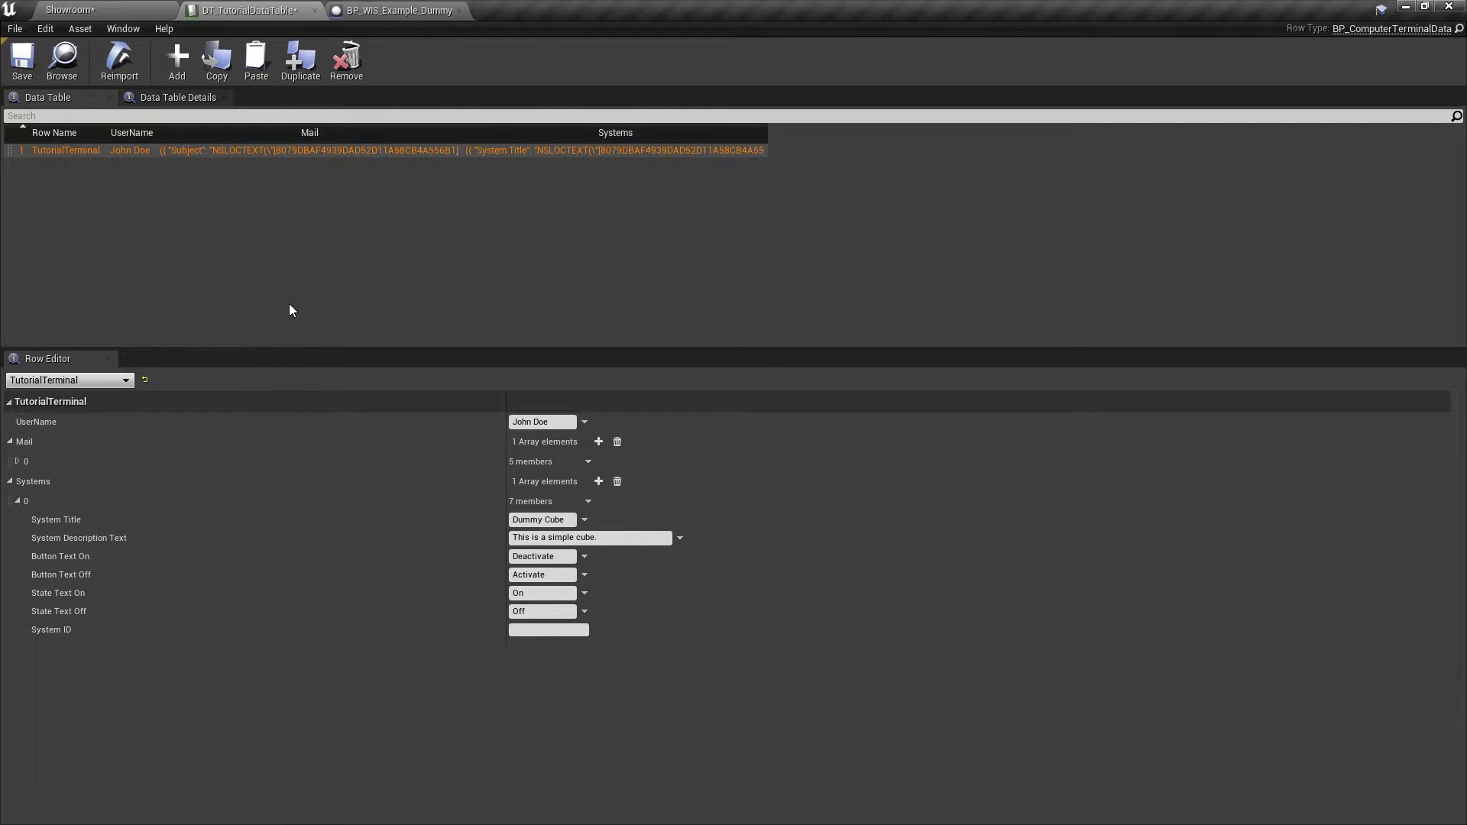
pyautogui.rightClick(568, 635)
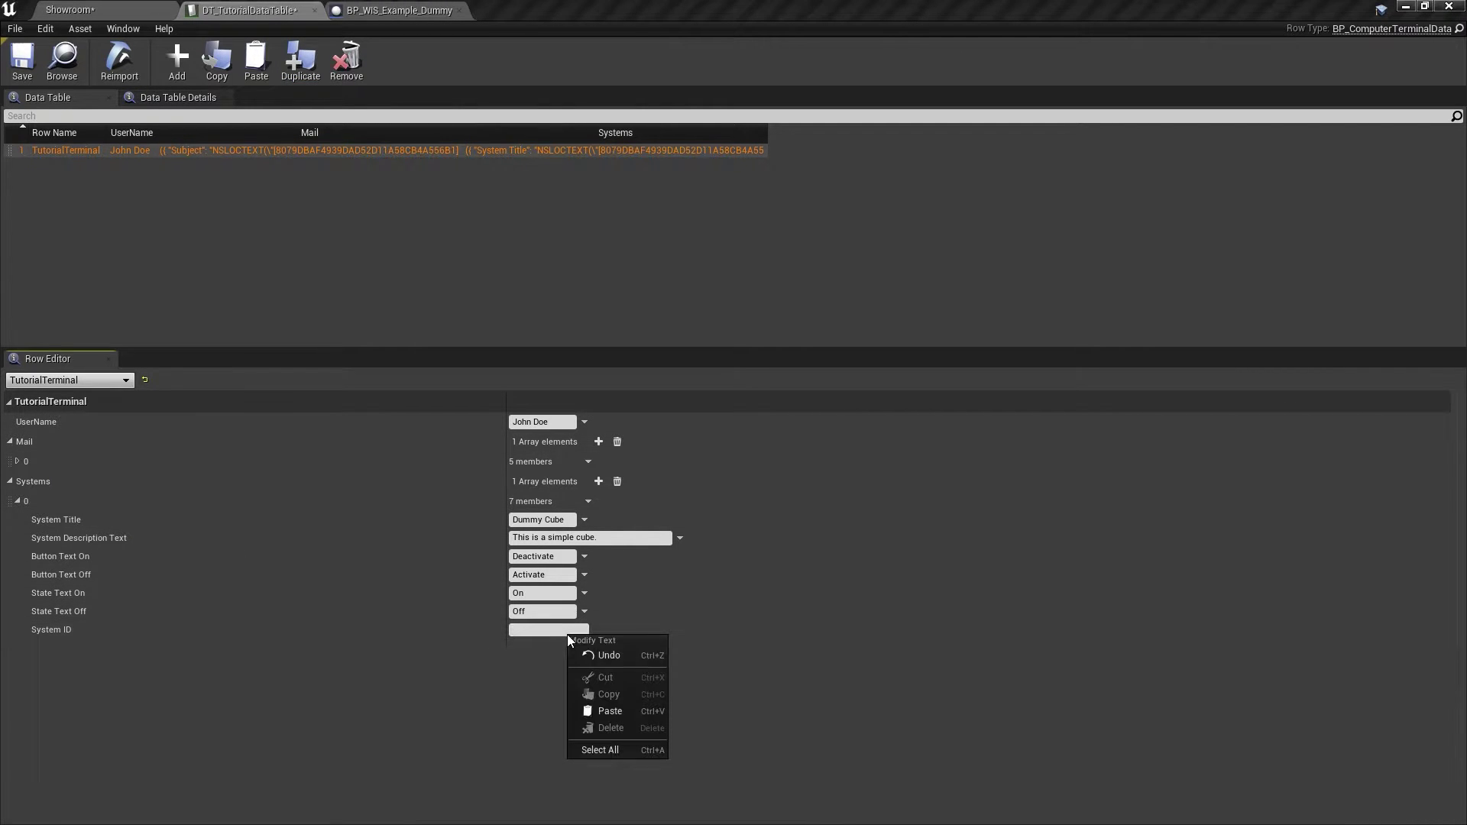
pyautogui.click(612, 696)
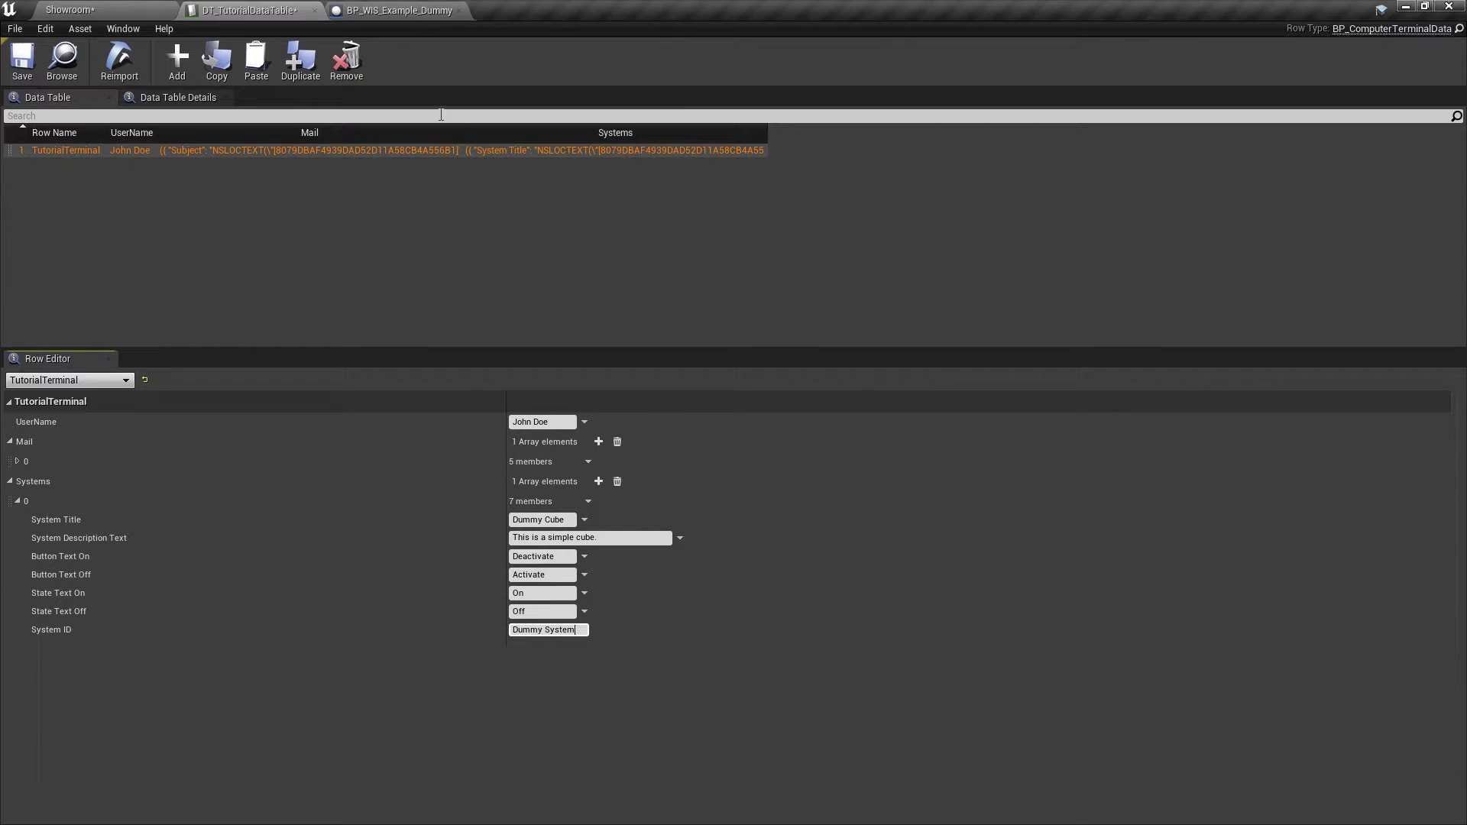
pyautogui.click(29, 69)
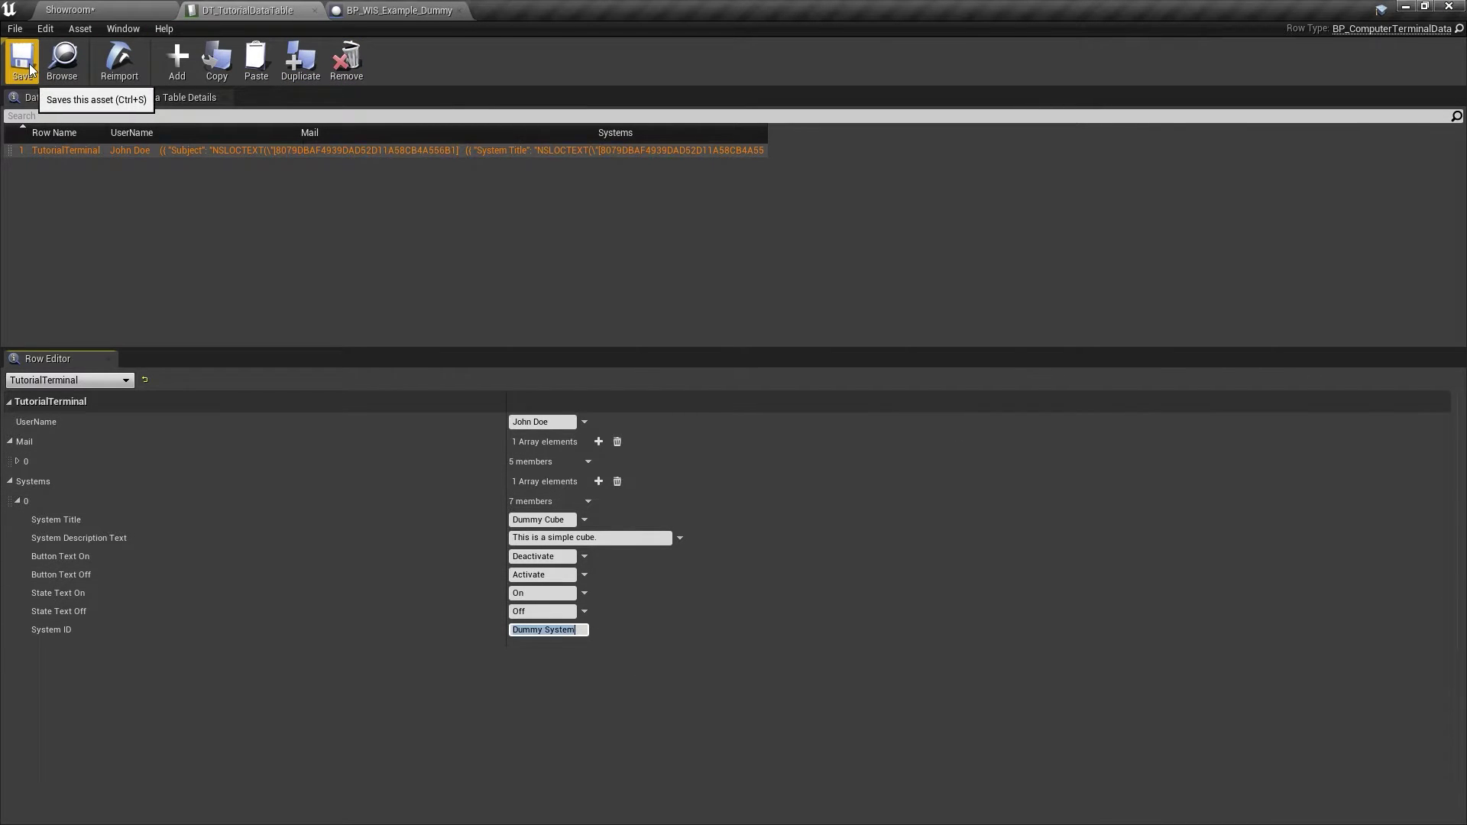
# - Return to the Showroom level and assign DT_TutorialDataTable as the data table of BP_ComputerTerminal2
pyautogui.click(107, 10)
pyautogui.click(1250, 594)
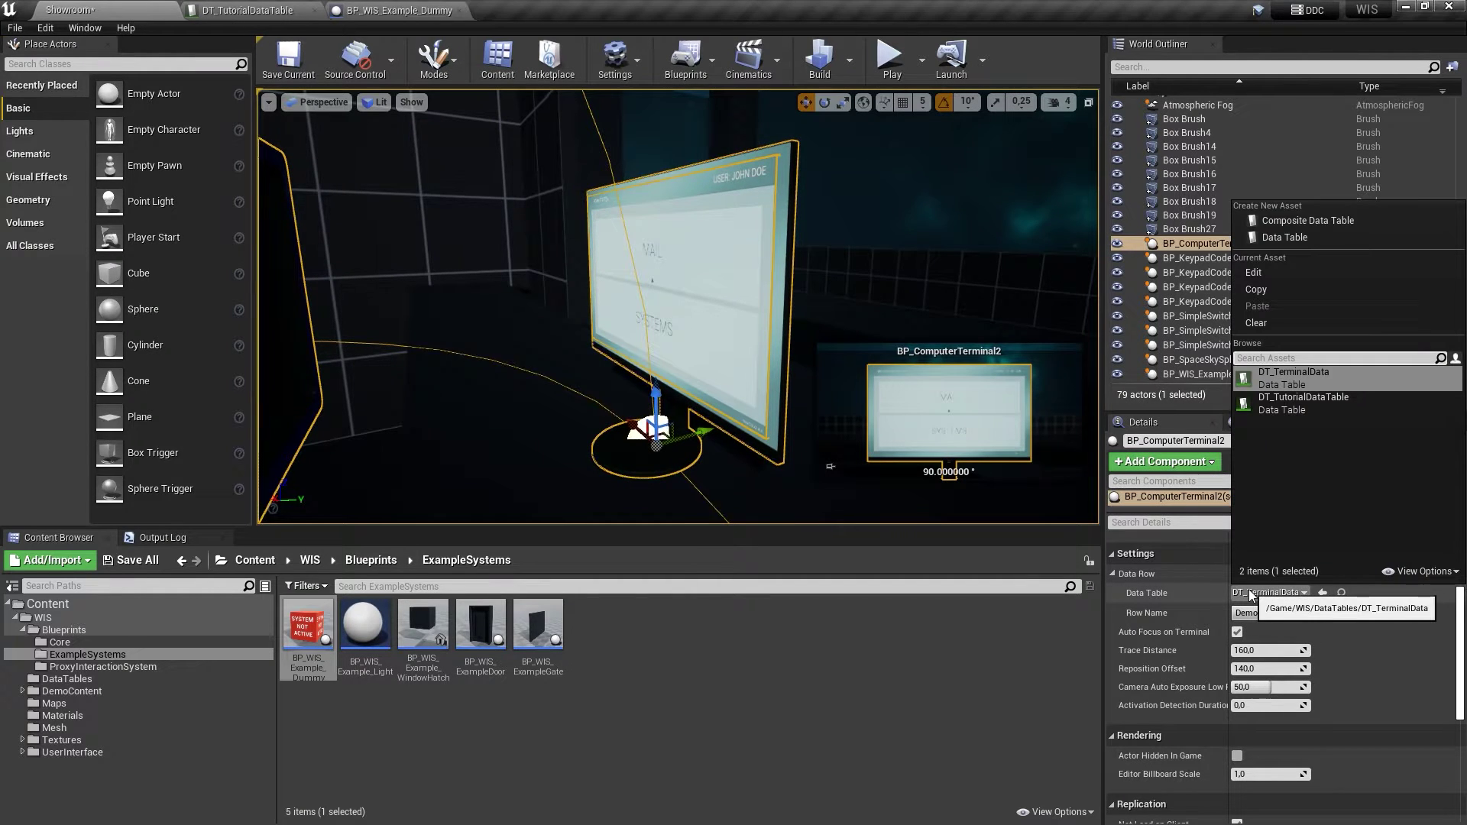
pyautogui.click(1296, 405)
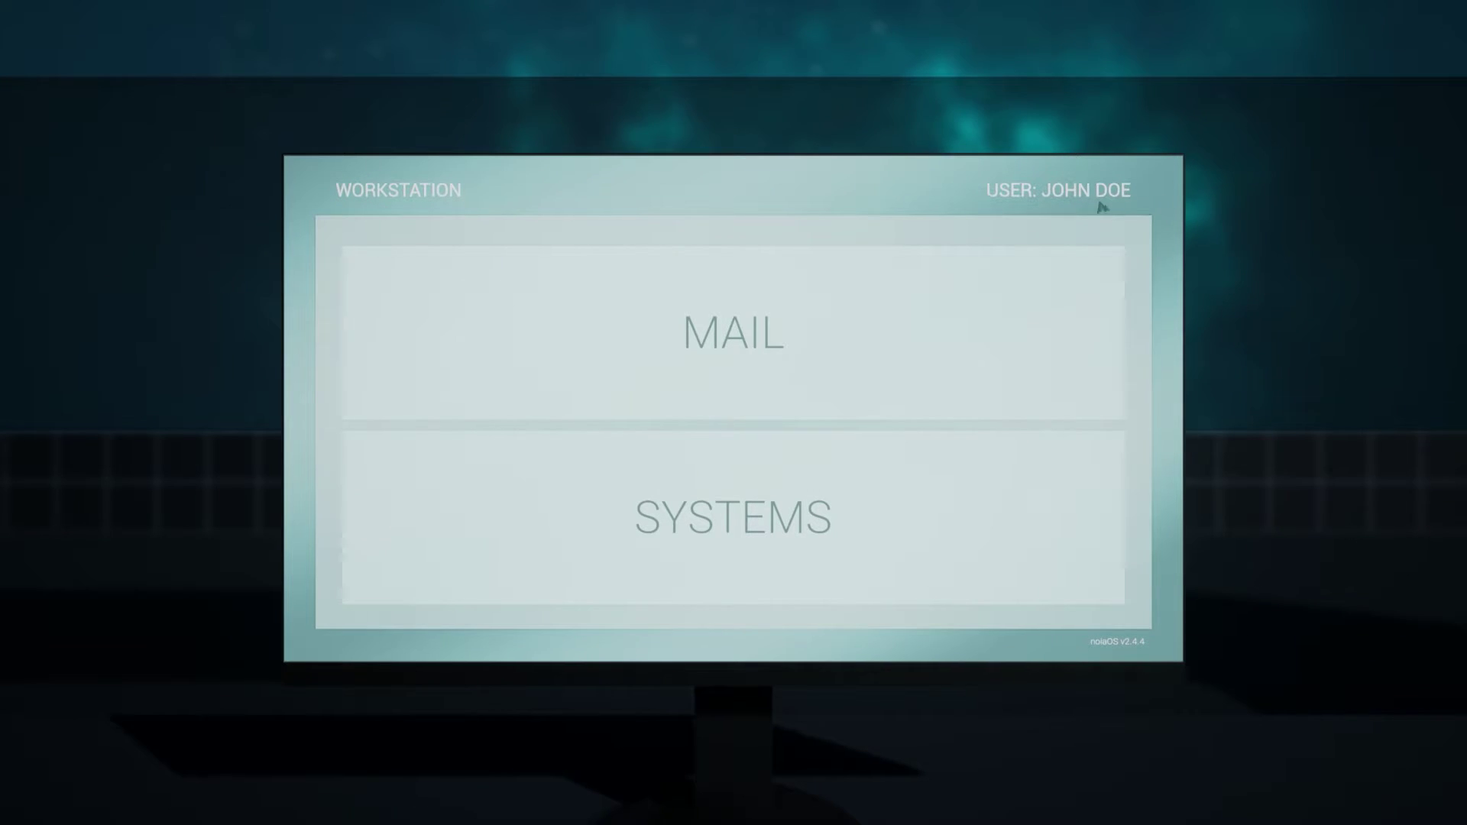
# - Test the computer terminal in play by opening its mail page, going back and opening its systems page
pyautogui.click(701, 342)
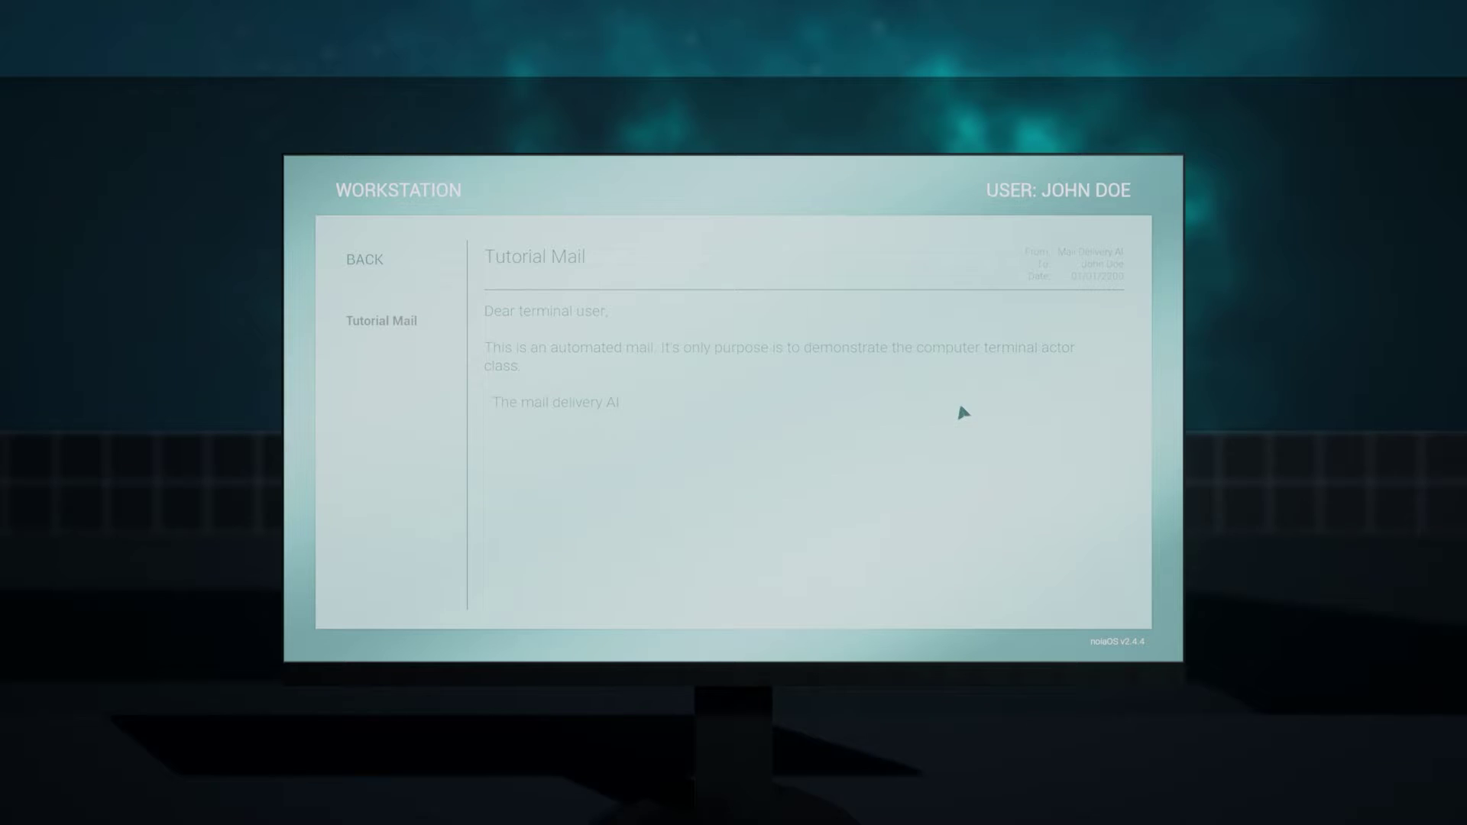
pyautogui.click(348, 267)
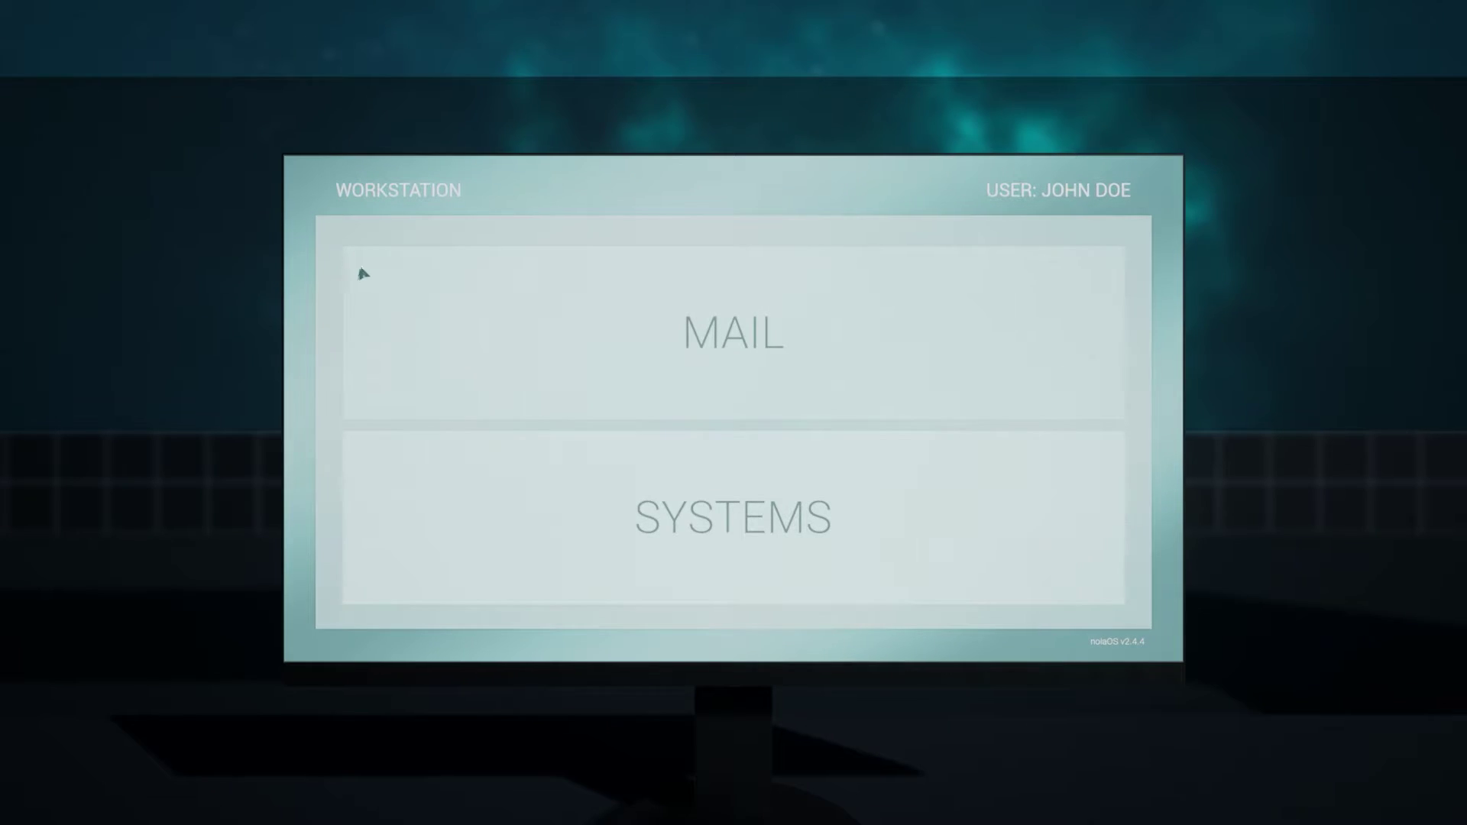
pyautogui.click(784, 505)
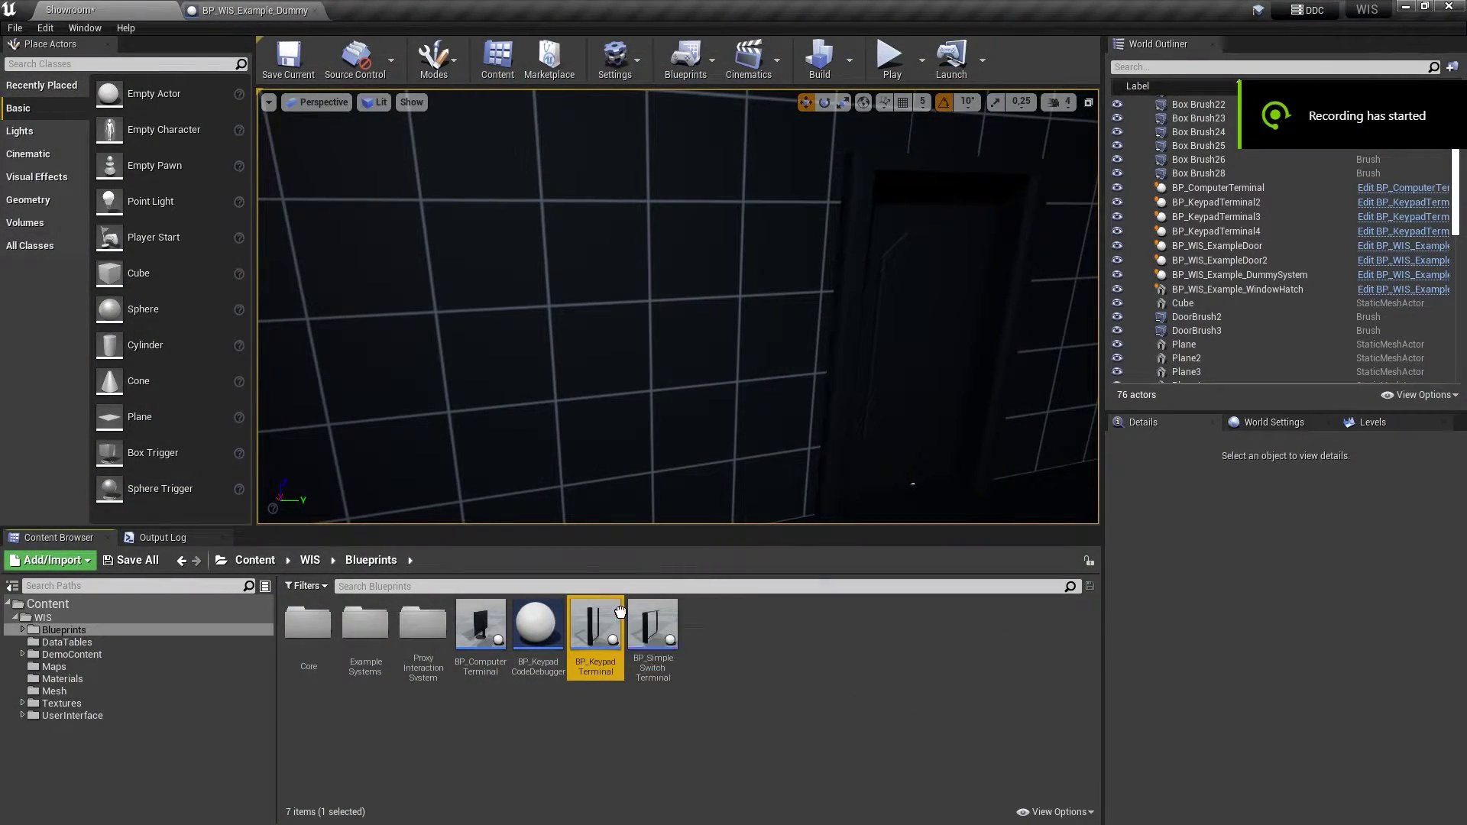
# - Place a BP_KeypadTerminal on the wall beside the door, preview it in play and set its low camera auto exposure to 80
pyautogui.moveTo(619, 612); pyautogui.dragTo(738, 298)
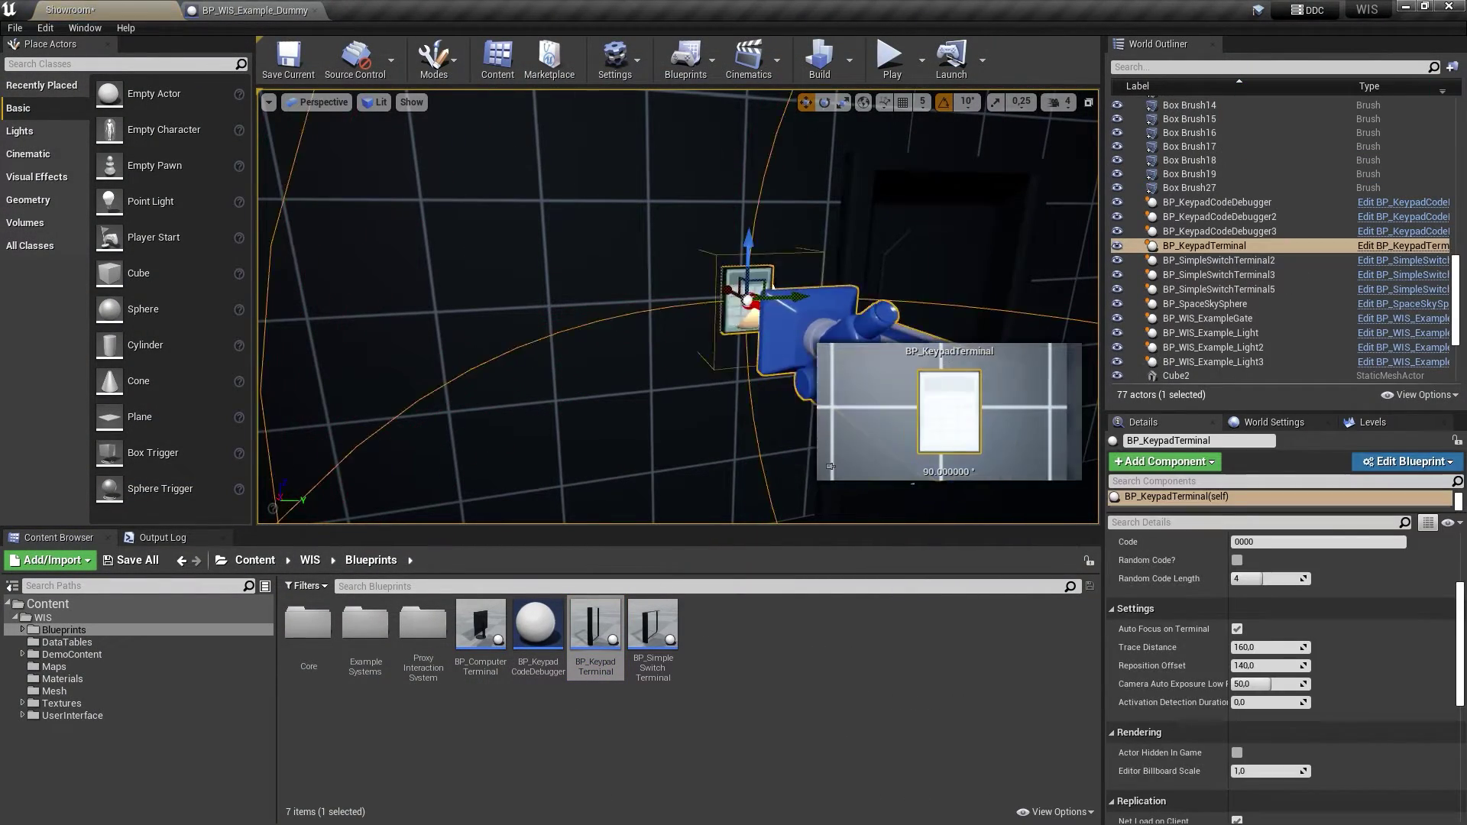
pyautogui.press('f')
pyautogui.click(892, 58)
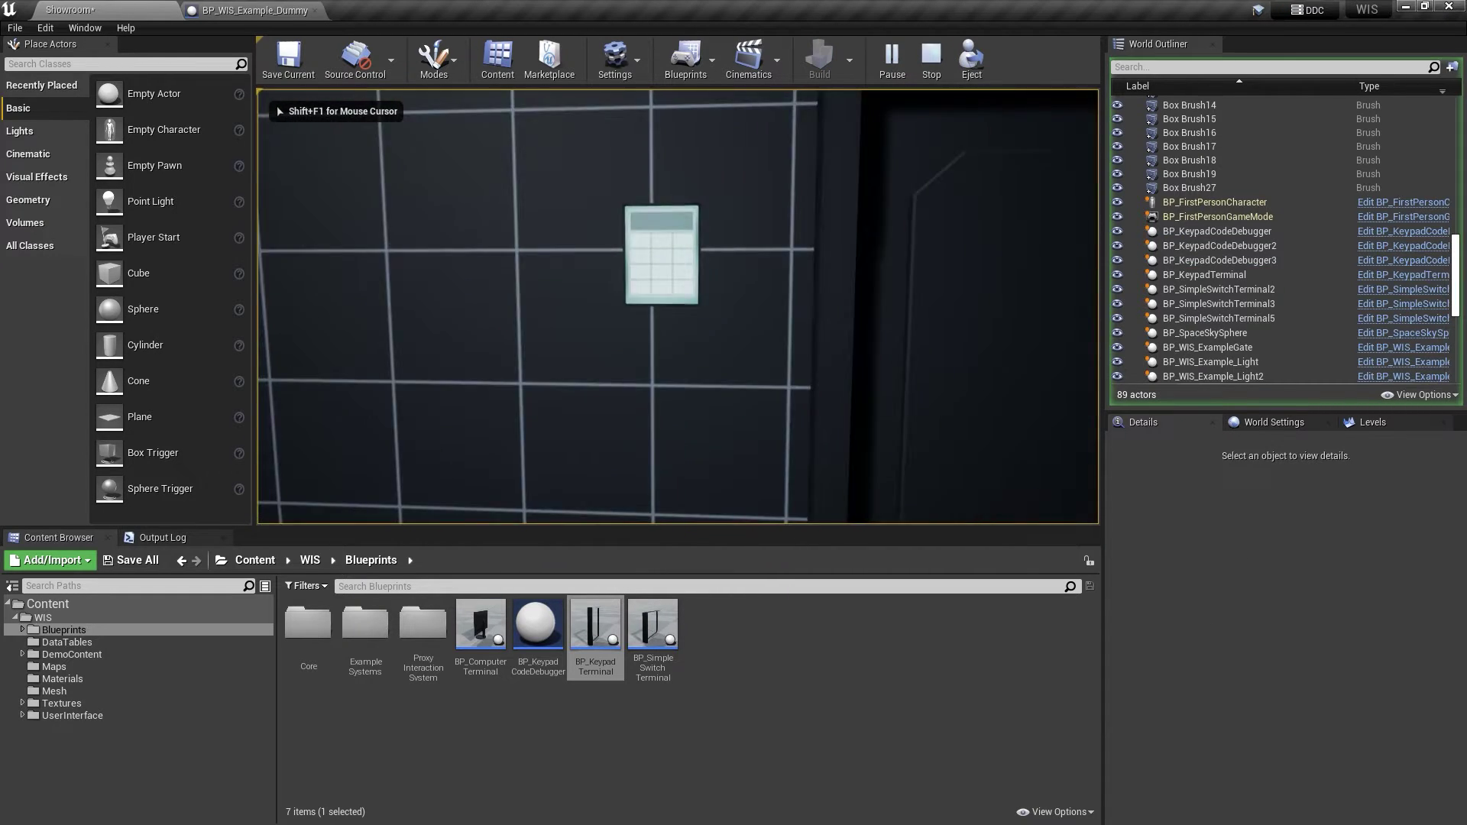
pyautogui.press('Escape')
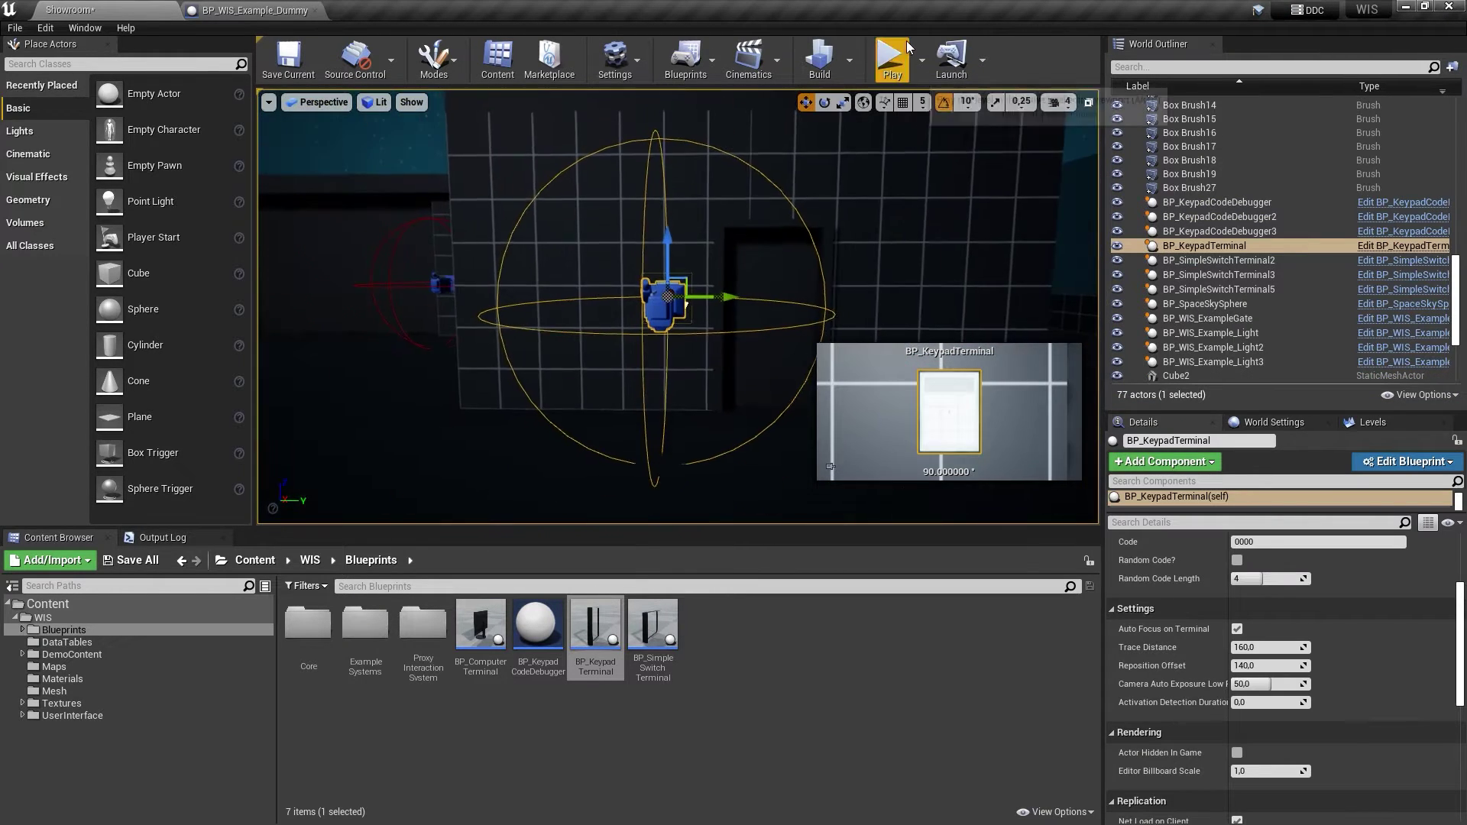
pyautogui.click(892, 57)
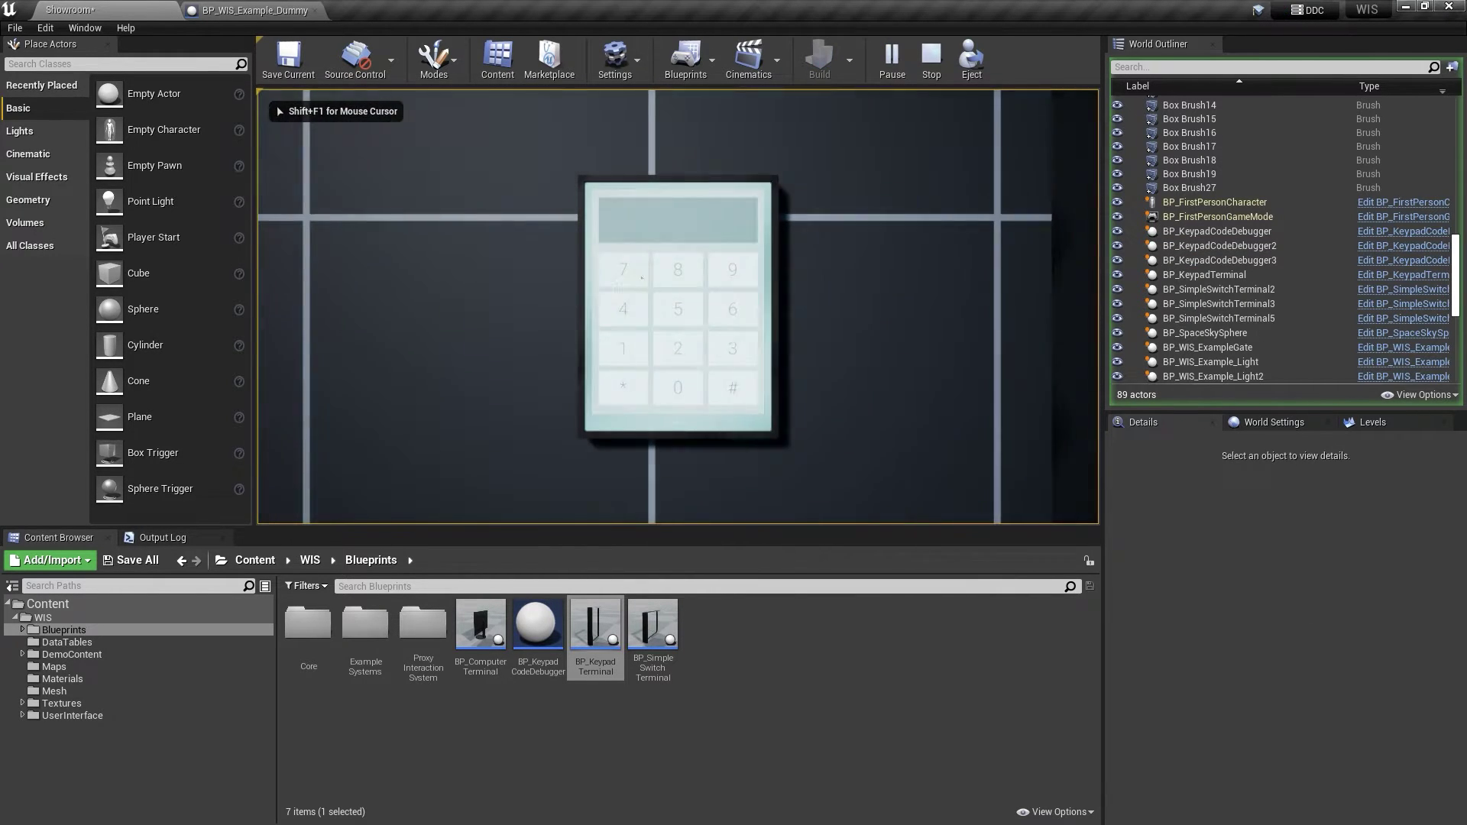
pyautogui.press('Escape')
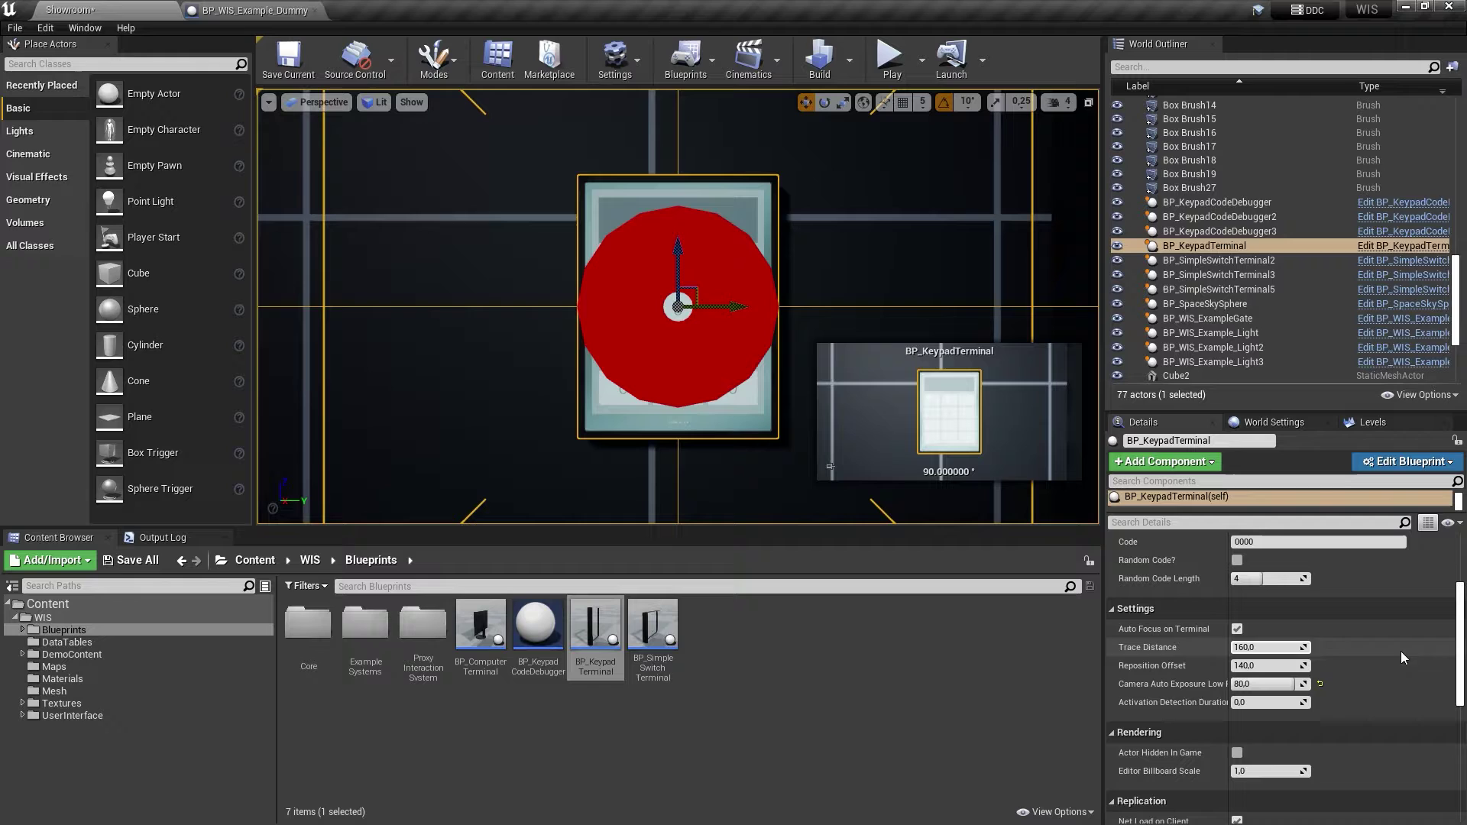
# - Set the keypad terminal's access code and enter the door's System ID, ExampleDoor1, as its connected system ID
pyautogui.scroll(2, 1459, 651)
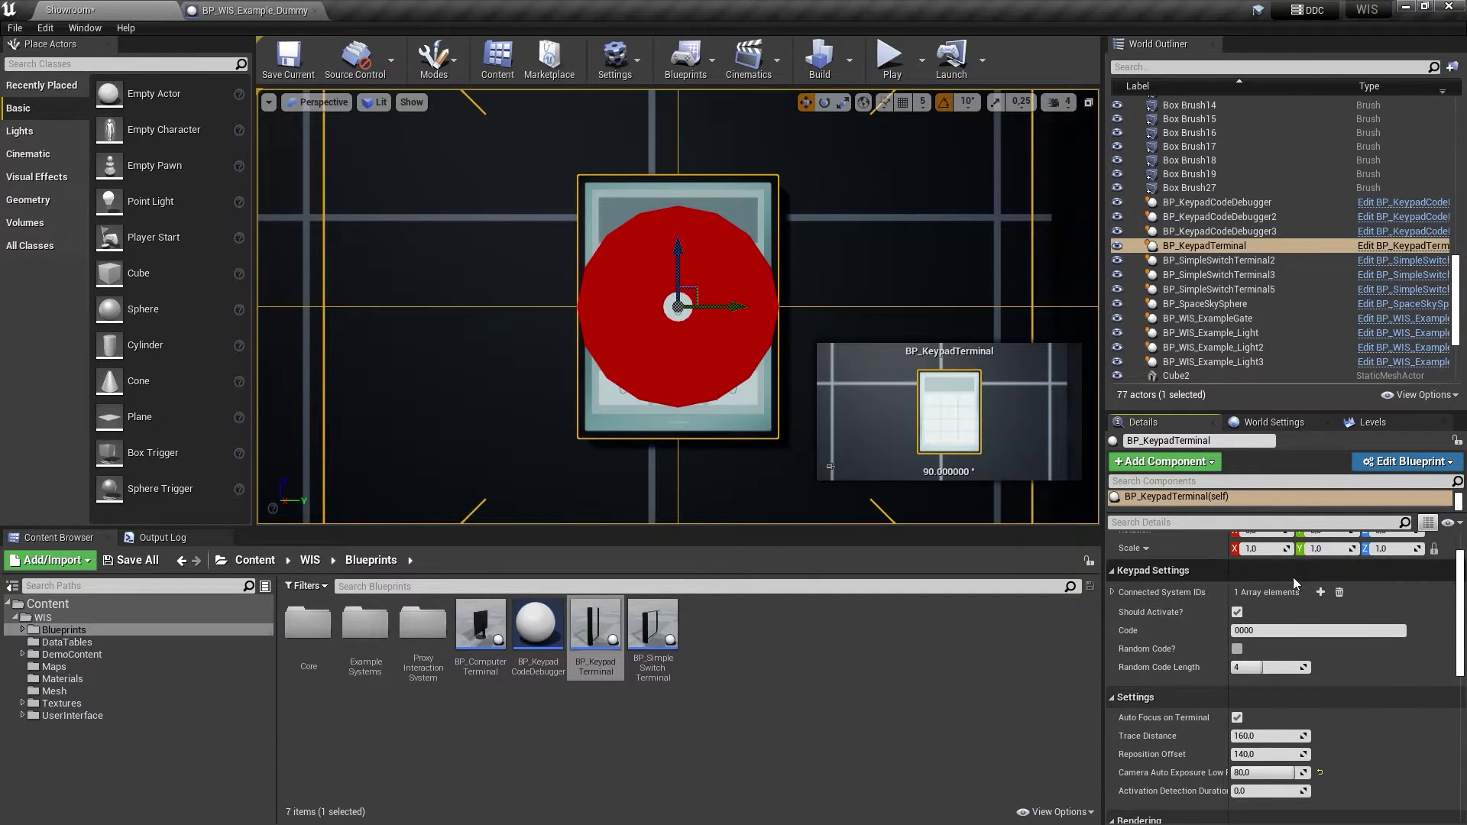
pyautogui.click(1113, 593)
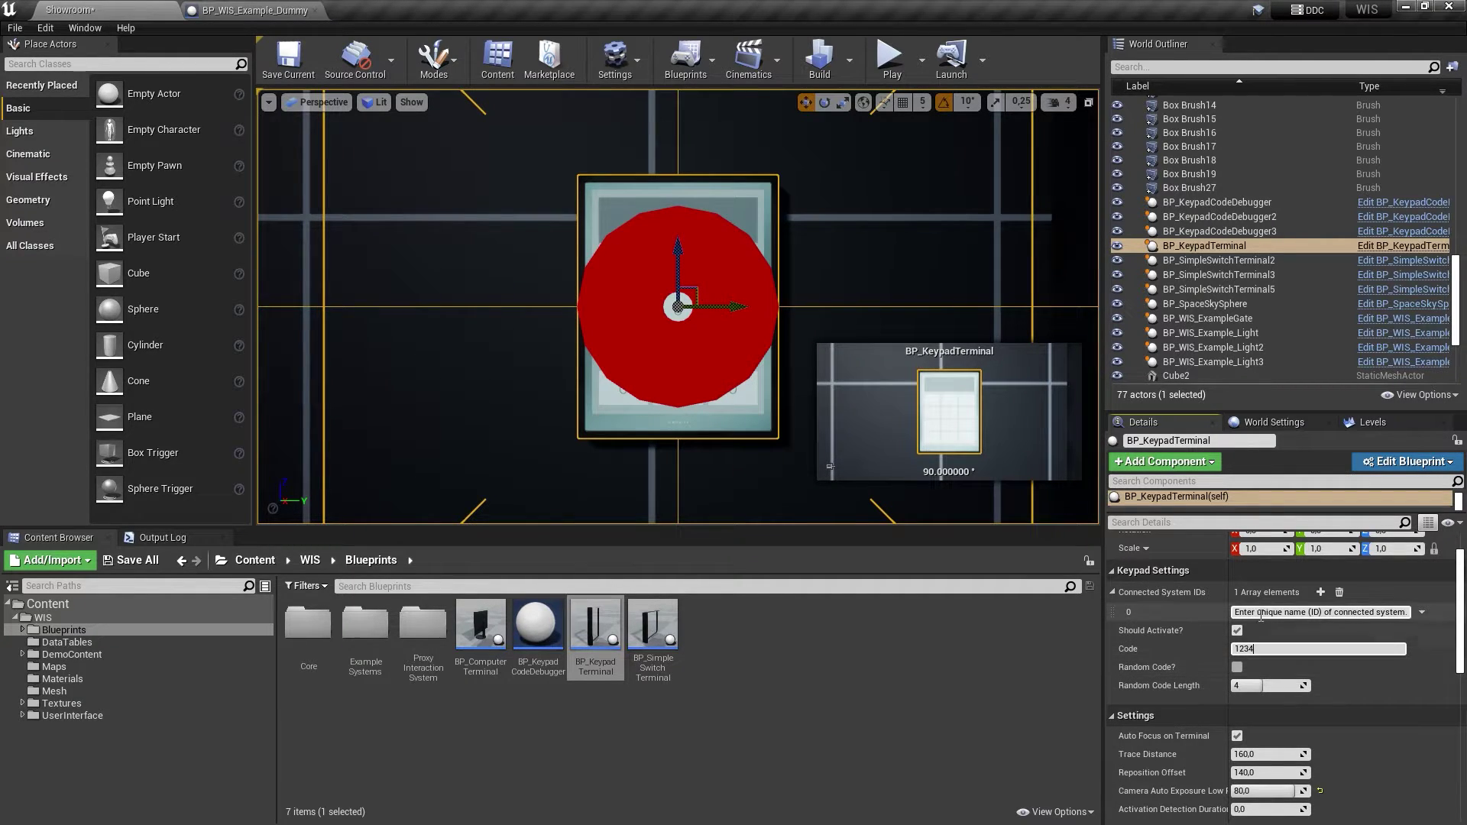
pyautogui.moveTo(664, 294)
pyautogui.mouseDown(button='right')
pyautogui.moveTo(642, 321)
pyautogui.moveTo(581, 306)
pyautogui.moveTo(664, 295)
pyautogui.mouseUp(button='right')
pyautogui.click(767, 262)
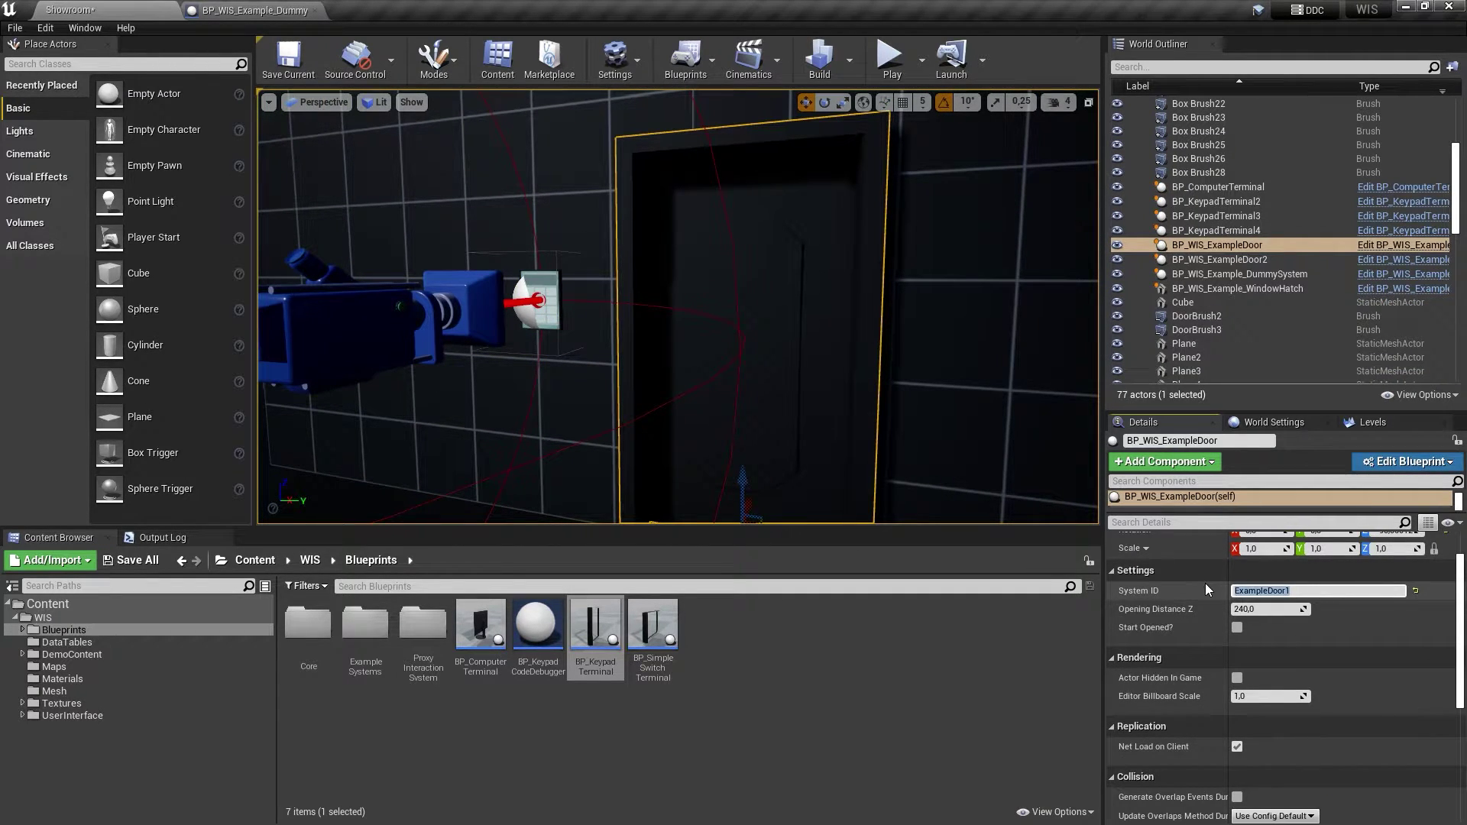
pyautogui.click(542, 300)
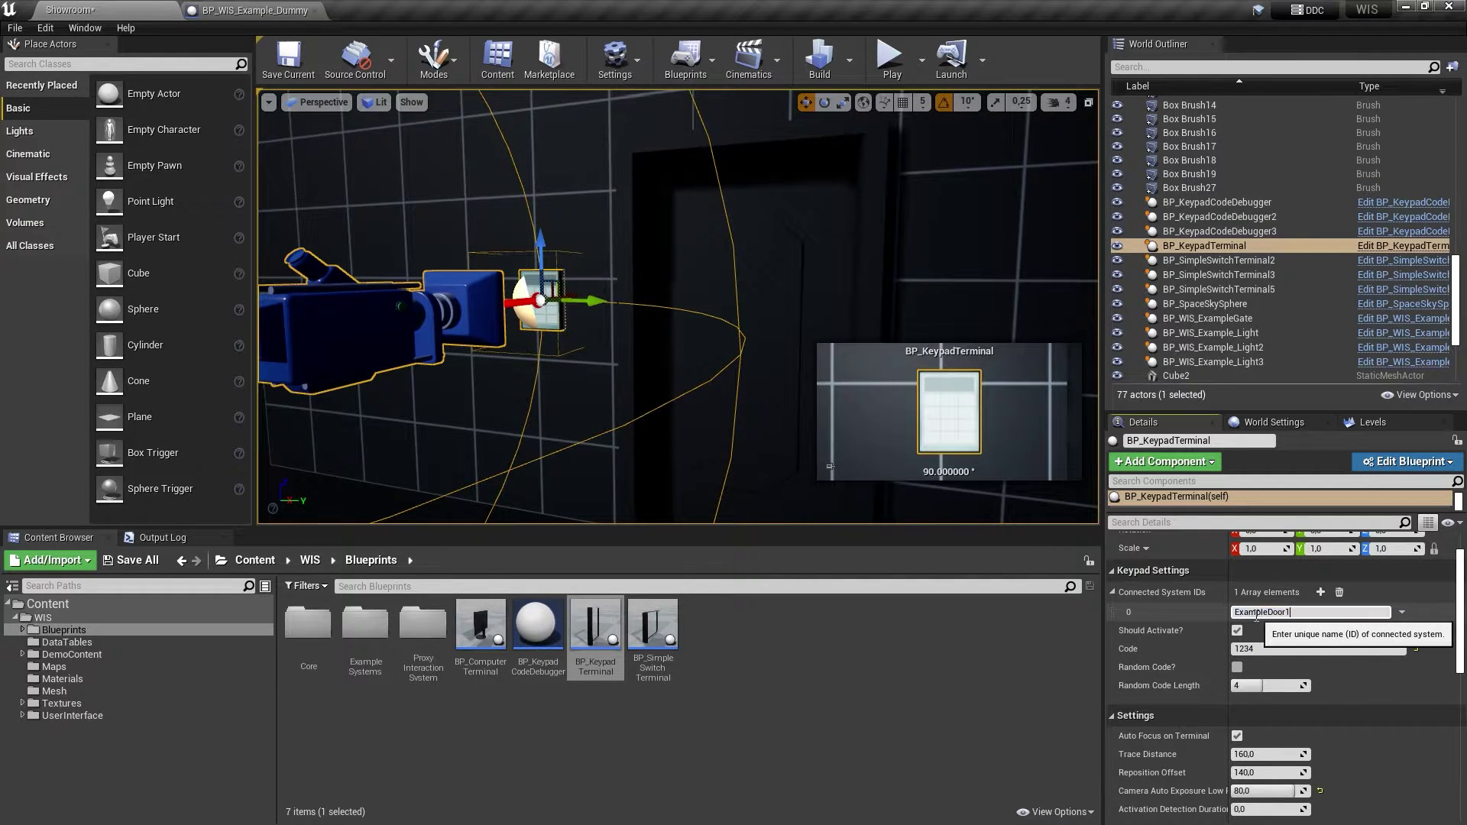
# - Play the level from in front of the door to test the keypad terminal
pyautogui.moveTo(854, 369); pyautogui.dragTo(832, 324, button='right')
pyautogui.press('s')
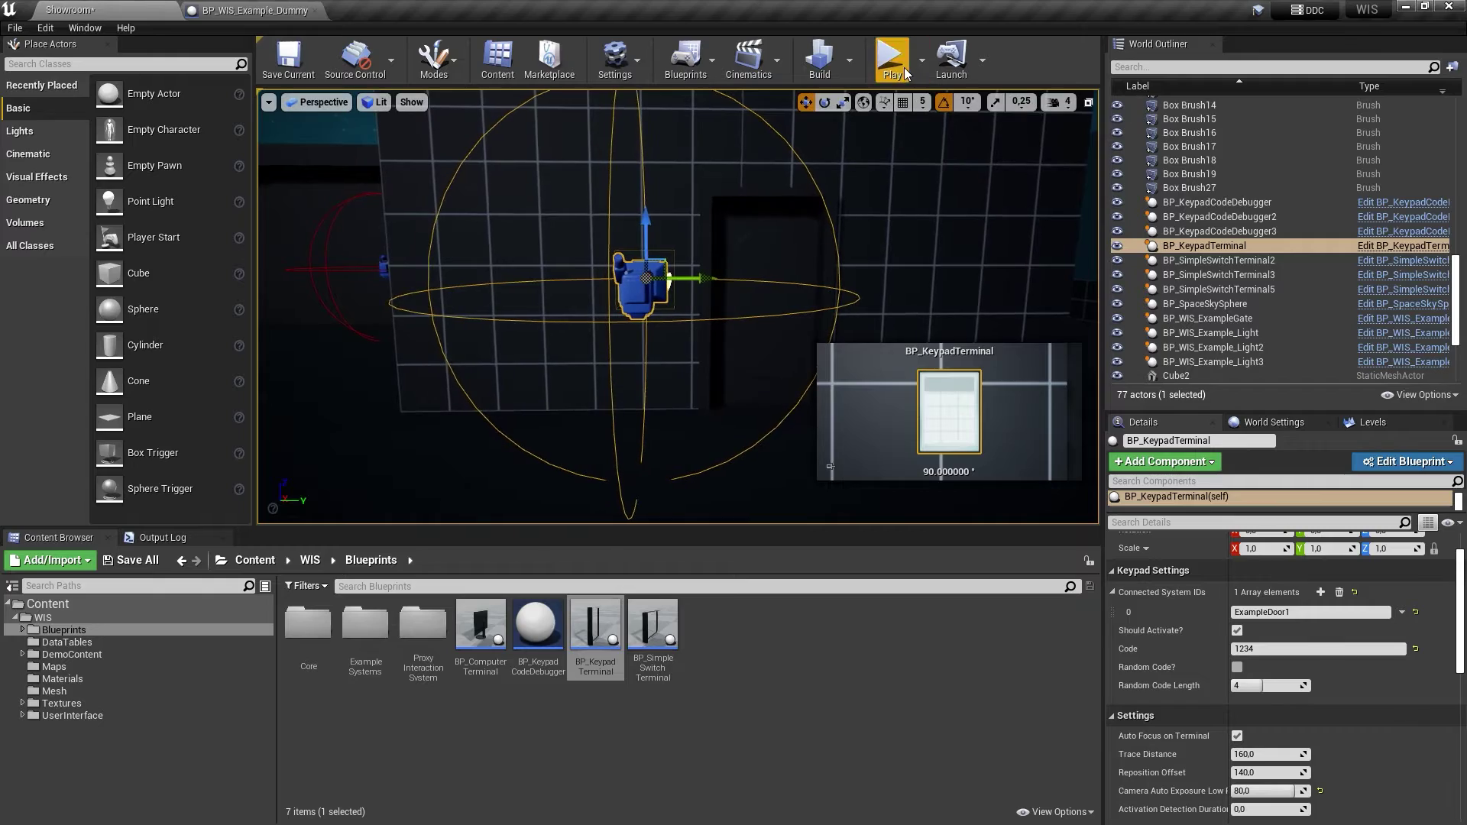
pyautogui.click(890, 61)
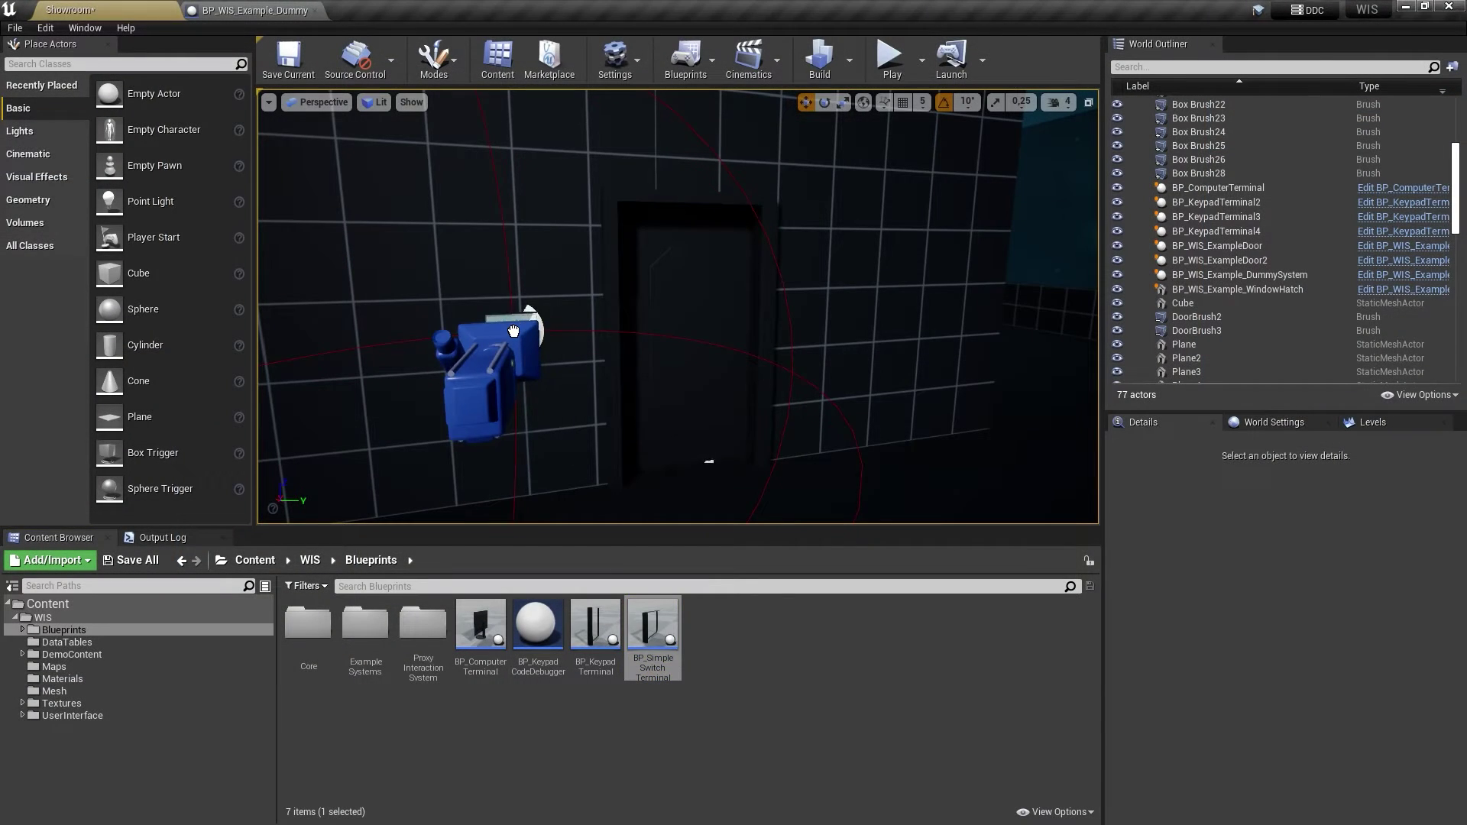
# - Position a BP_SimpleSwitchTerminal on the wall beside the door and paste the door's System ID, ExampleDoor1, as its connected system ID
pyautogui.moveTo(513, 331); pyautogui.dragTo(560, 295)
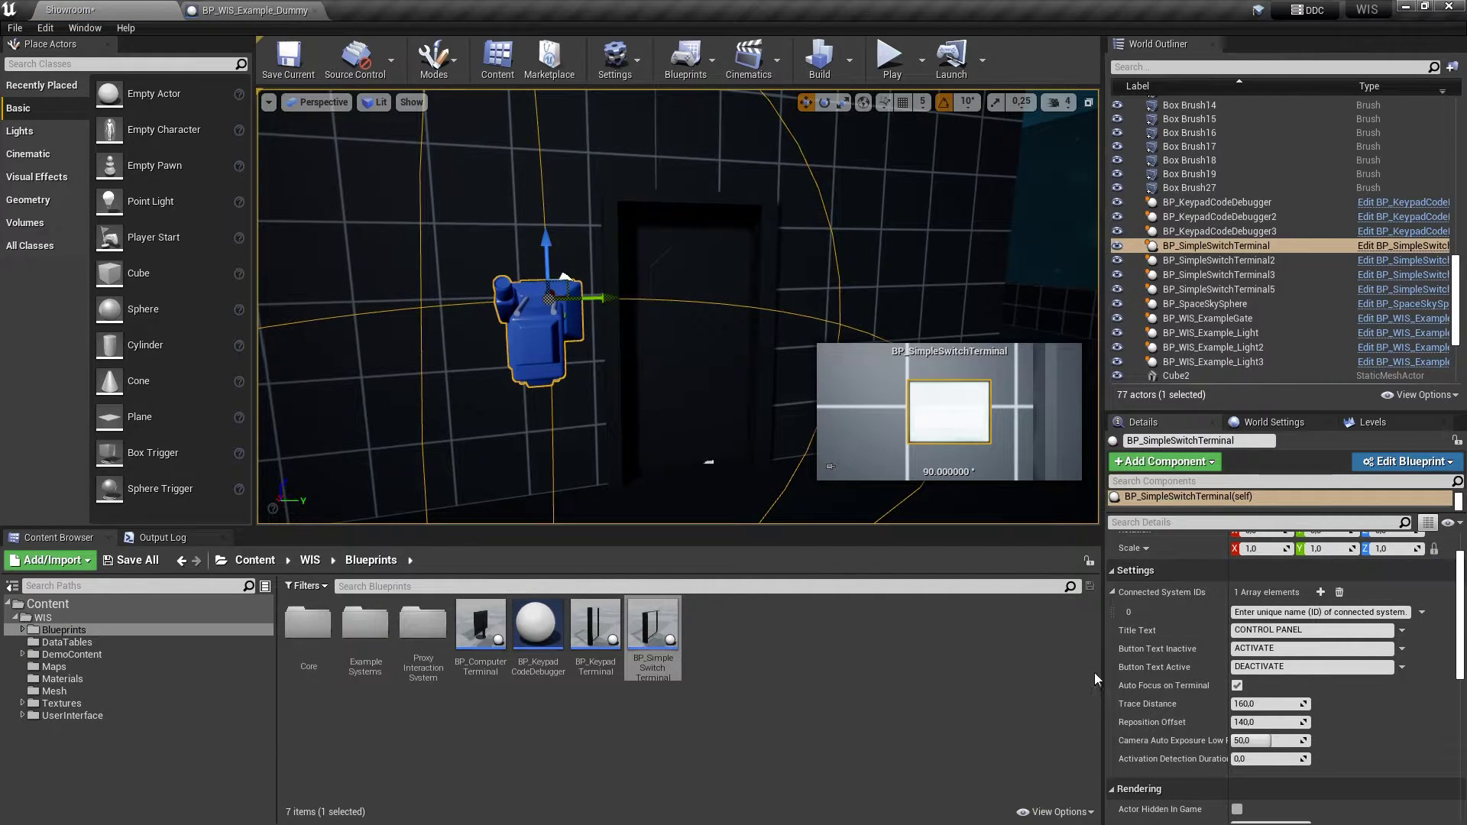
pyautogui.moveTo(1455, 596); pyautogui.dragTo(1452, 599)
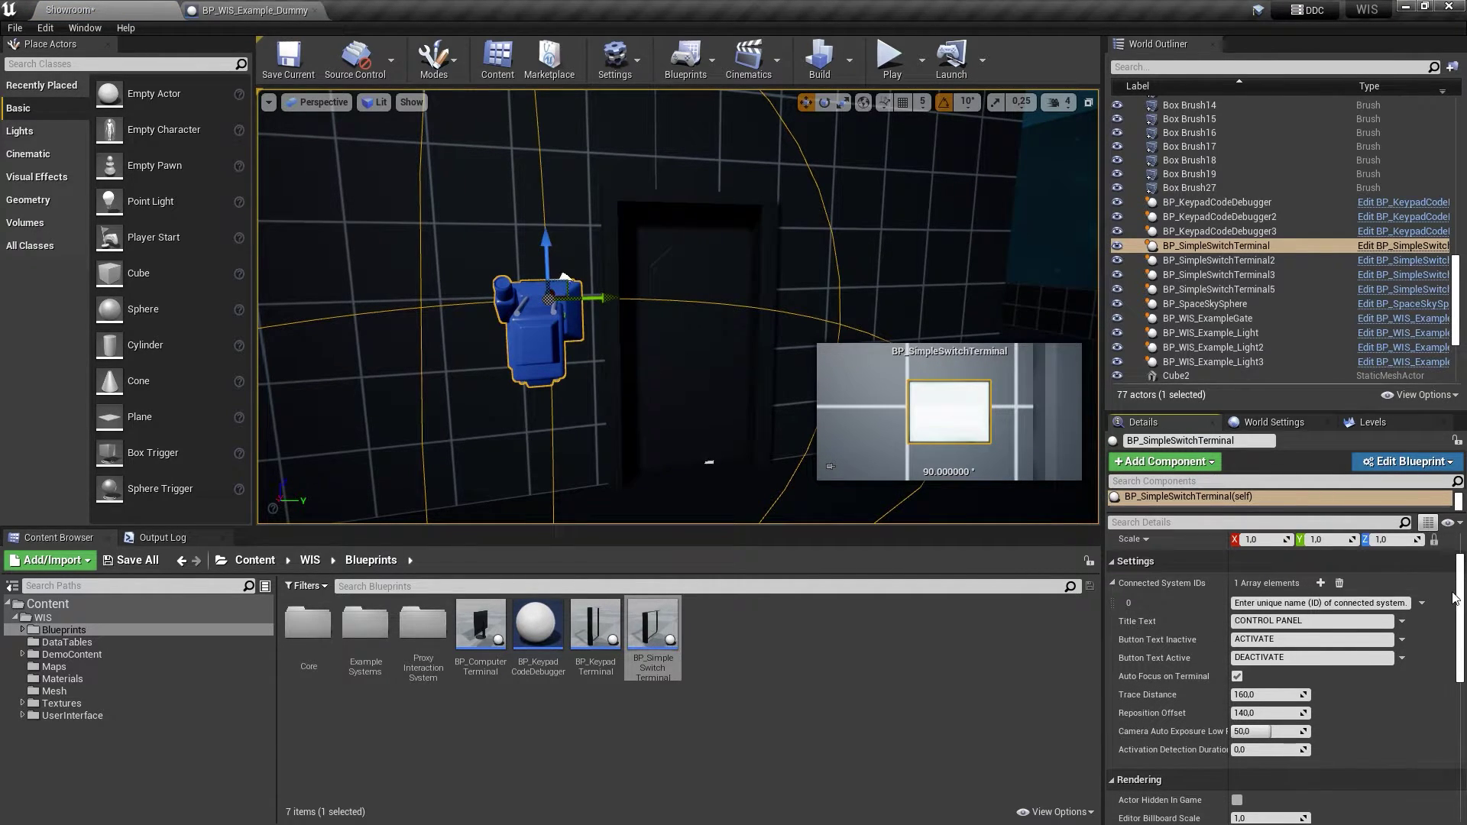
pyautogui.click(678, 290)
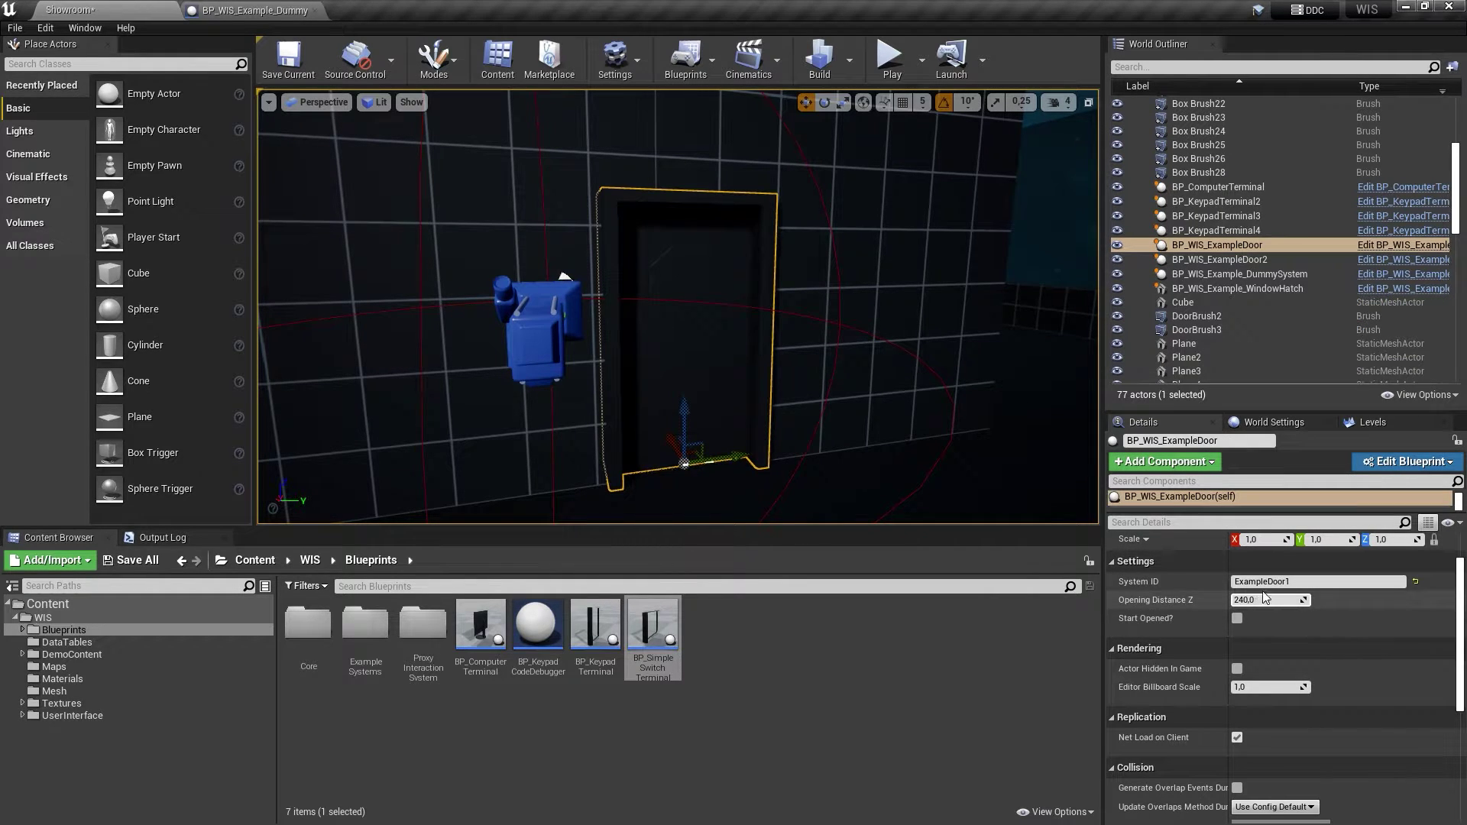
pyautogui.rightClick(1279, 581)
pyautogui.click(1341, 640)
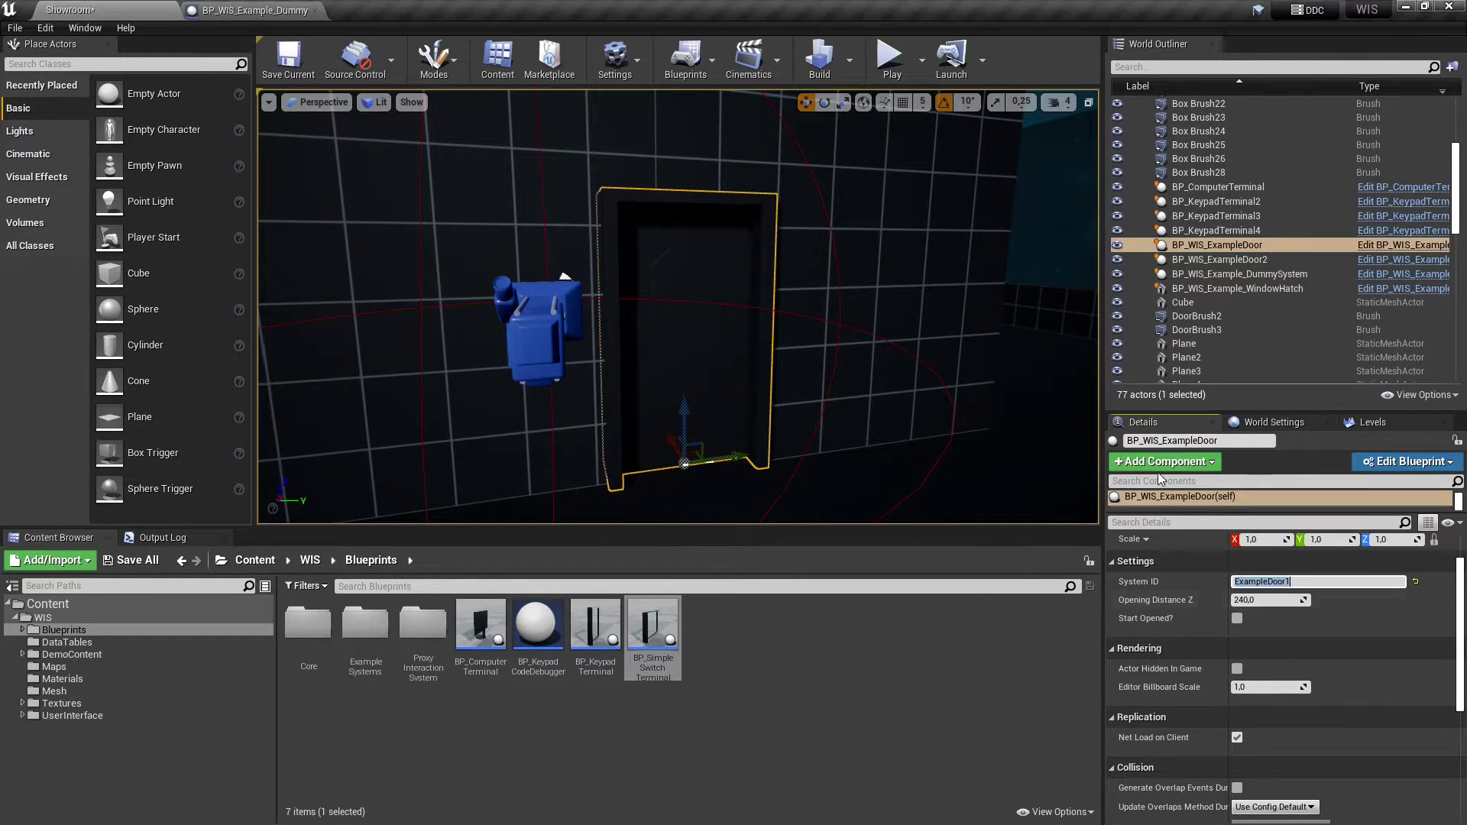
pyautogui.click(538, 305)
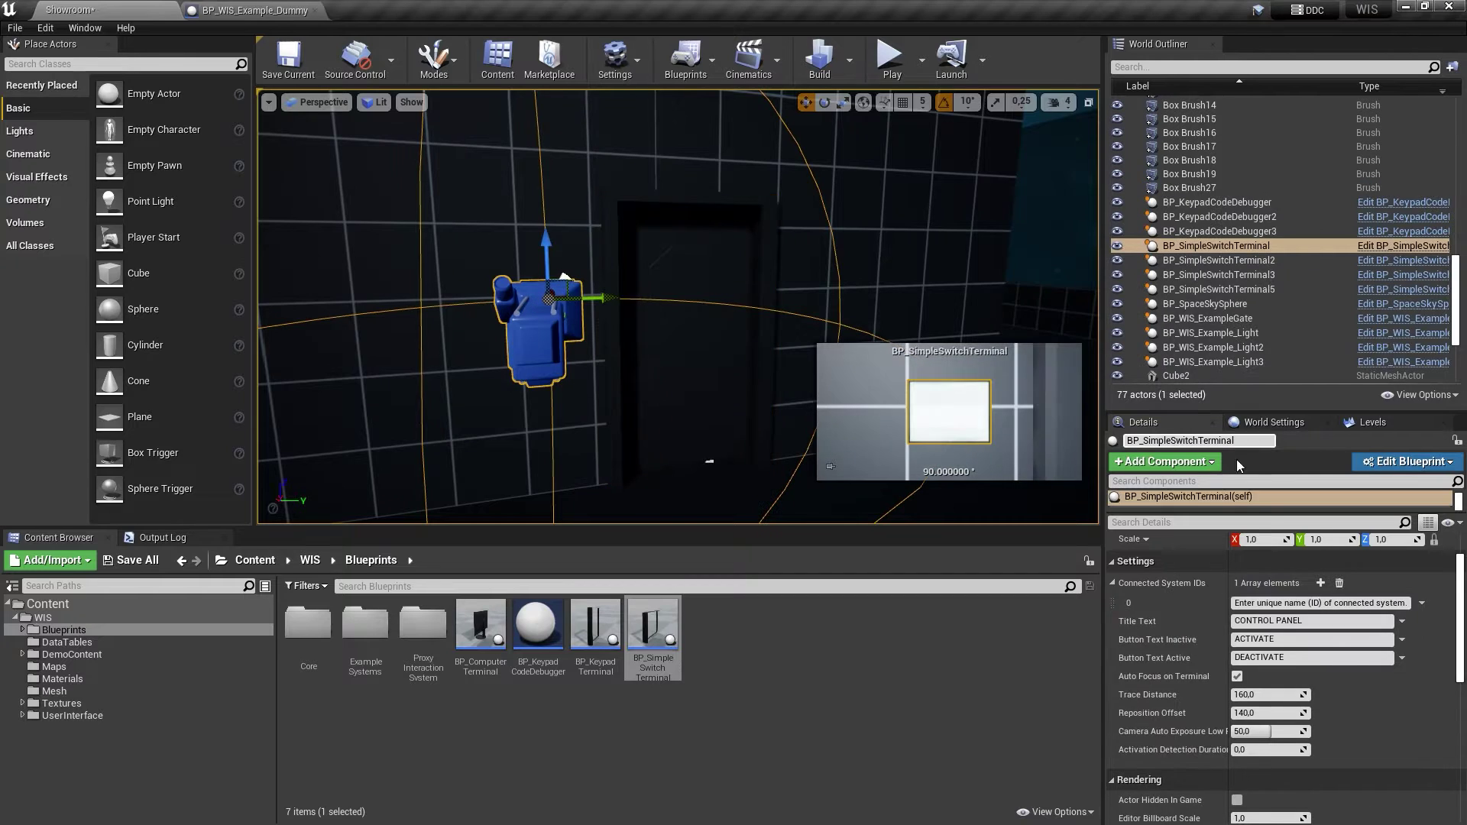
pyautogui.rightClick(1274, 603)
pyautogui.click(1325, 678)
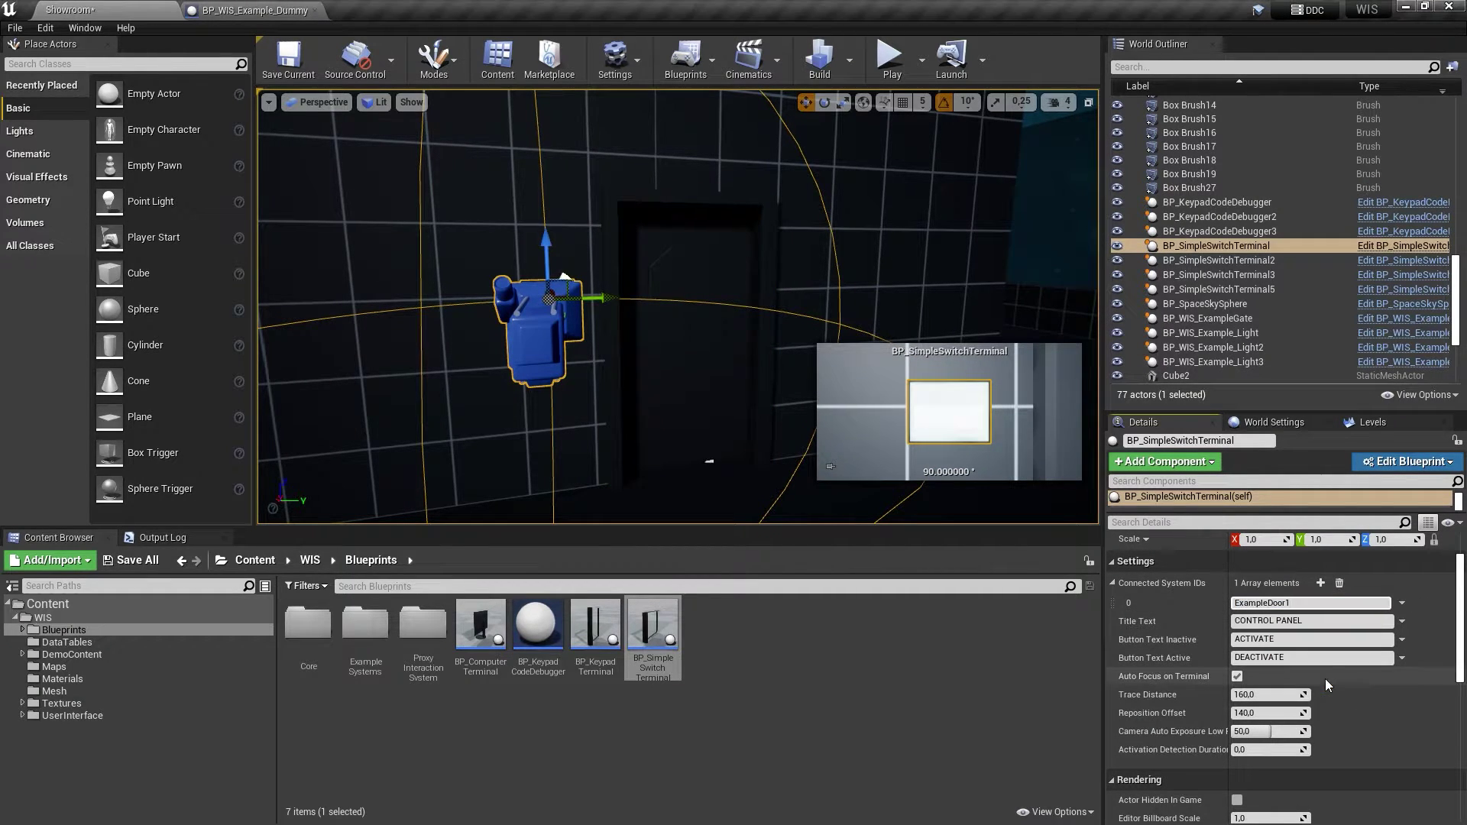
# - Set the switch terminal's inactive button text to OPEN, active button text to CLOSE, low camera auto exposure to 80 and title to DOOR CONTROL
pyautogui.write('OPEN')
pyautogui.press('Return')
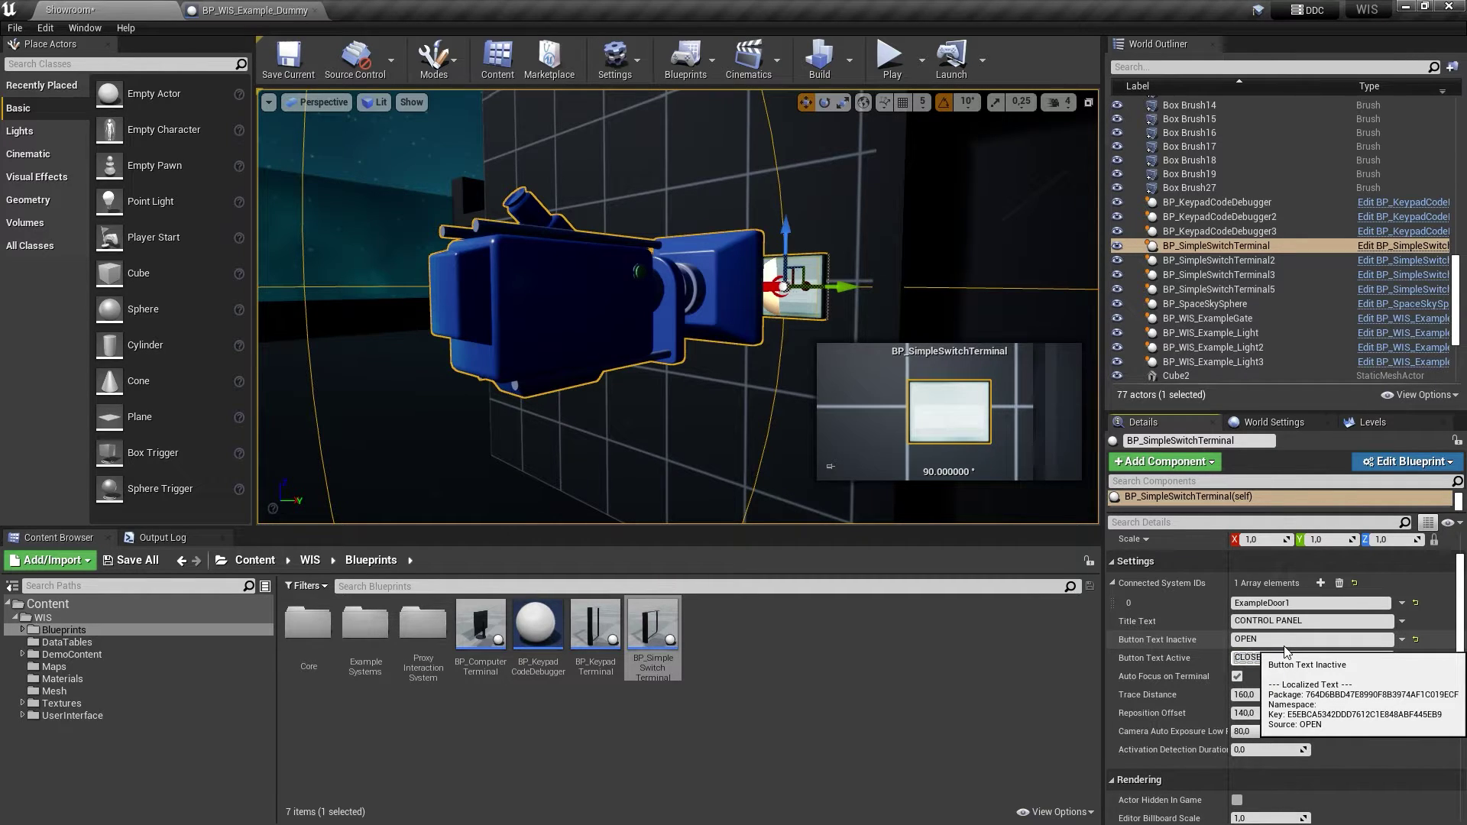
pyautogui.moveTo(1305, 620); pyautogui.dragTo(1197, 631)
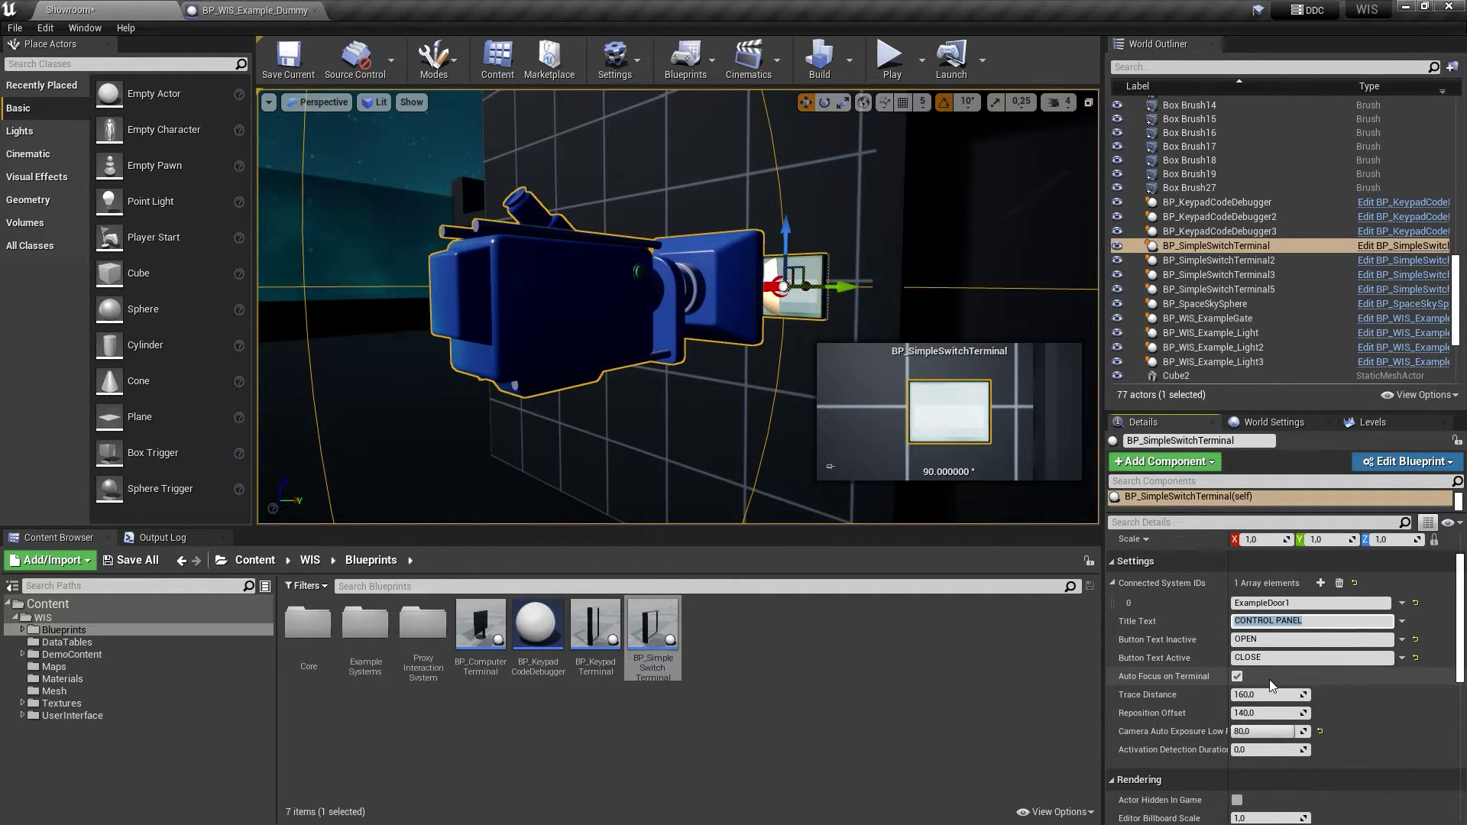
pyautogui.write('DOOR CONTROL')
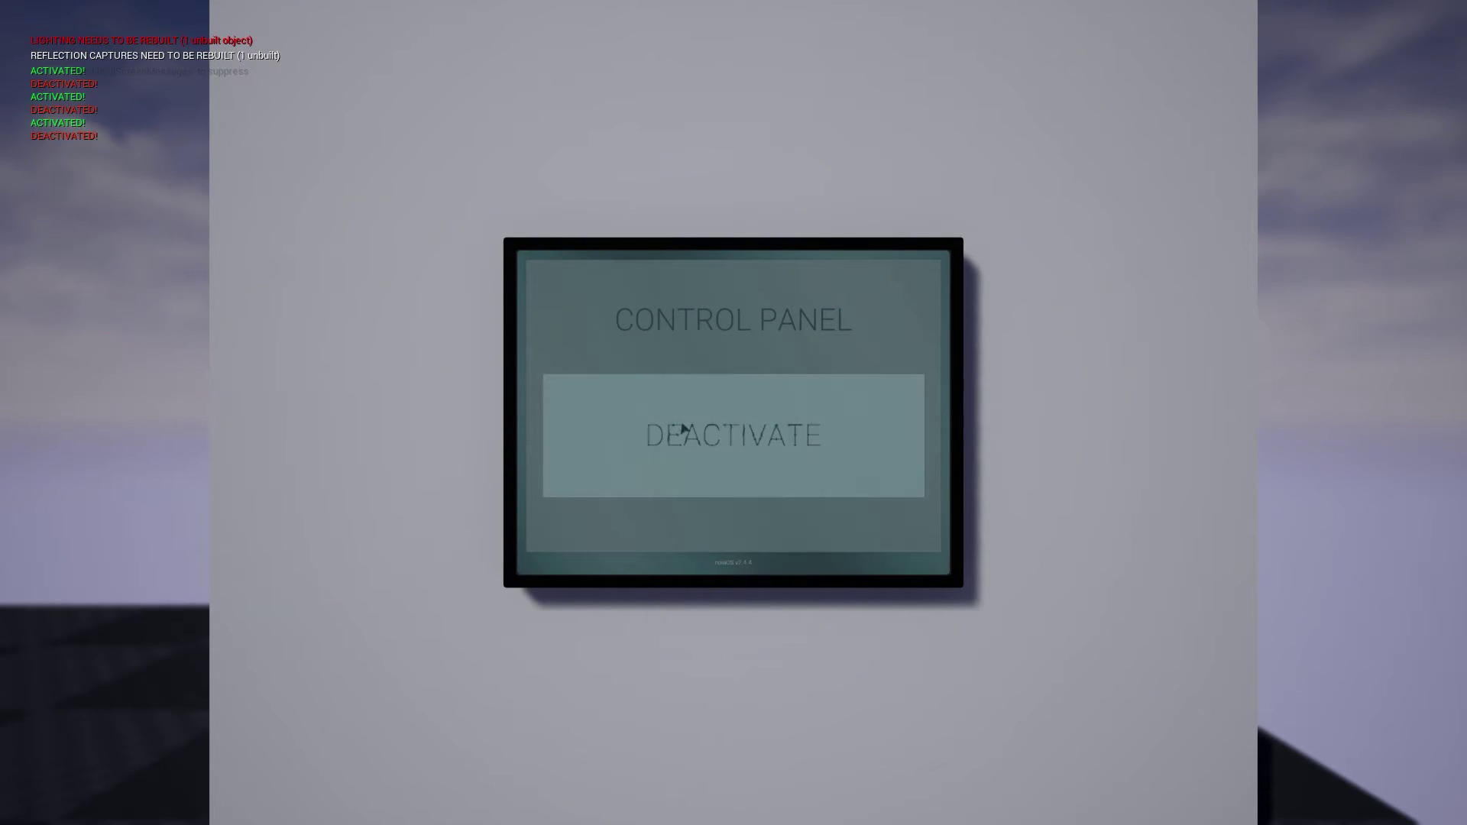
# - Test the control panel's Deactivate switch during play in the checkered-floor level
pyautogui.click(682, 430)
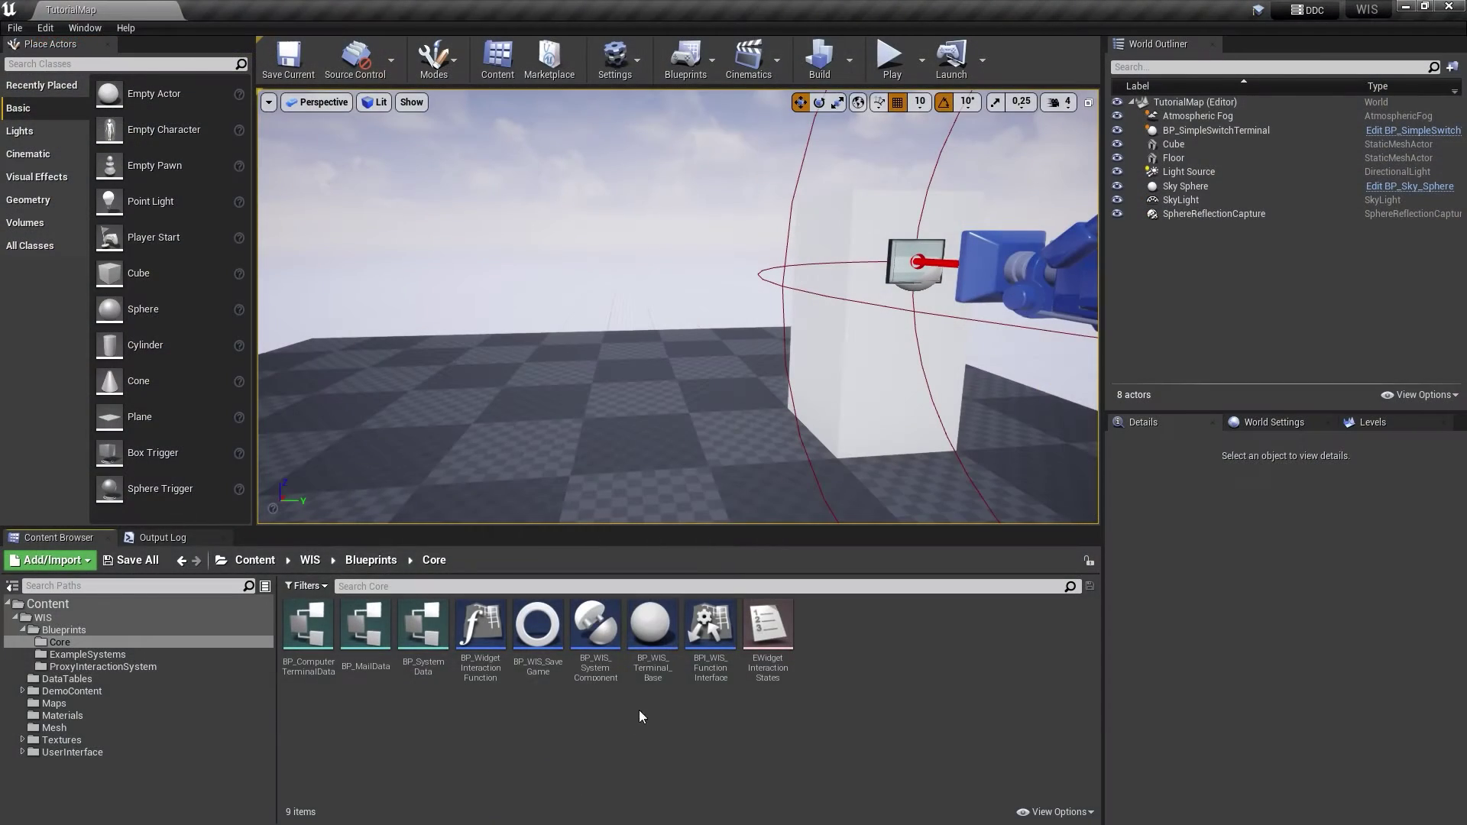
# - Create an Actor blueprint named BP_TutorialExampleSystem in the ExampleSystems folder and open it for editing
pyautogui.click(604, 623)
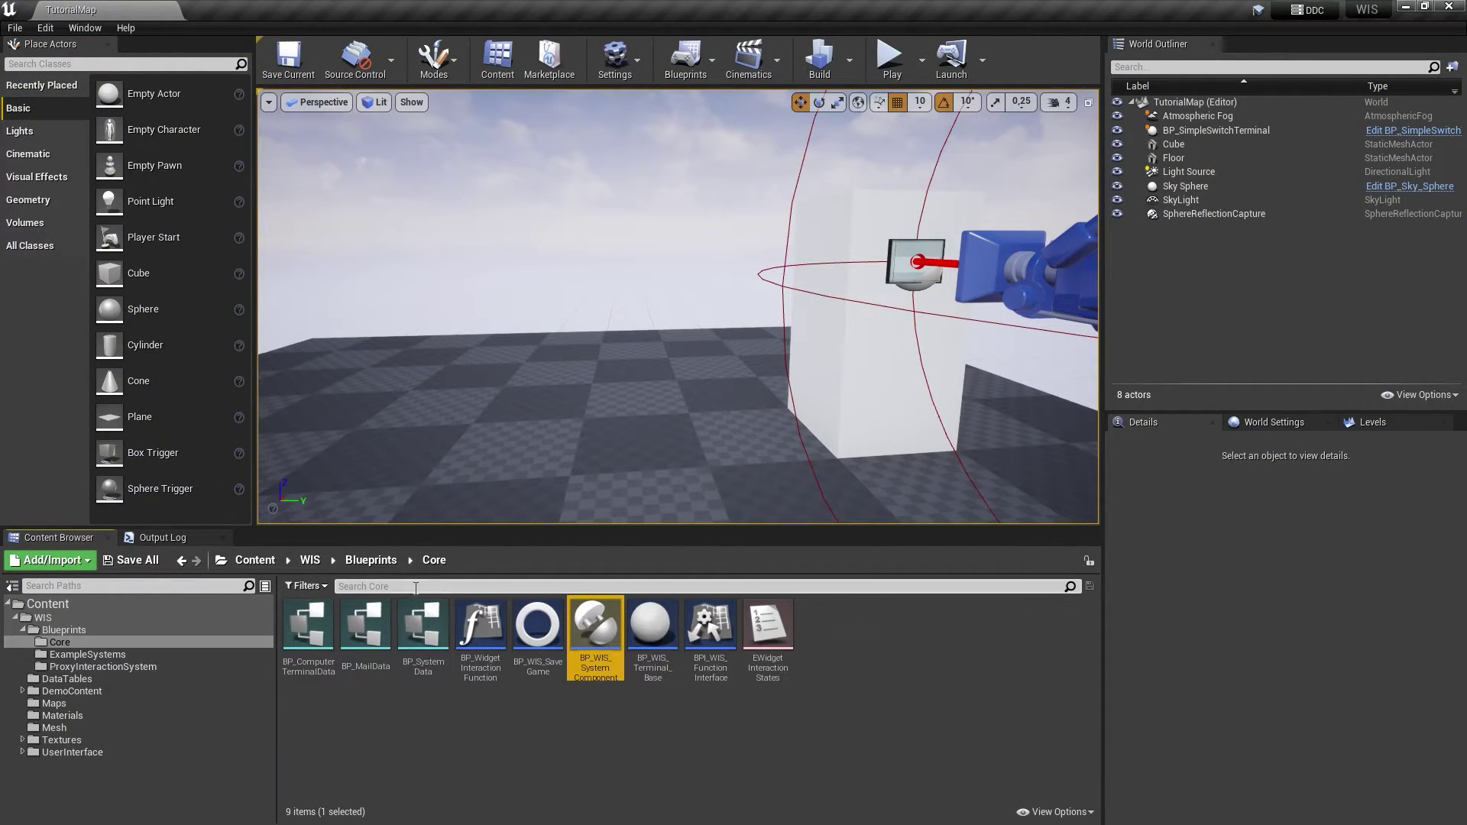
pyautogui.click(373, 561)
pyautogui.doubleClick(366, 623)
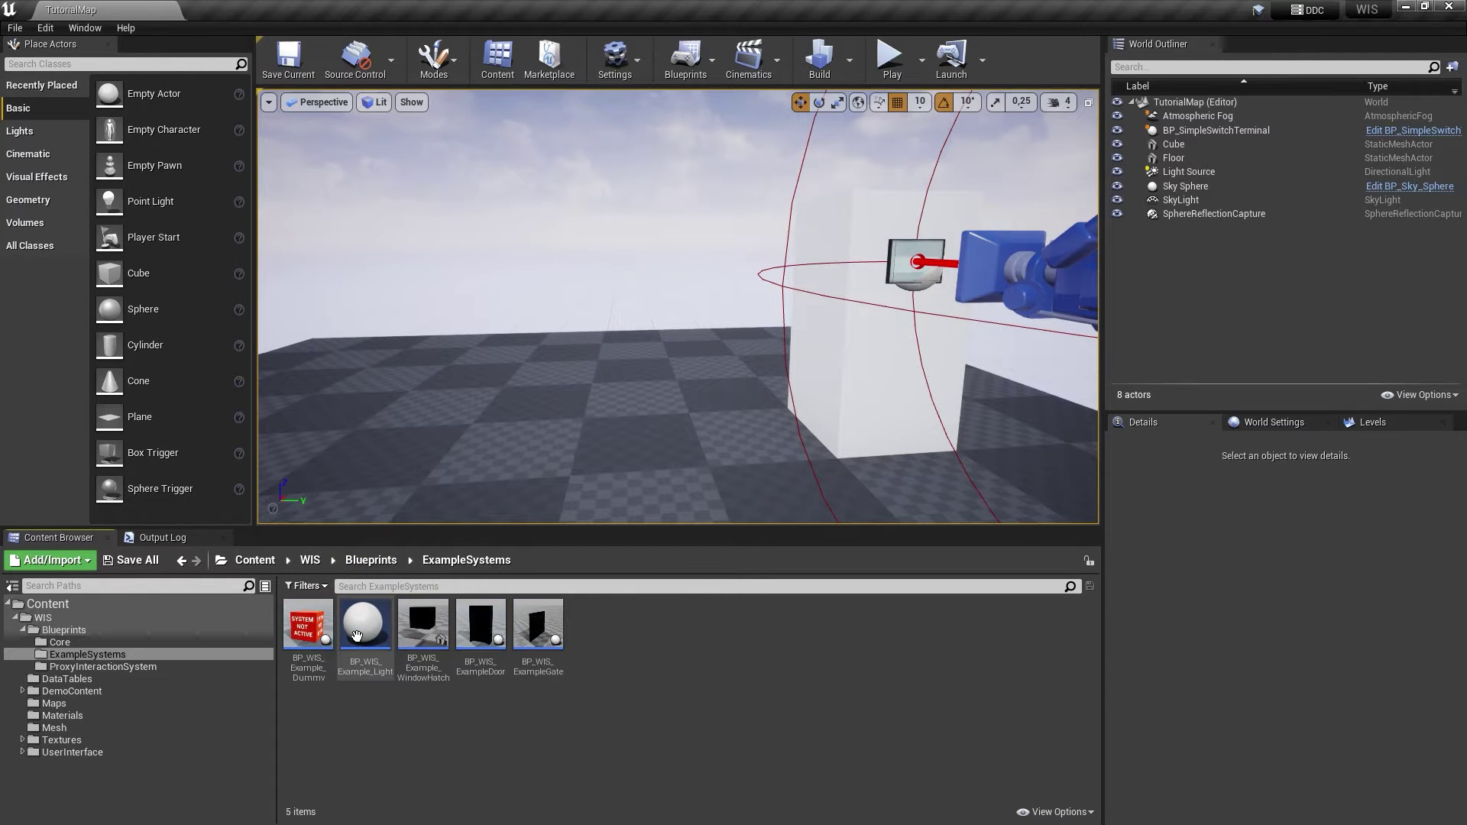
pyautogui.rightClick(671, 657)
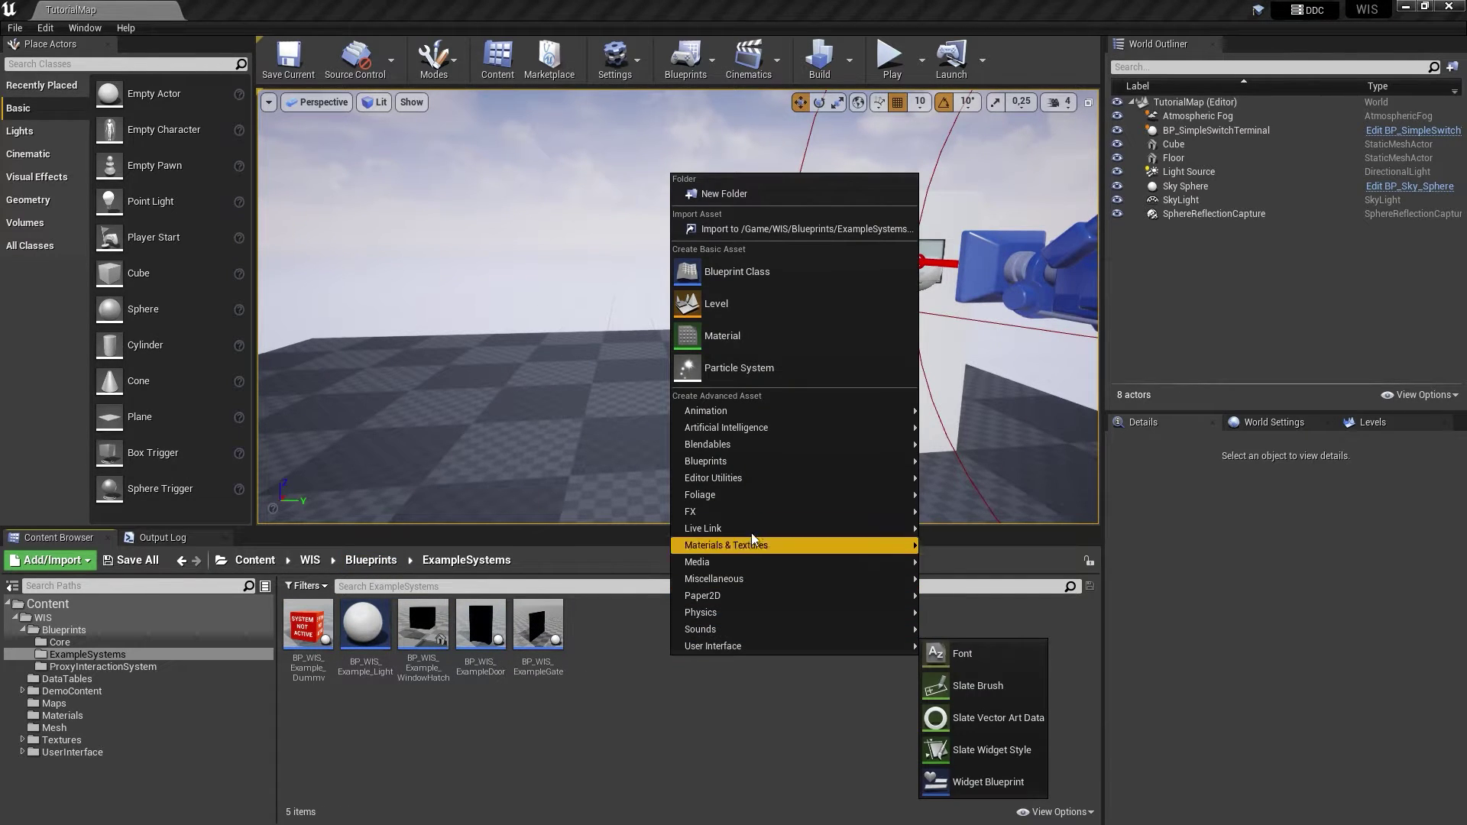
pyautogui.click(731, 271)
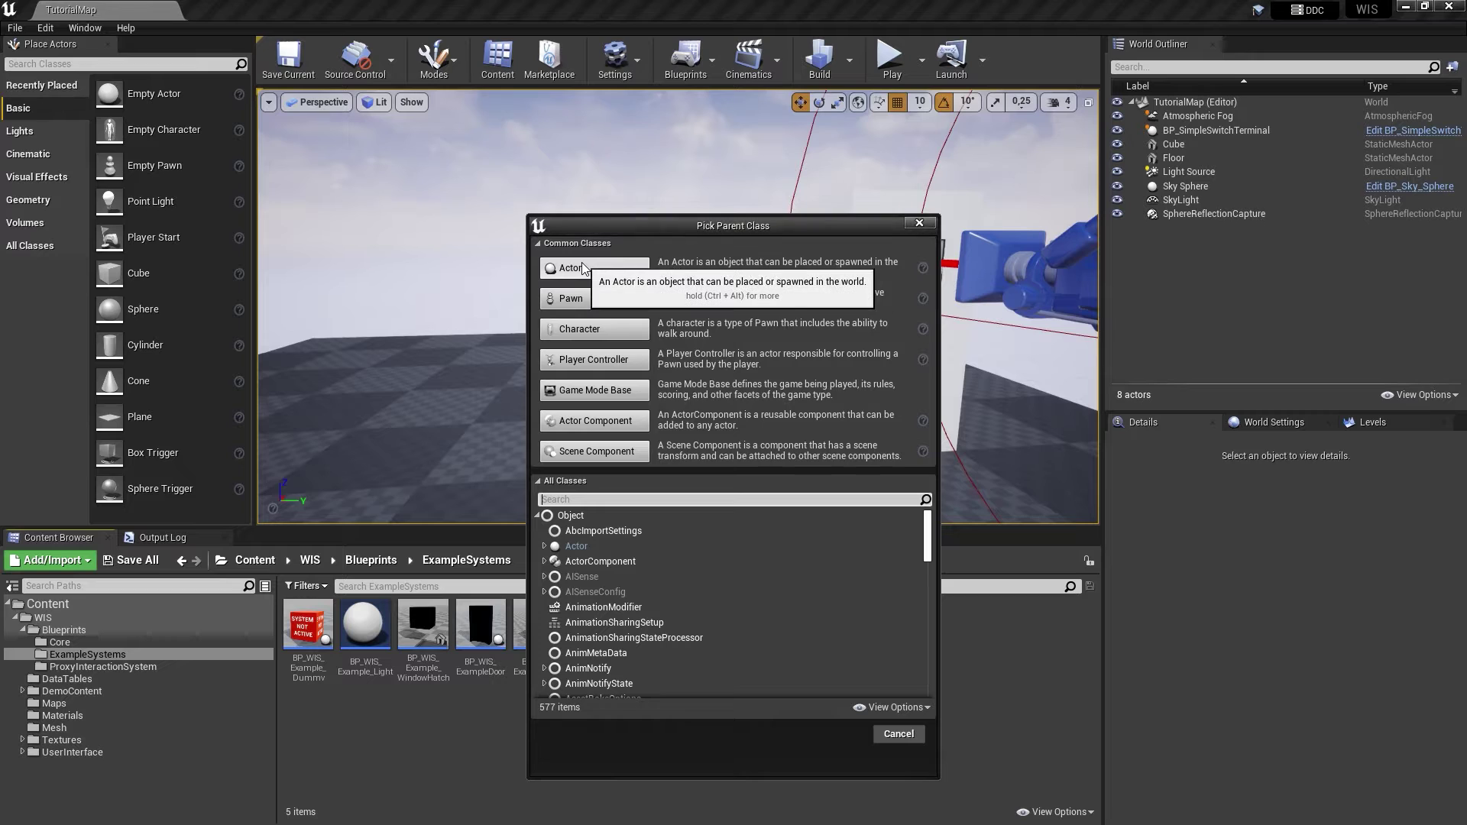
pyautogui.click(595, 276)
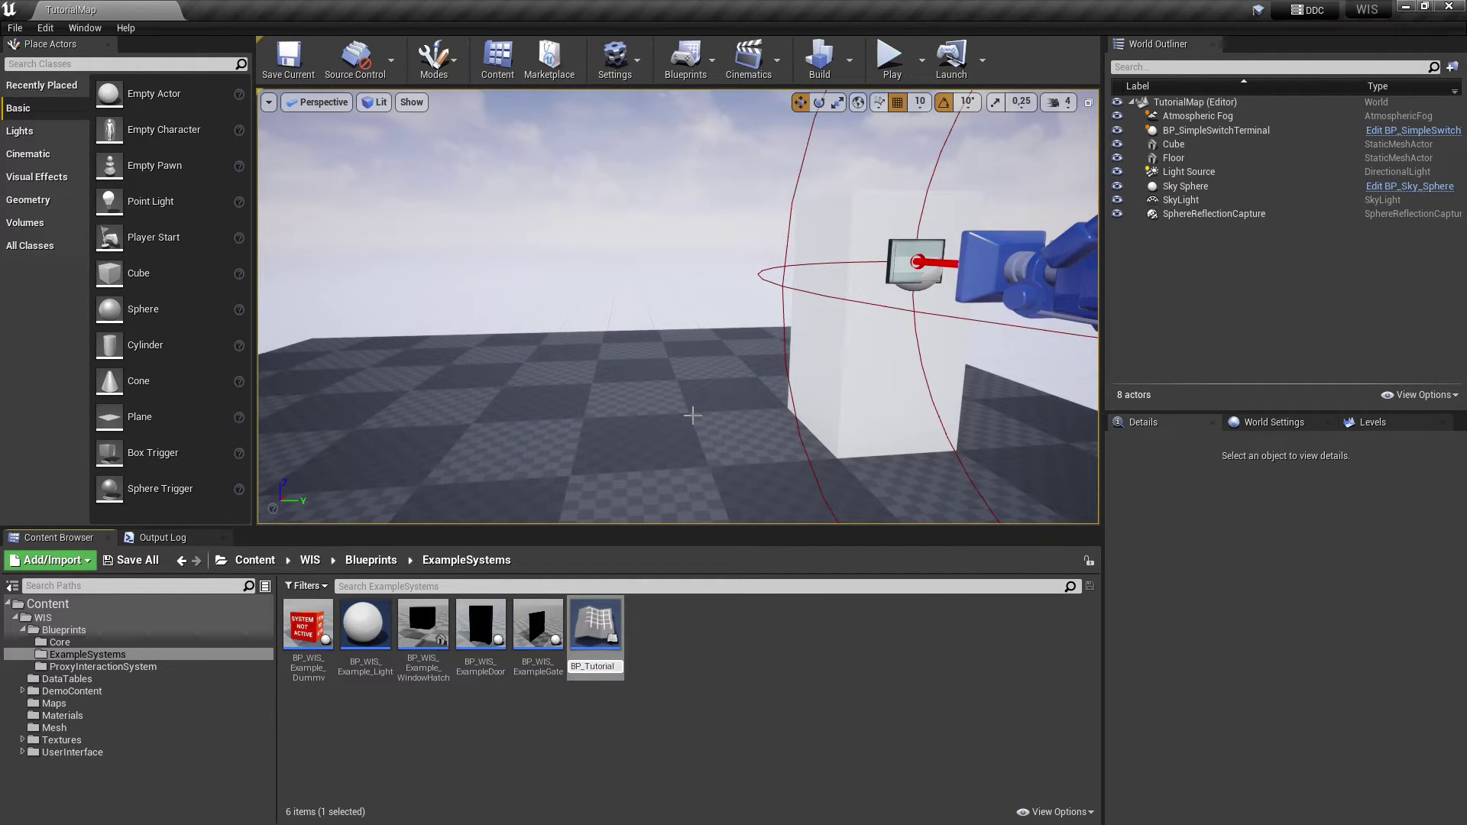
pyautogui.press('Return')
pyautogui.press('Return')
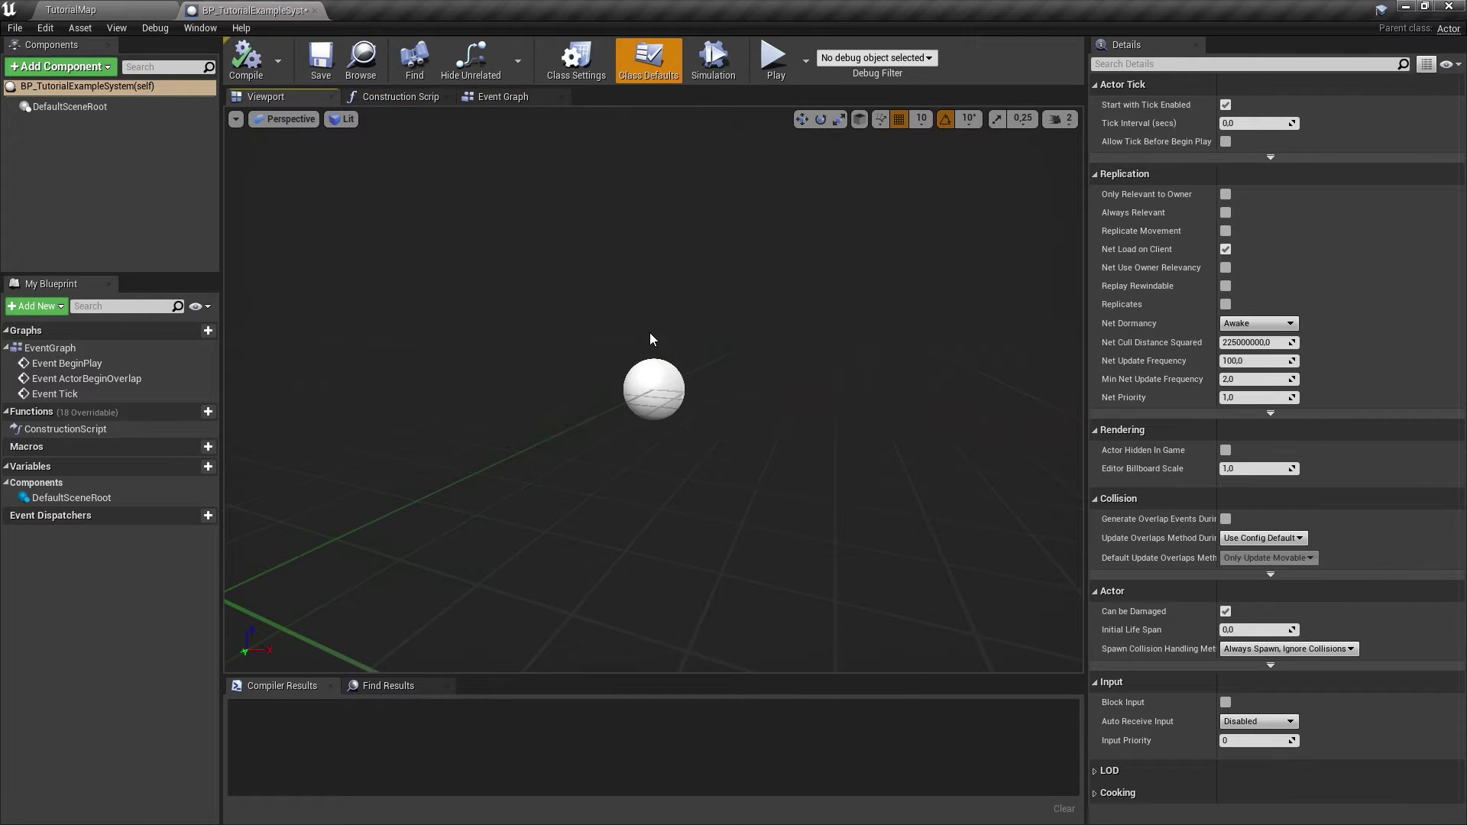
# - Add a BP_WIS_SystemComponent to the blueprint, set its System ID to Tutorial System and compile
pyautogui.click(59, 67)
pyautogui.write('wis')
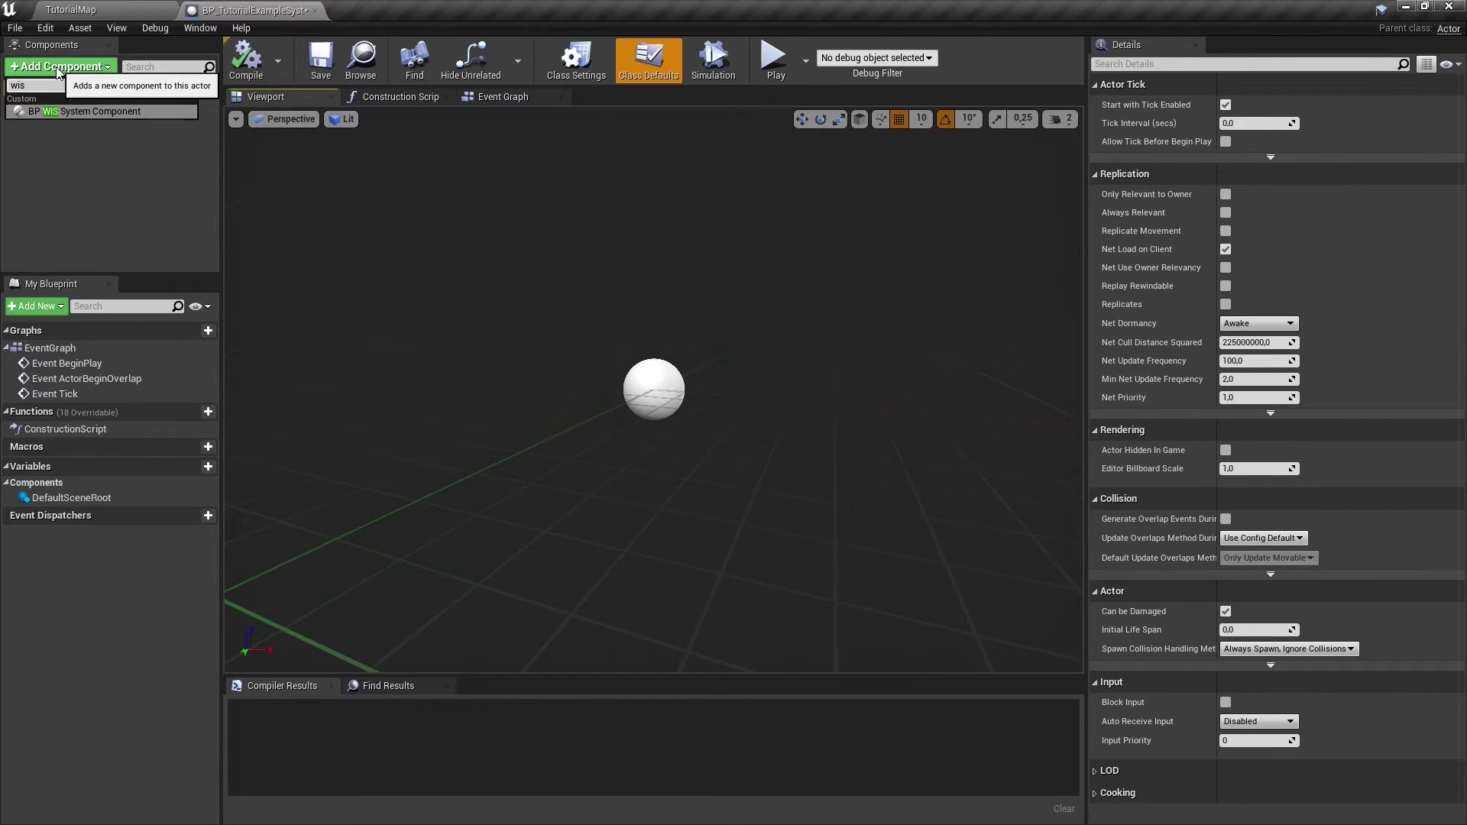
pyautogui.click(131, 112)
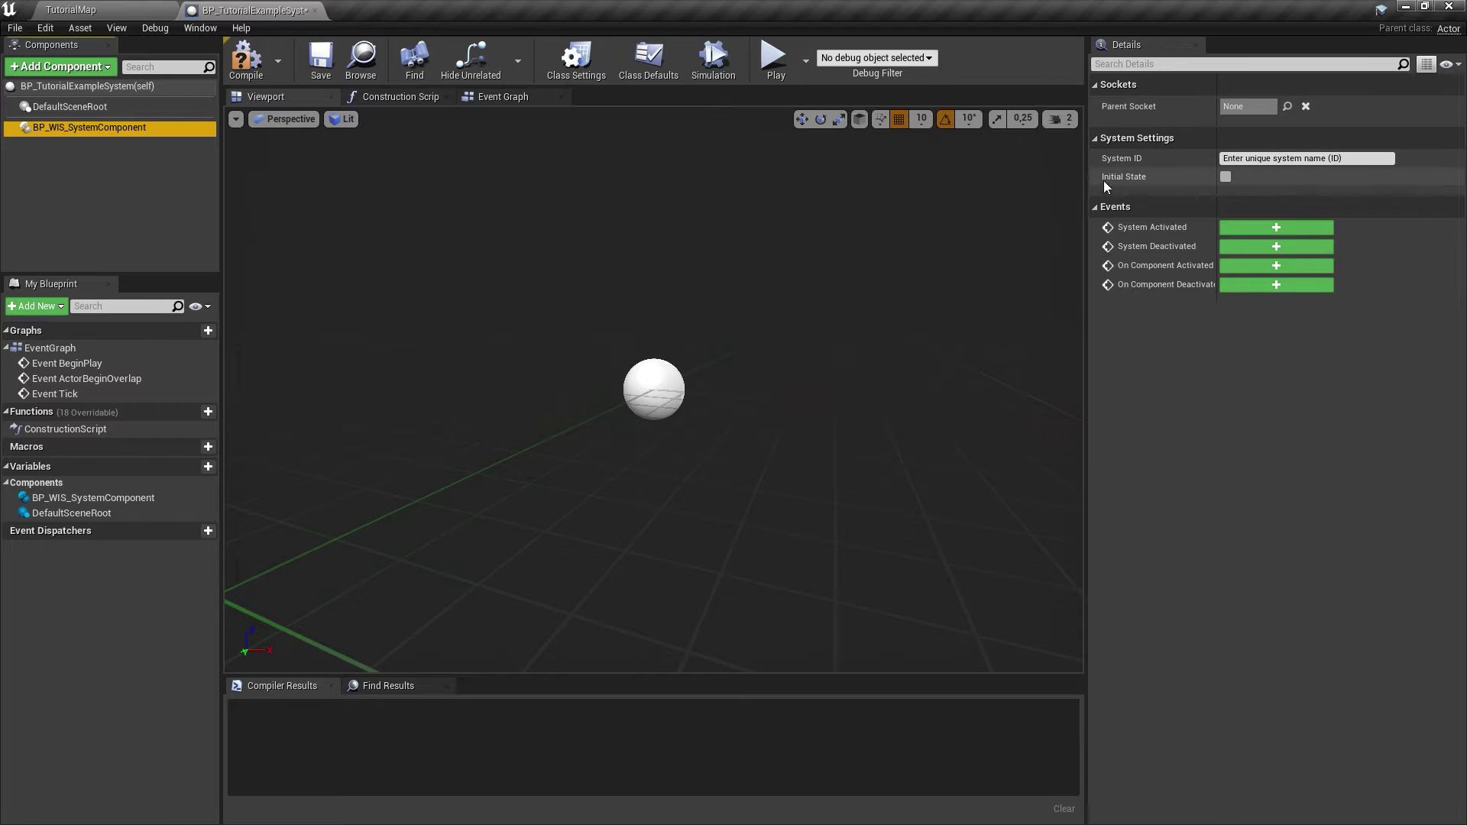
pyautogui.click(1364, 159)
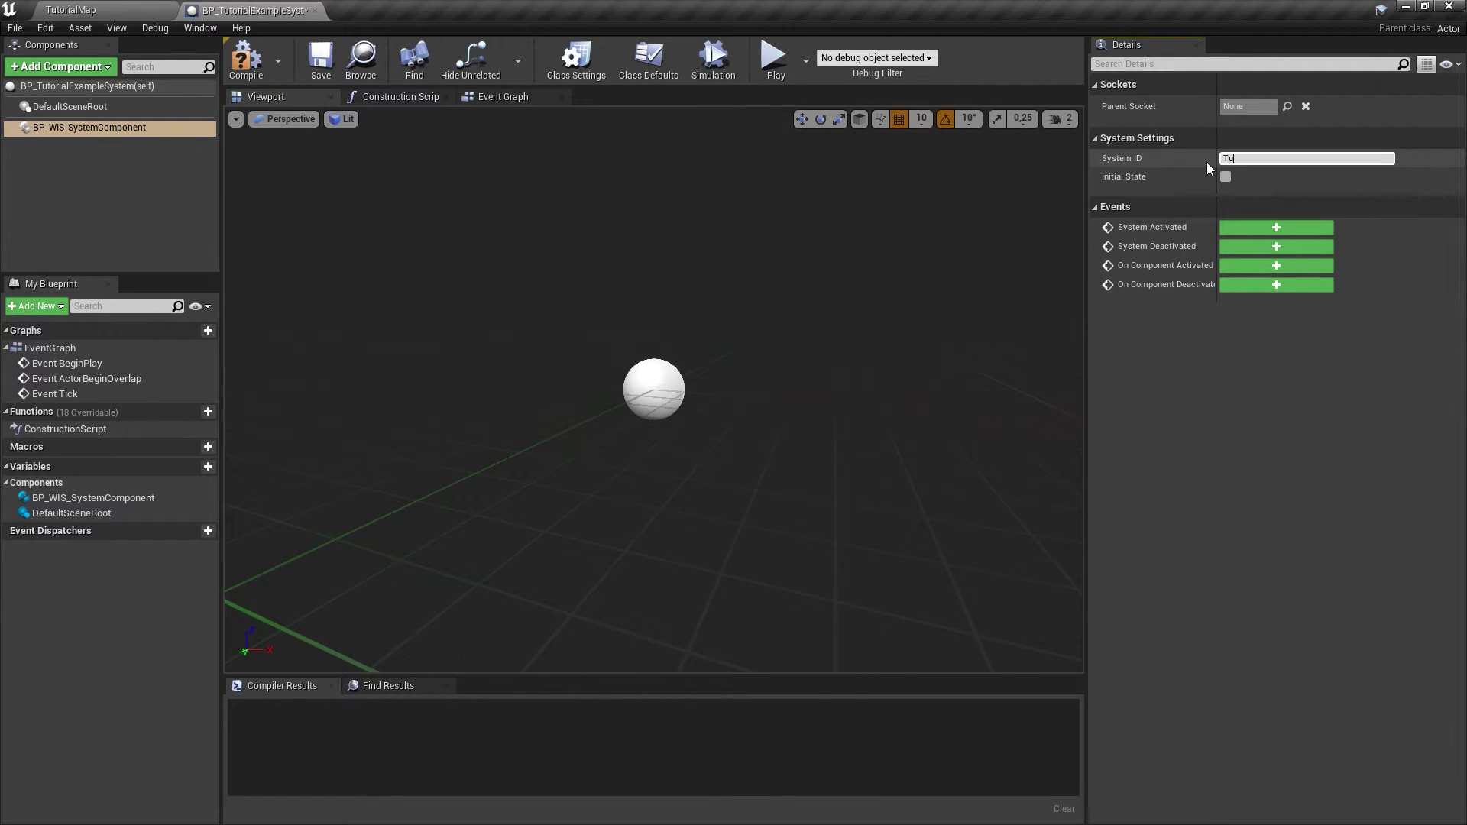
pyautogui.write('Tutorial System')
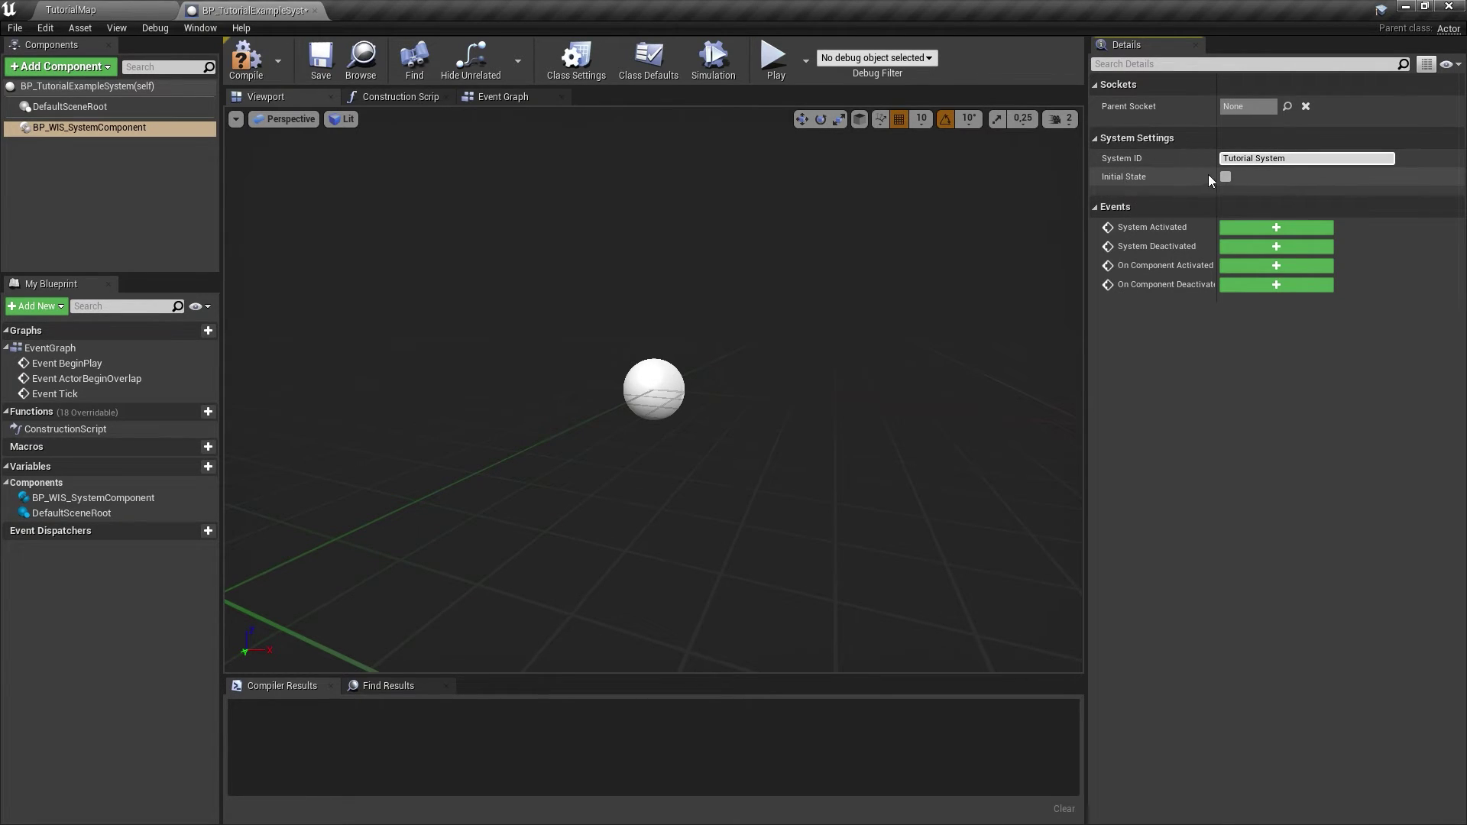
pyautogui.moveTo(1136, 177)
pyautogui.click(249, 61)
# - Add the system component's System Activated and System Deactivated events to the Event Graph
pyautogui.click(503, 97)
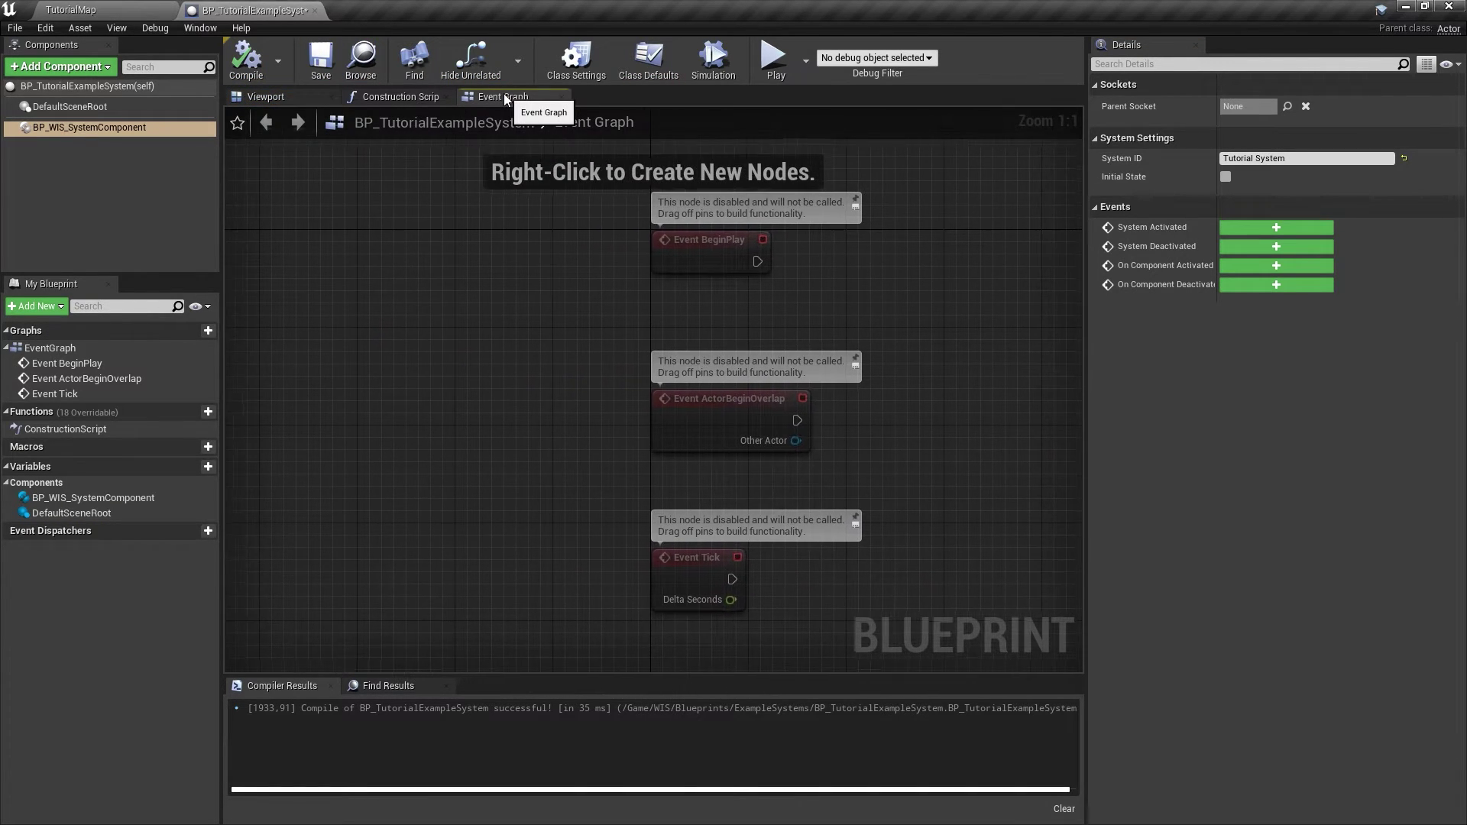
pyautogui.click(89, 127)
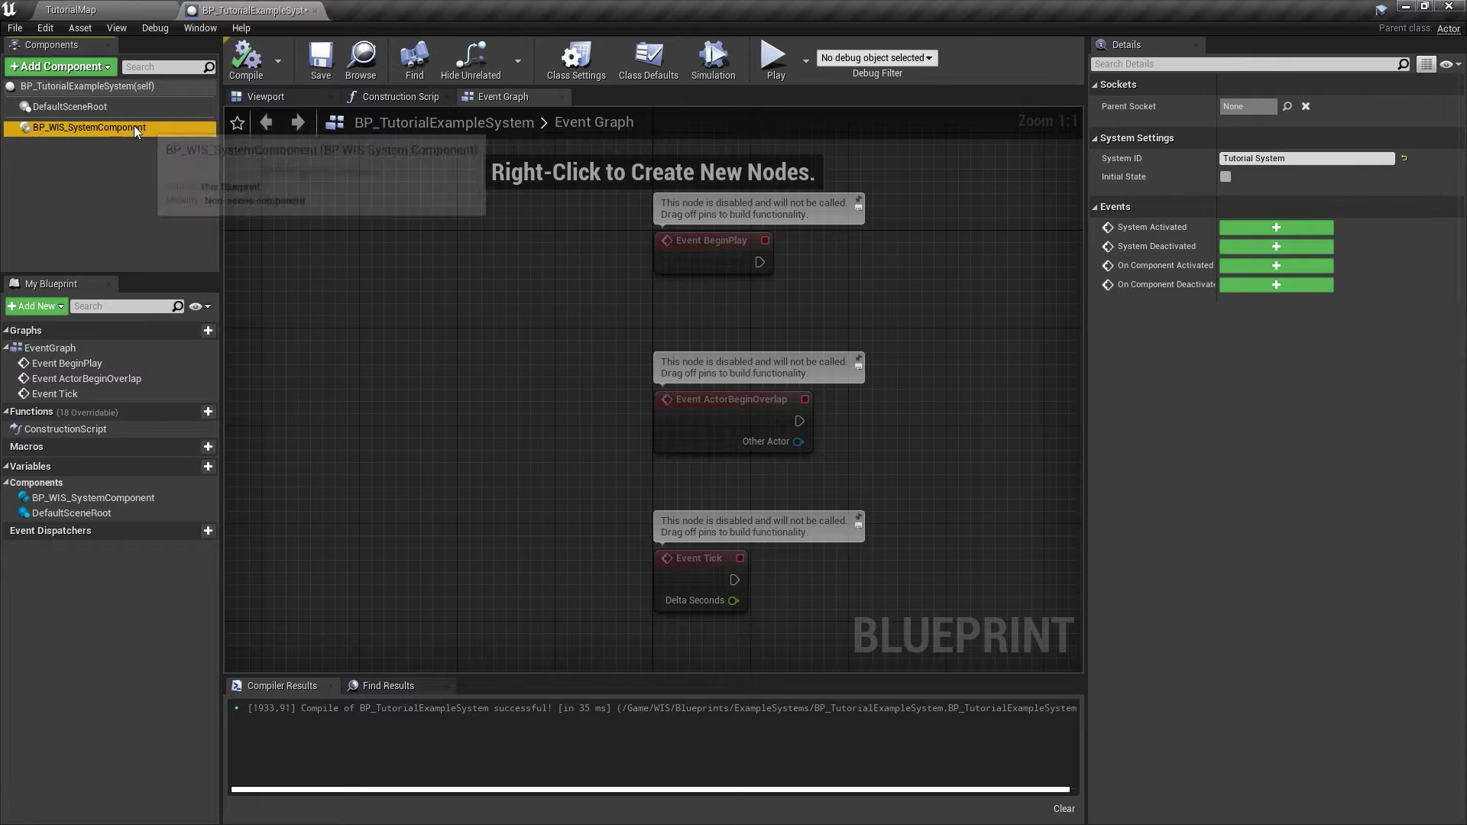
pyautogui.click(1276, 228)
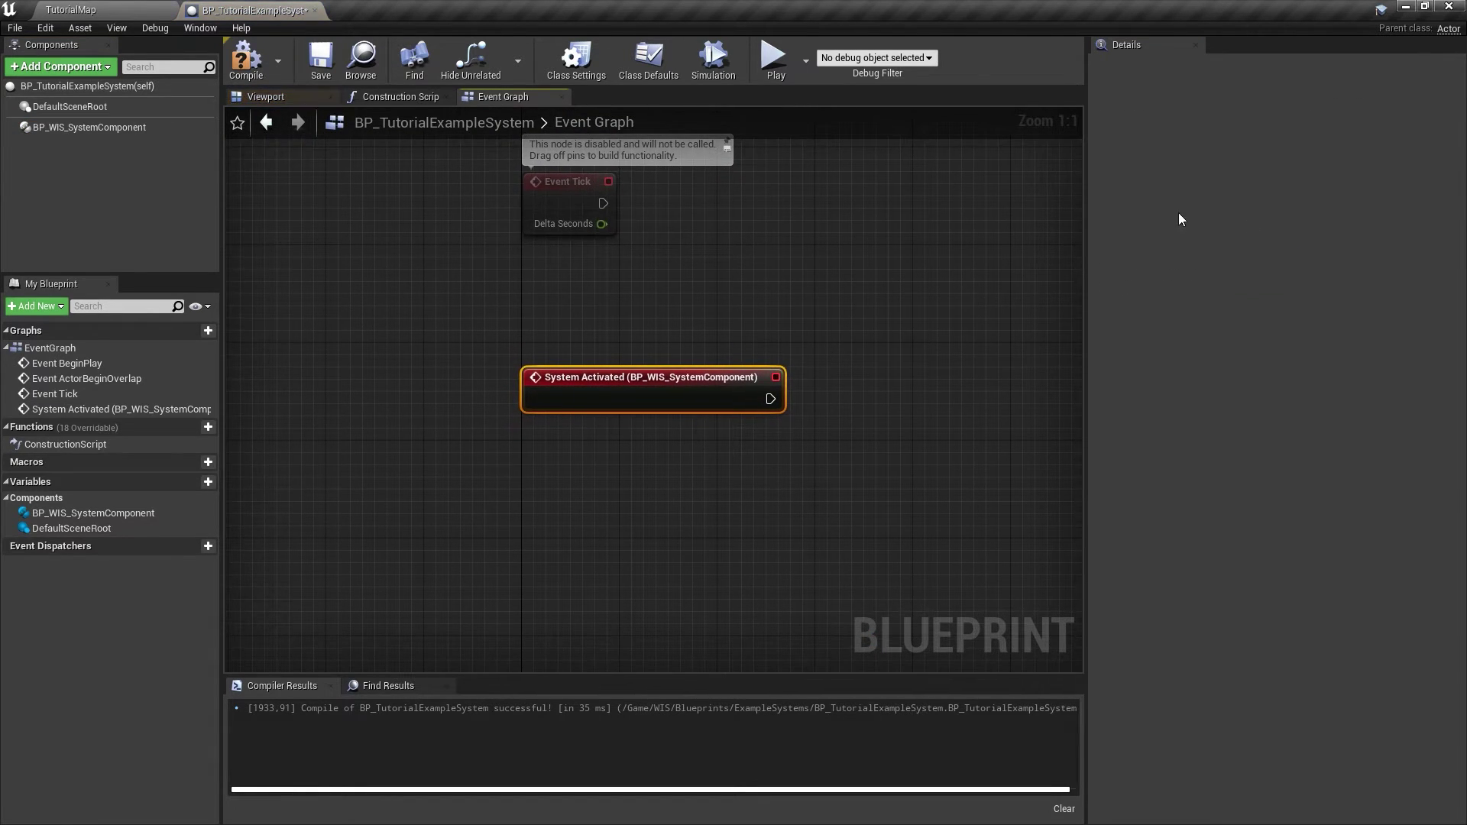
pyautogui.click(98, 130)
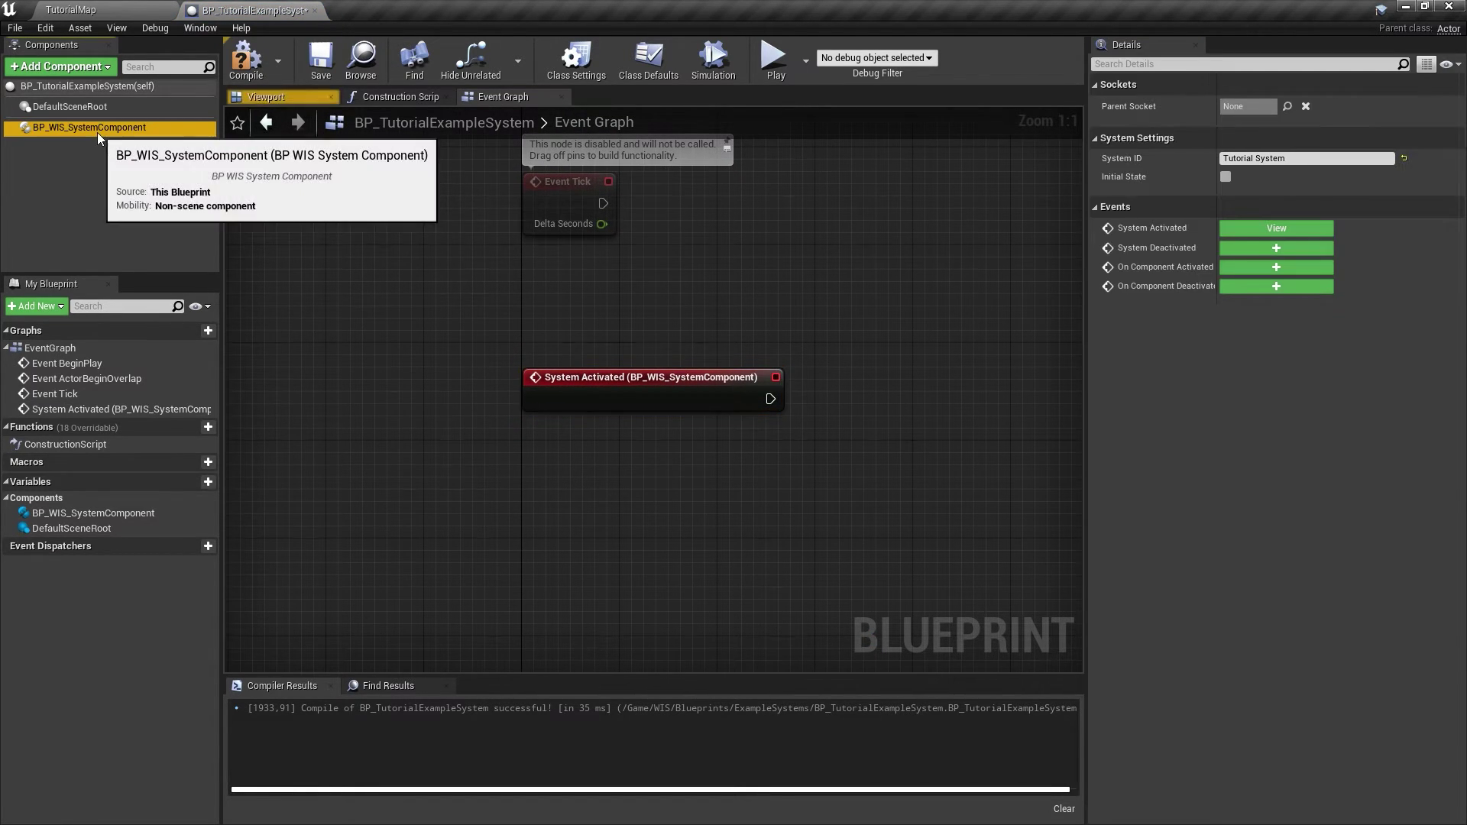
pyautogui.click(1262, 249)
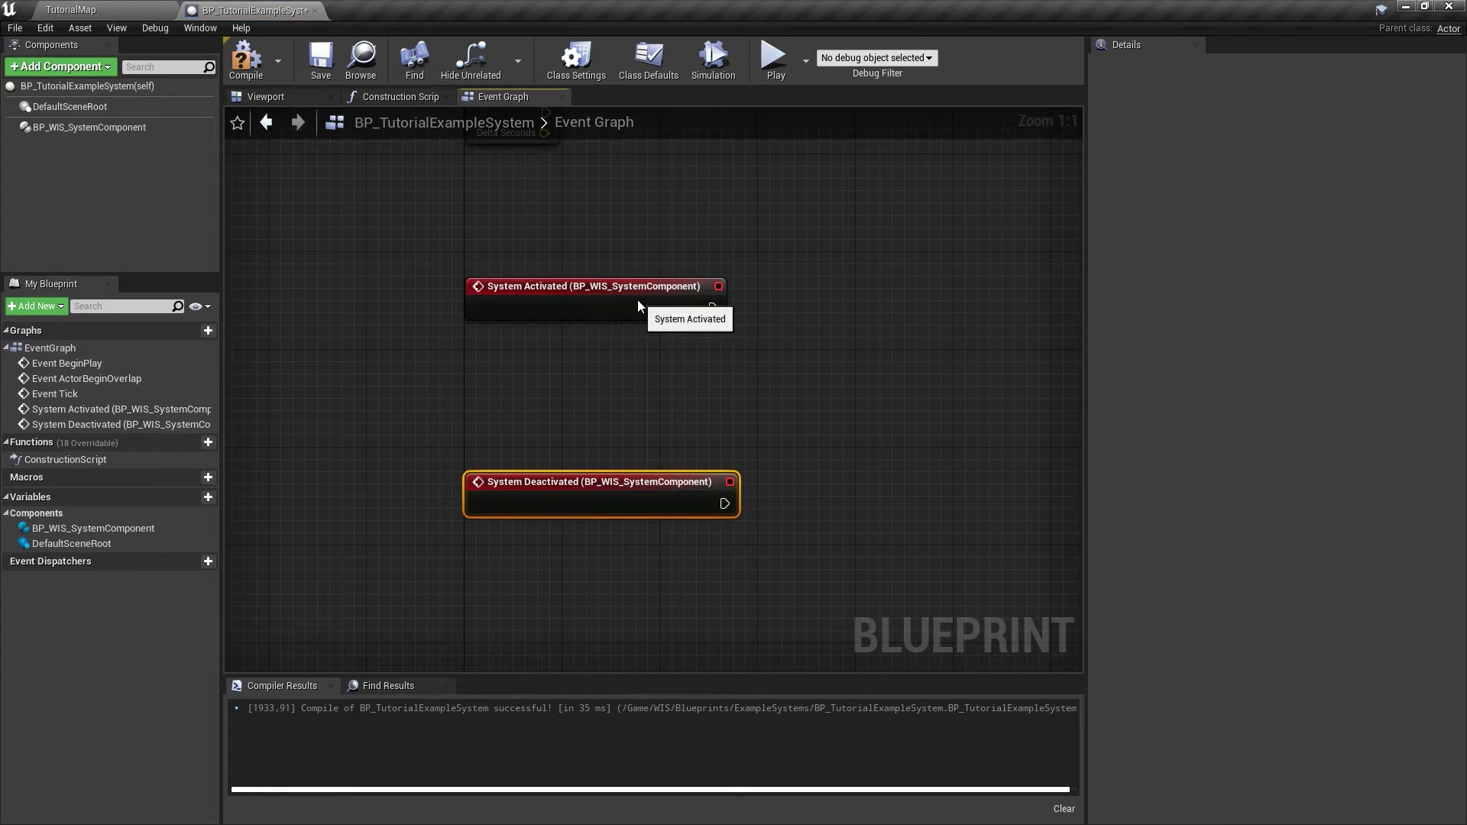
# - Connect a Print String node to the System Activated event with the text ACTIVATED!
pyautogui.moveTo(637, 300); pyautogui.dragTo(845, 347)
pyautogui.write('print')
pyautogui.press('Return')
pyautogui.click(911, 390)
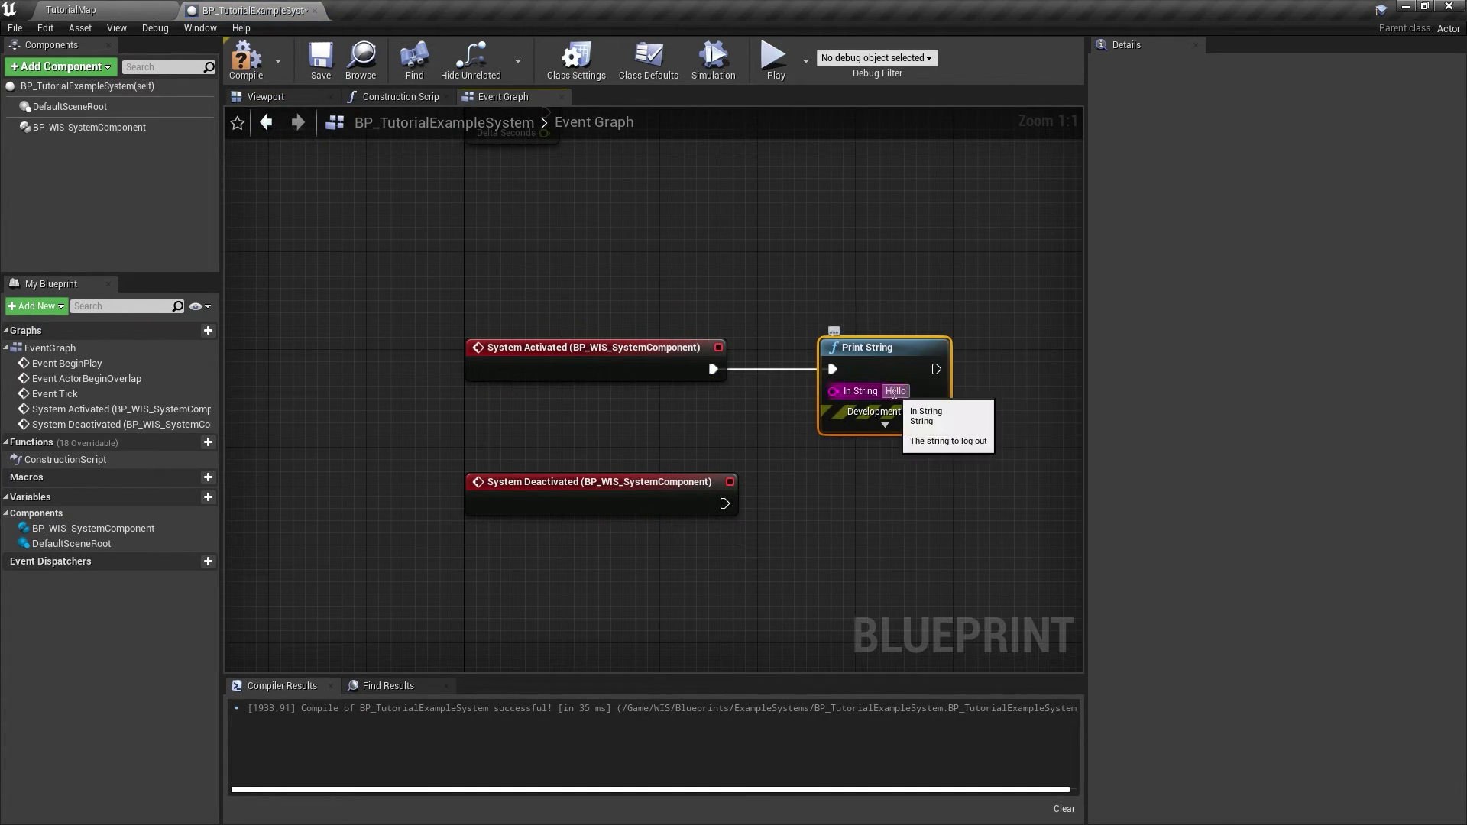
pyautogui.write('ACTIVATED!')
# - Connect a Print String node to the System Deactivated event with the text DEACTIVATED!
pyautogui.moveTo(724, 503); pyautogui.dragTo(845, 482)
pyautogui.write('print')
pyautogui.press('Return')
pyautogui.click(902, 525)
pyautogui.write('DEACTIVATED!')
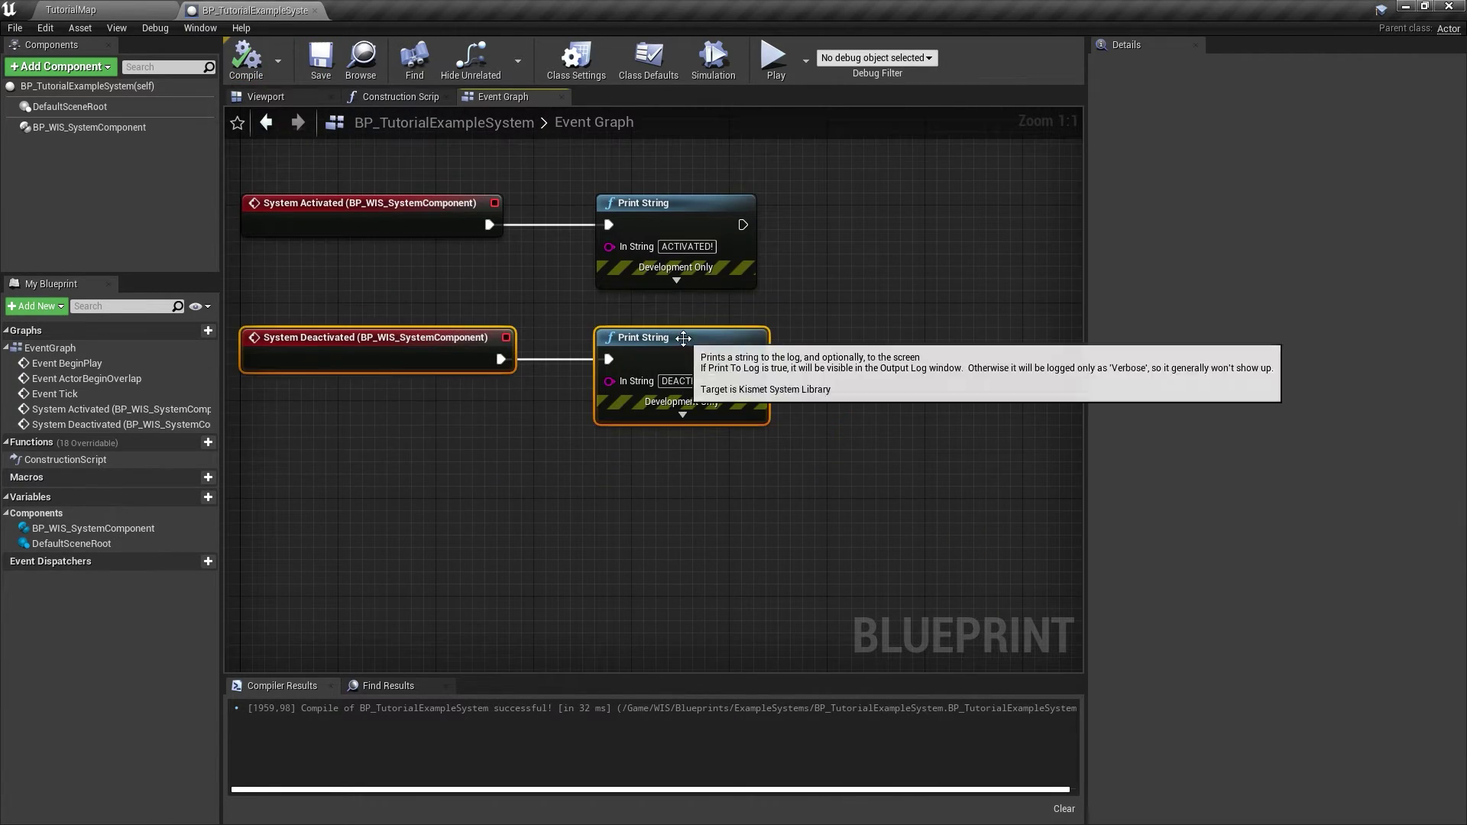
# - Set the text color to green for the ACTIVATED! print and red for the DEACTIVATED! print, and compile the blueprint
pyautogui.click(676, 284)
pyautogui.moveTo(697, 350); pyautogui.dragTo(697, 426)
pyautogui.click(672, 318)
pyautogui.click(710, 389)
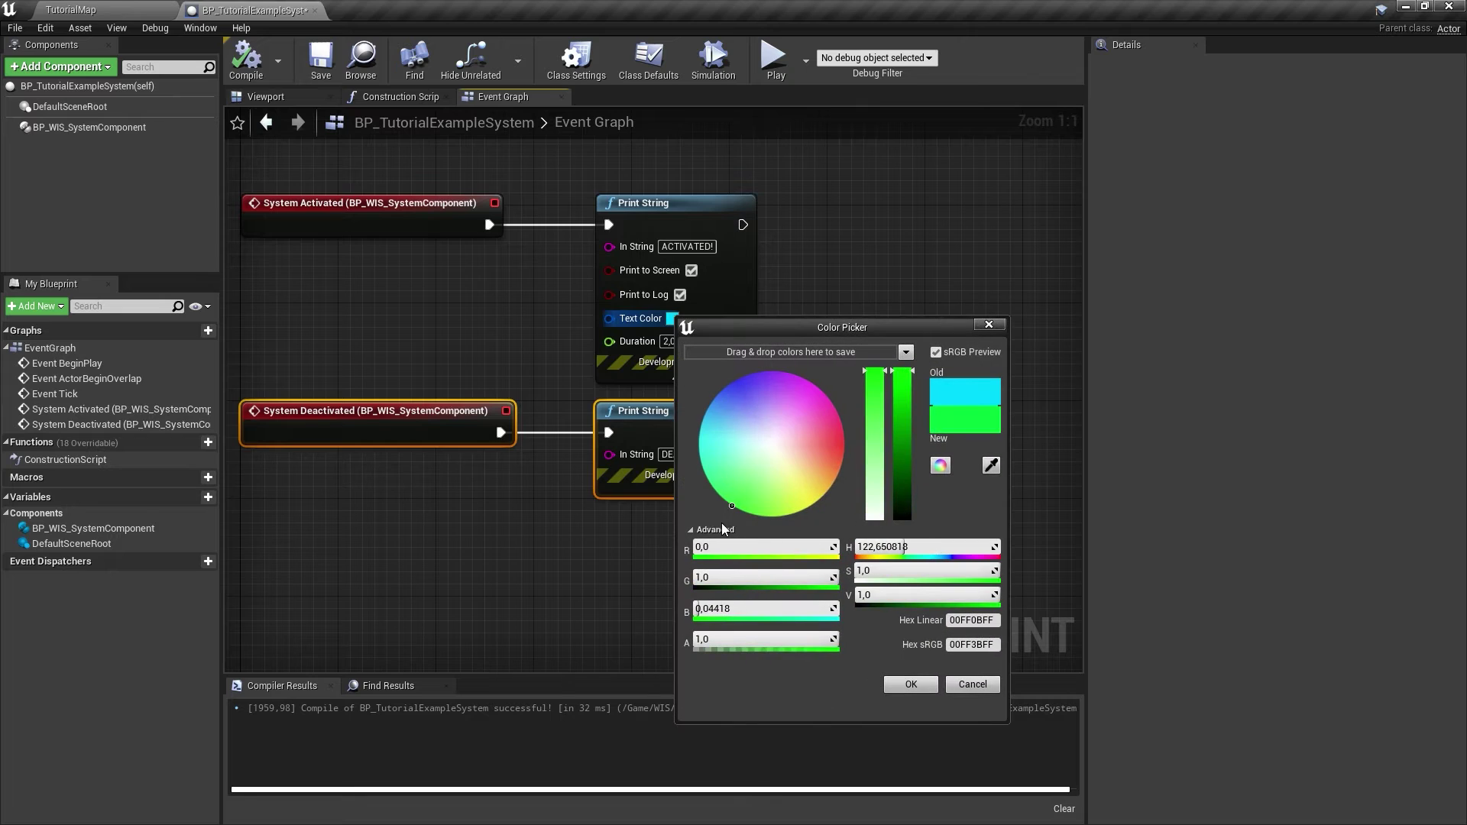
pyautogui.click(912, 684)
pyautogui.click(682, 487)
pyautogui.click(672, 526)
pyautogui.click(841, 539)
pyautogui.click(915, 784)
pyautogui.click(246, 61)
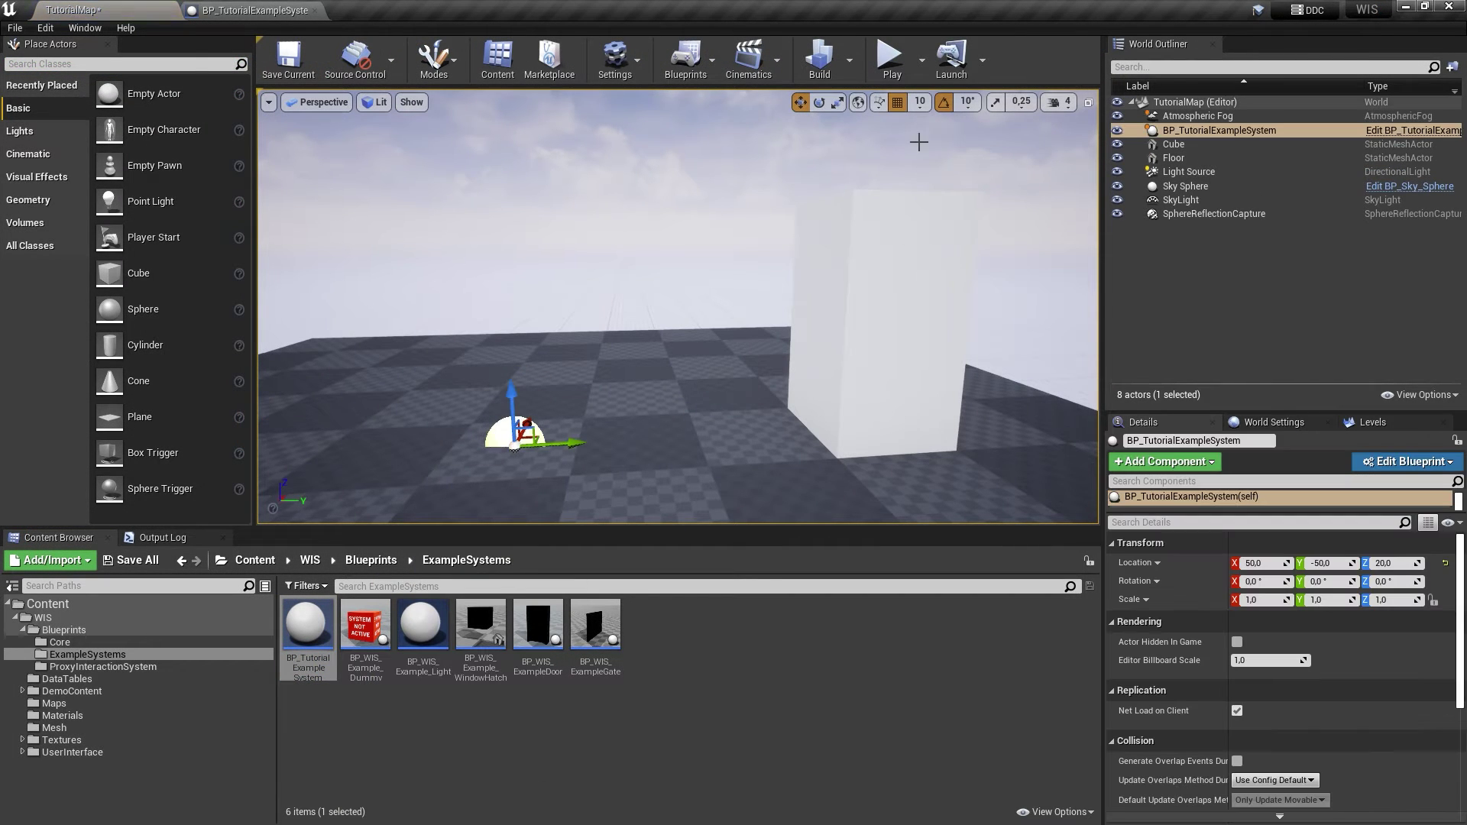
# - Play the level briefly with BP_TutorialExampleSystem placed on the checkered floor
pyautogui.click(891, 57)
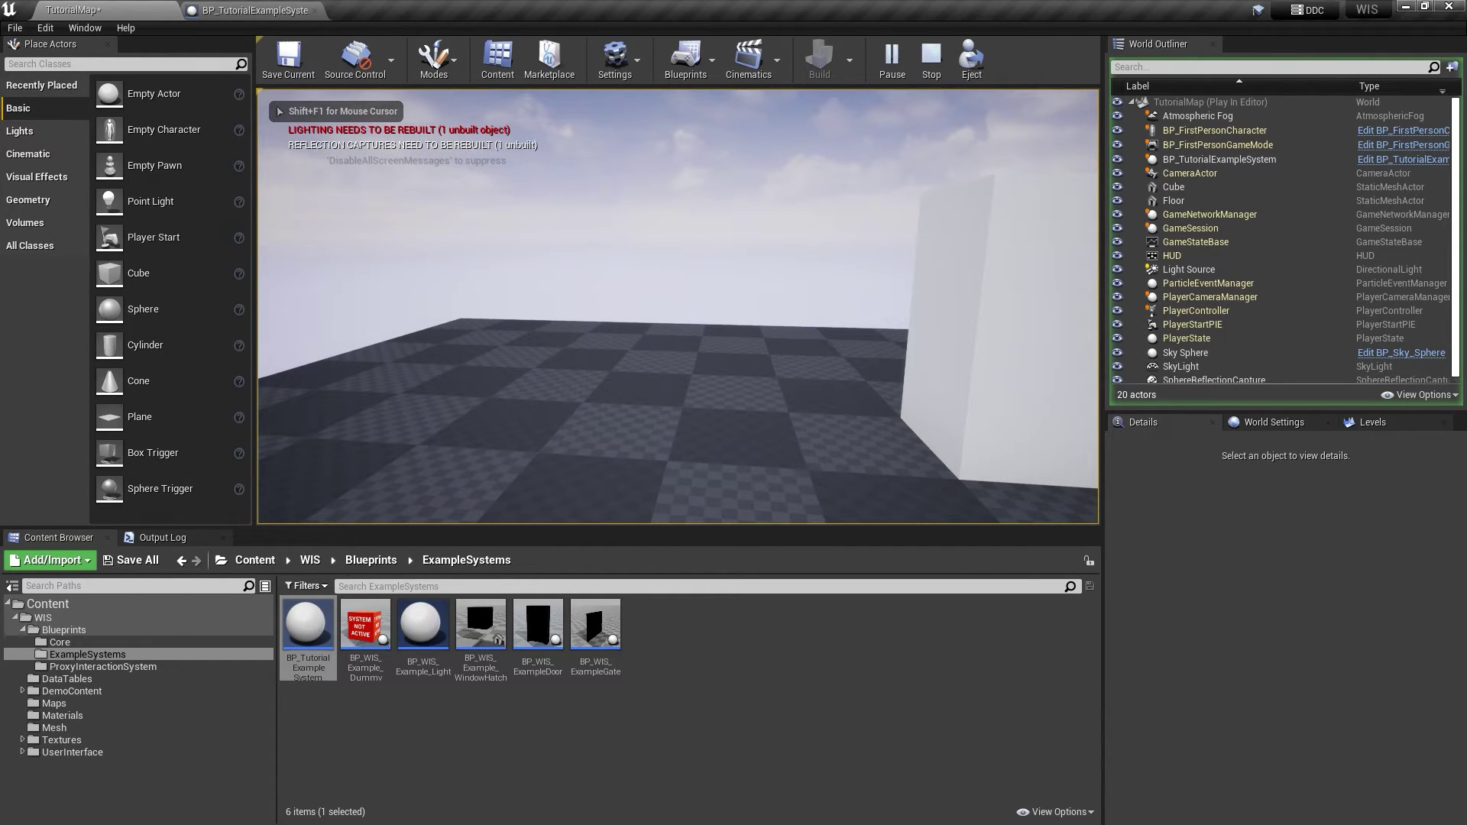
pyautogui.press('Escape')
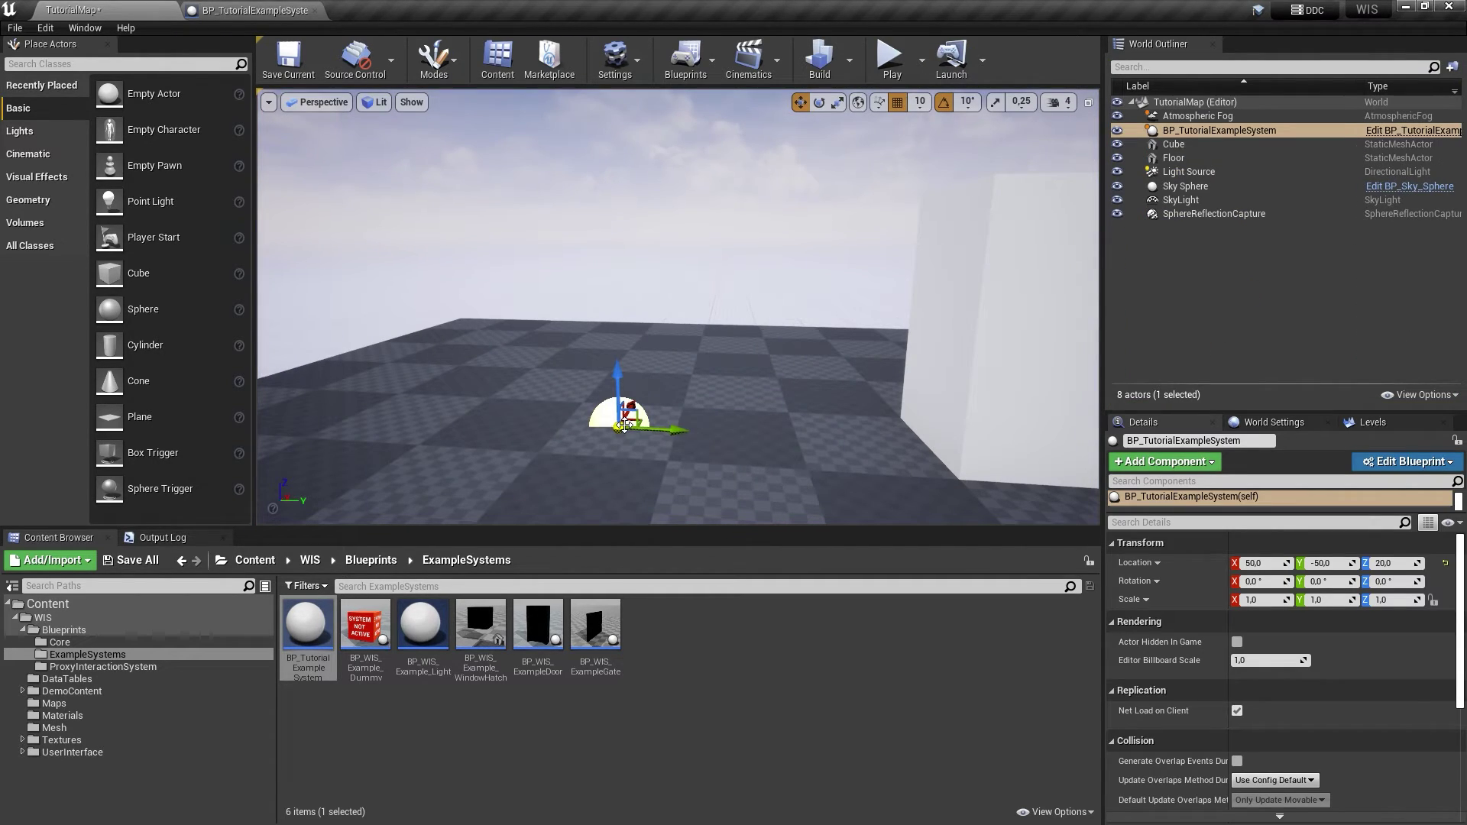
pyautogui.click(890, 57)
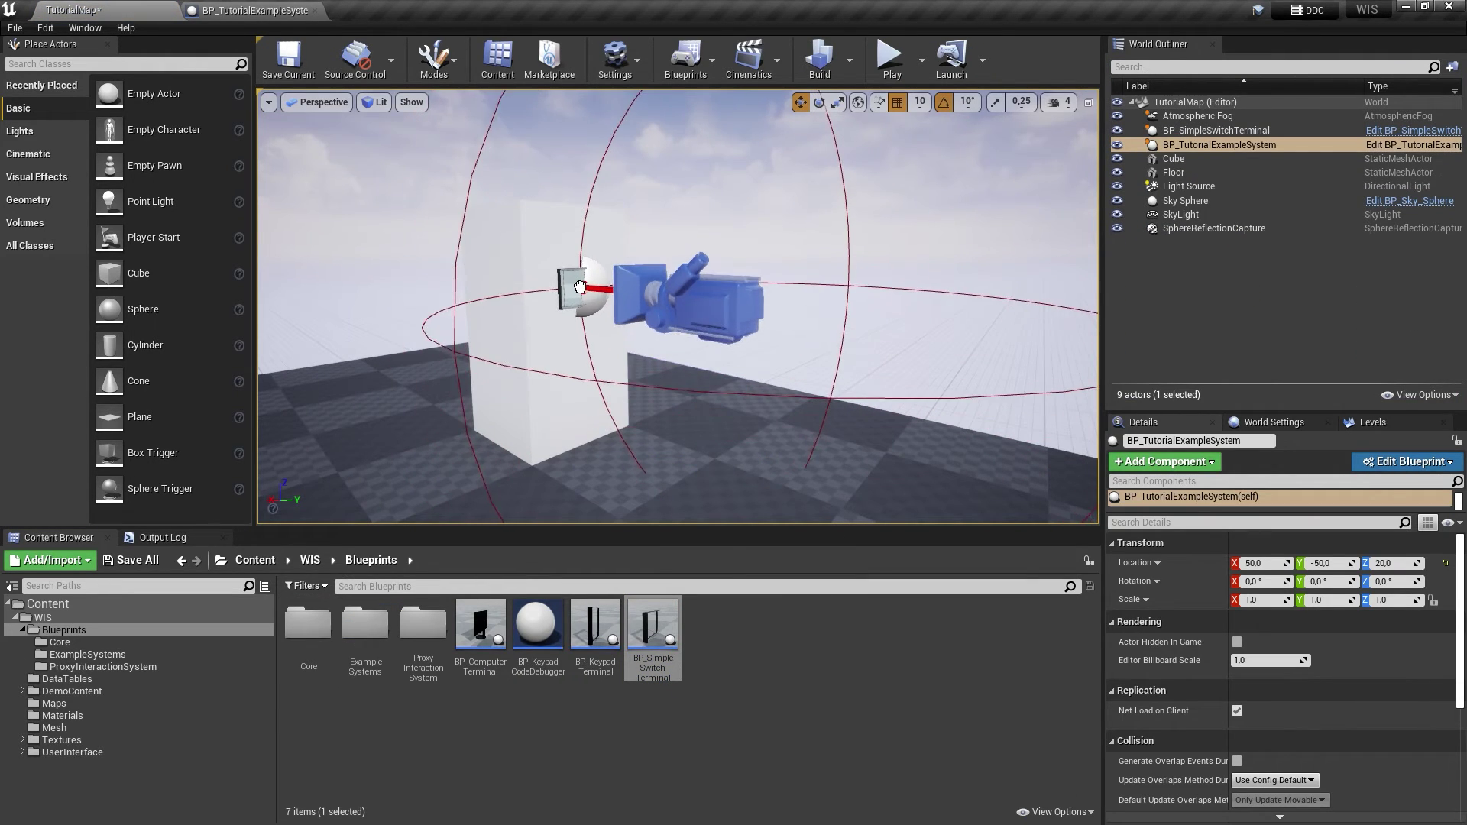
# - Paste Tutorial System as the connected system ID of the BP_SimpleSwitchTerminal on the white block
pyautogui.click(582, 269)
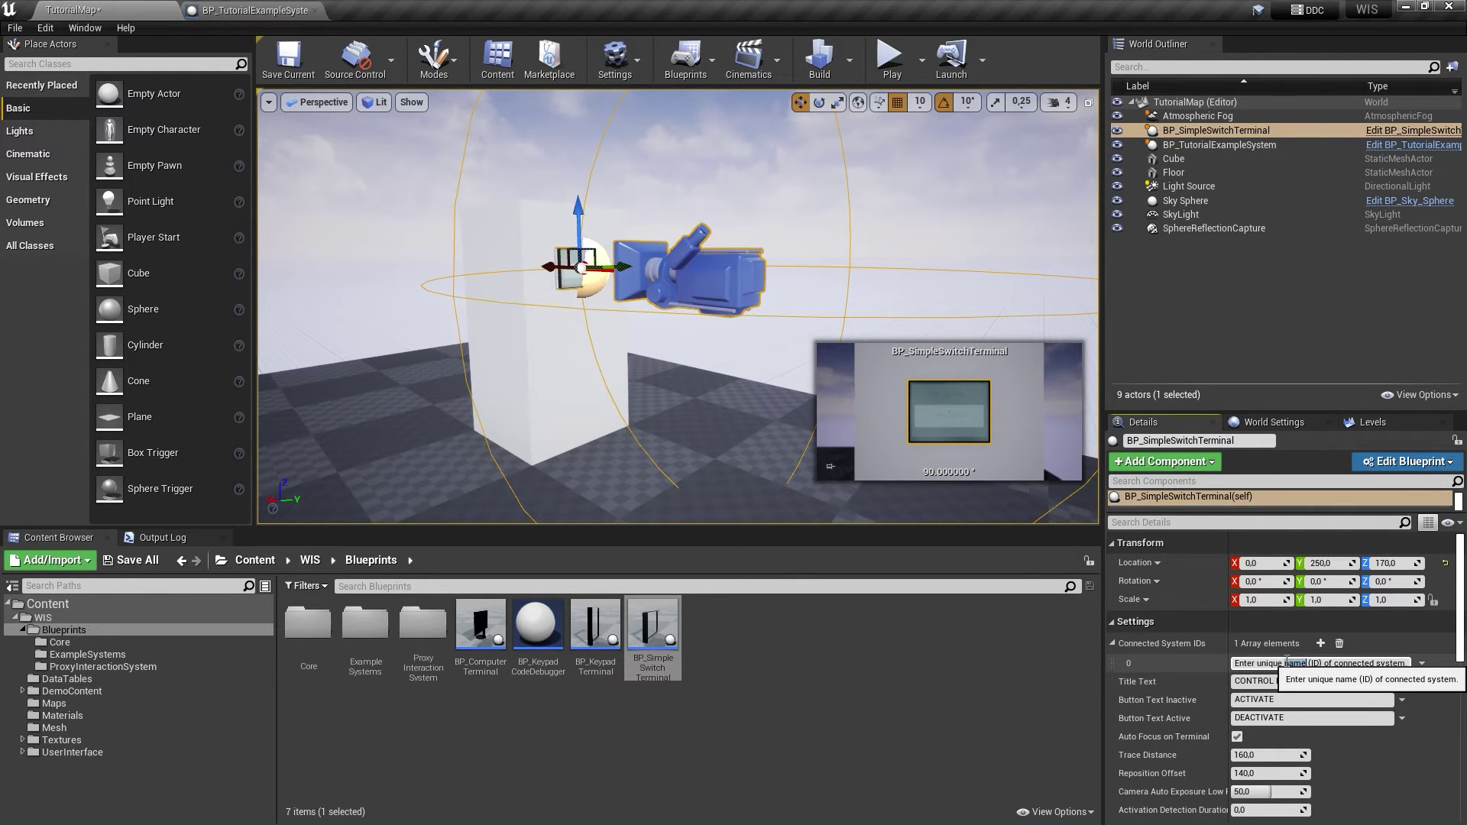
pyautogui.write('Tutorial System')
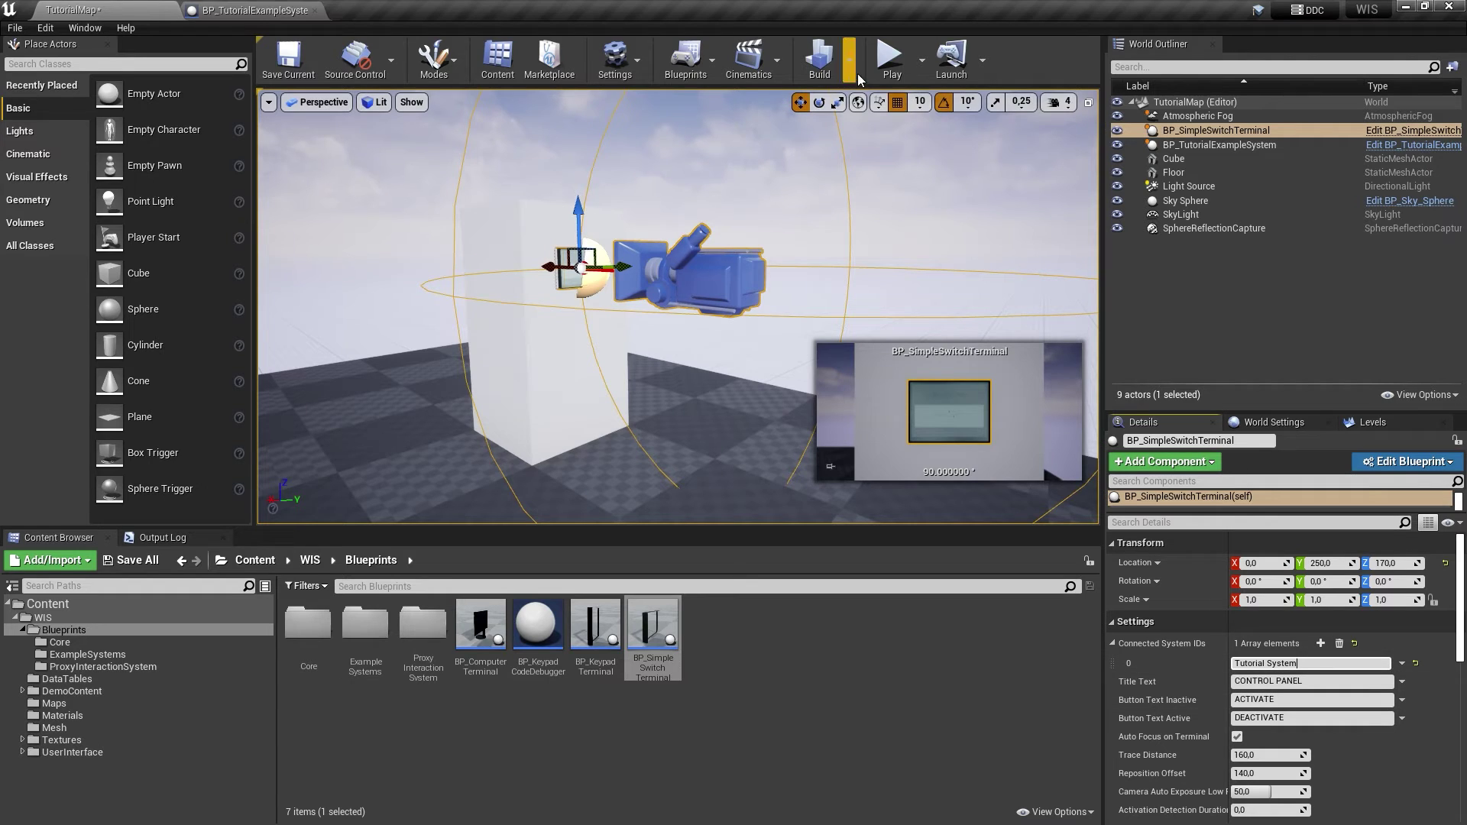
# - Play the level, walk up to the switch terminal and toggle its Activate/Deactivate button several times
pyautogui.click(886, 62)
pyautogui.press('w')
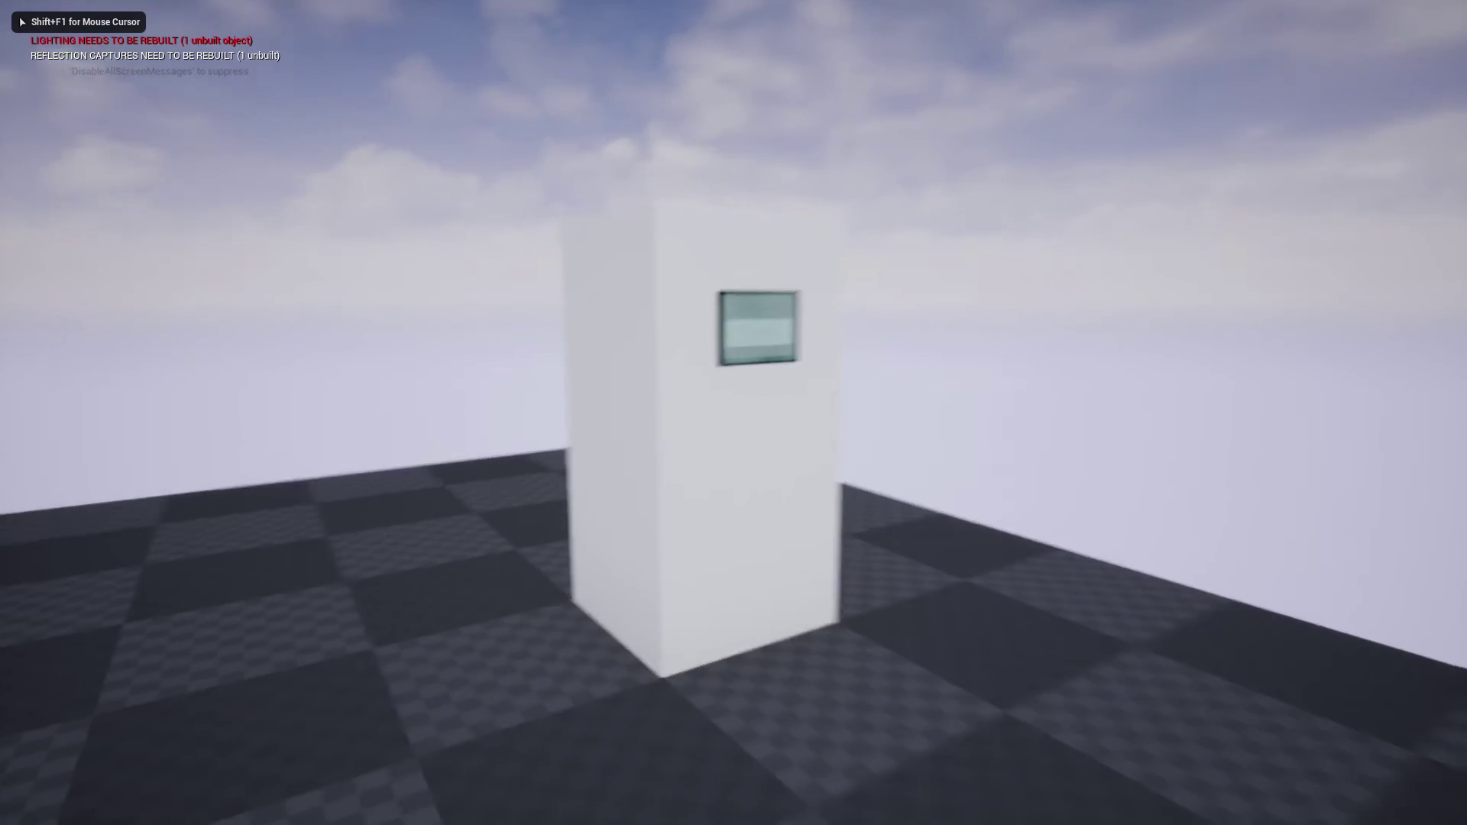
pyautogui.press('e')
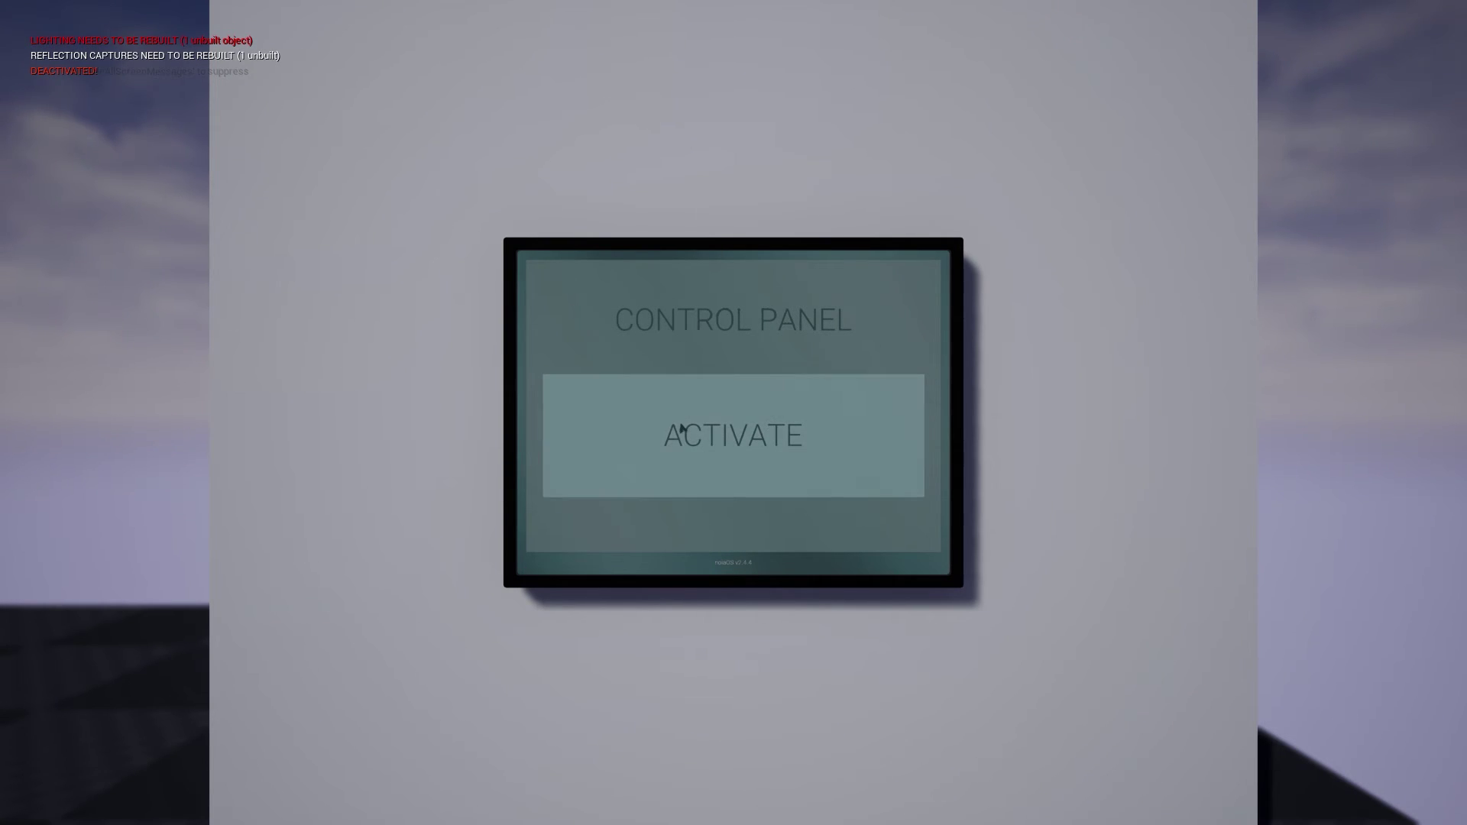
pyautogui.click(683, 429)
pyautogui.click(682, 429)
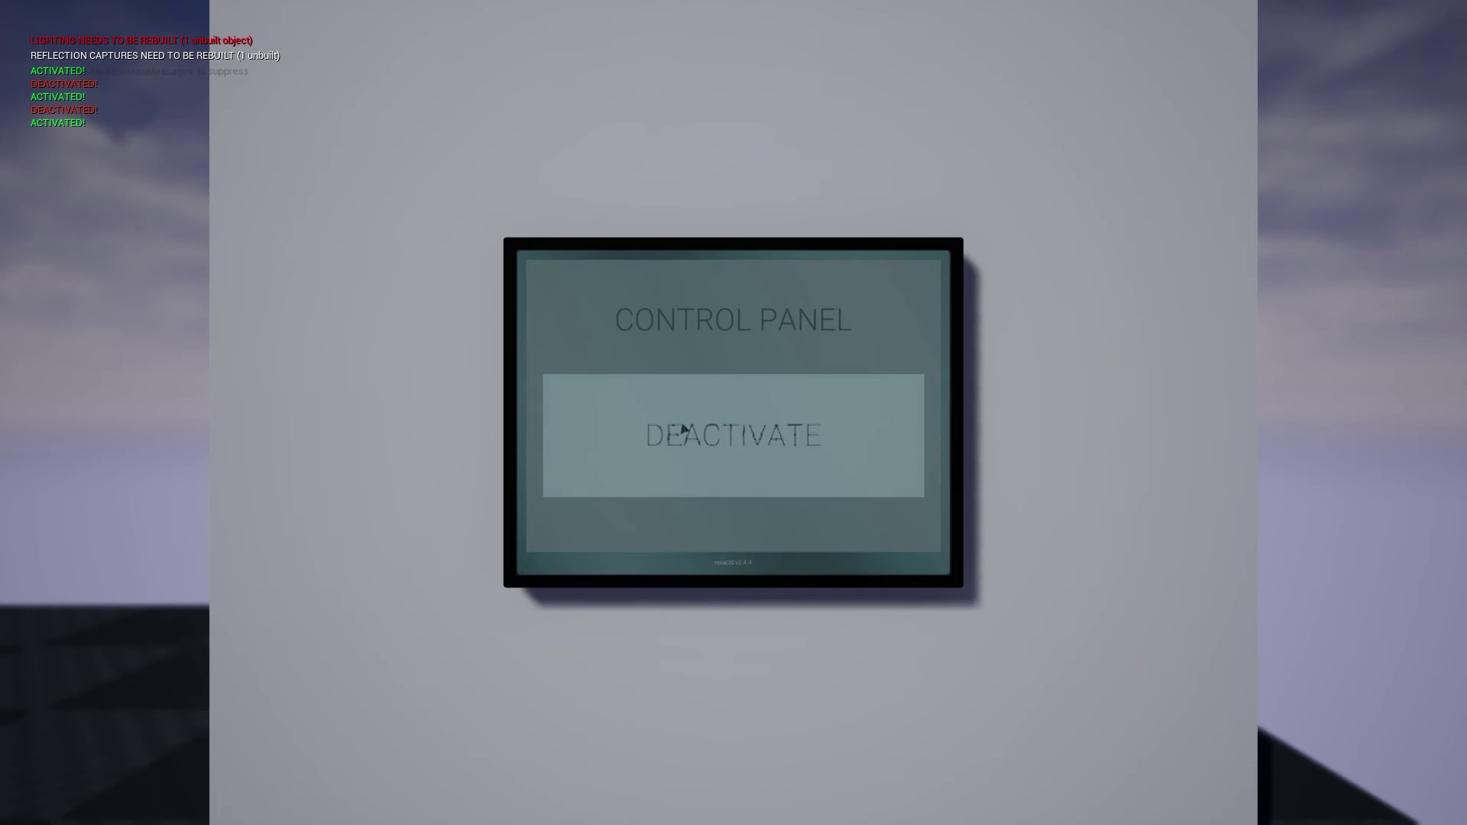
pyautogui.click(681, 427)
pyautogui.click(681, 427)
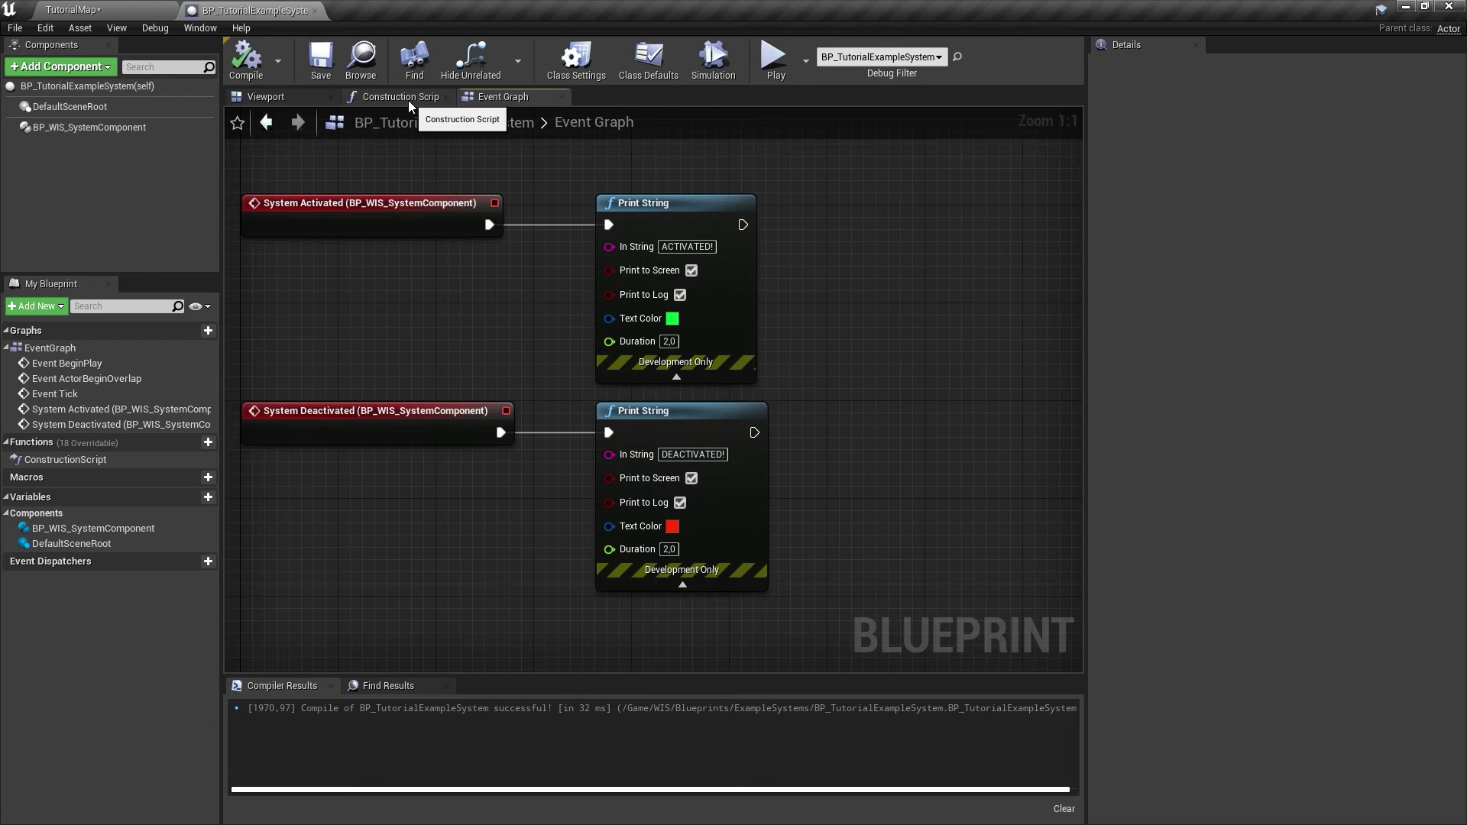
# - Open the Construction Script graph of BP_TutorialExampleSystem
pyautogui.click(408, 99)
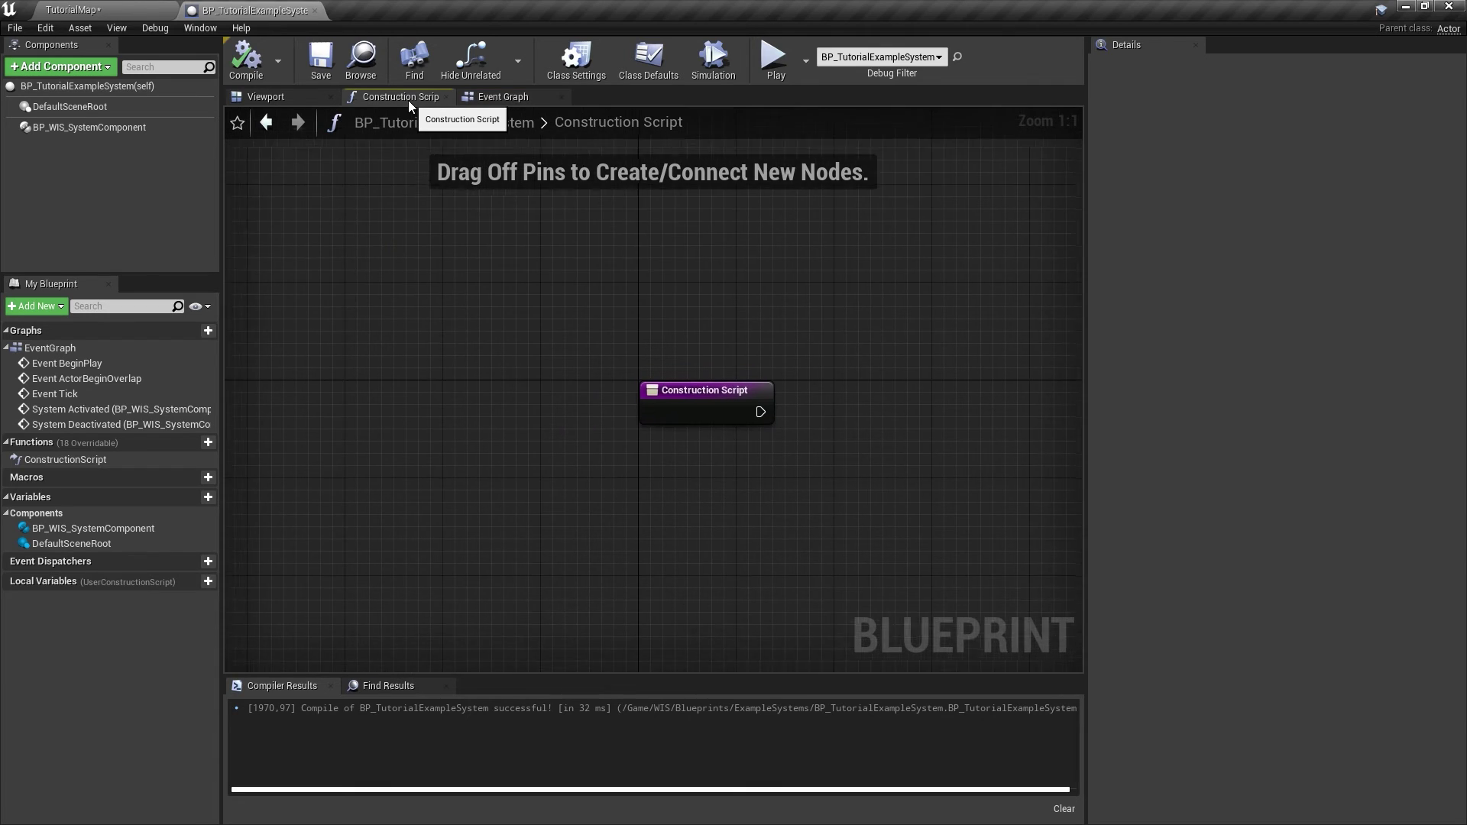